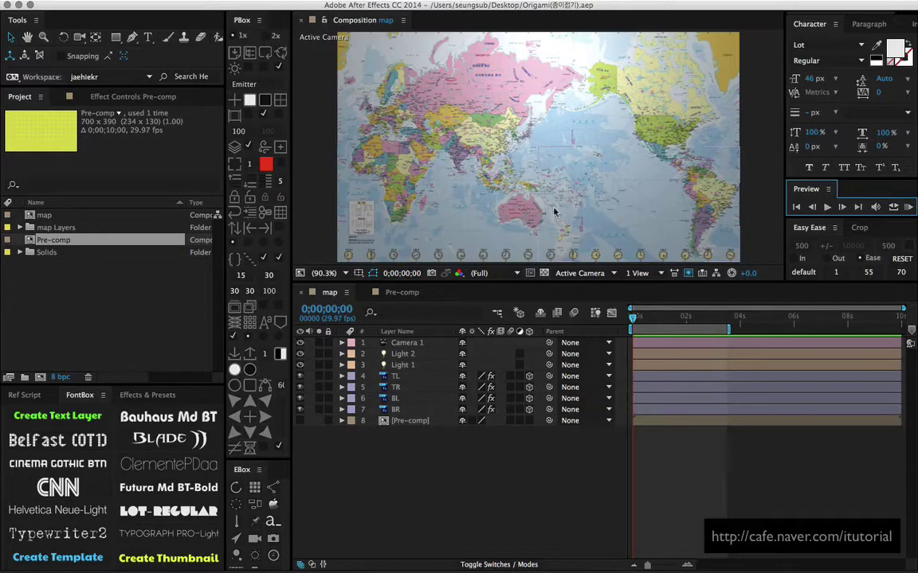
- Preview the folding map animation and scrub to about 0;00;01;27, where the yellow back faces the camera
left_click(907, 208)
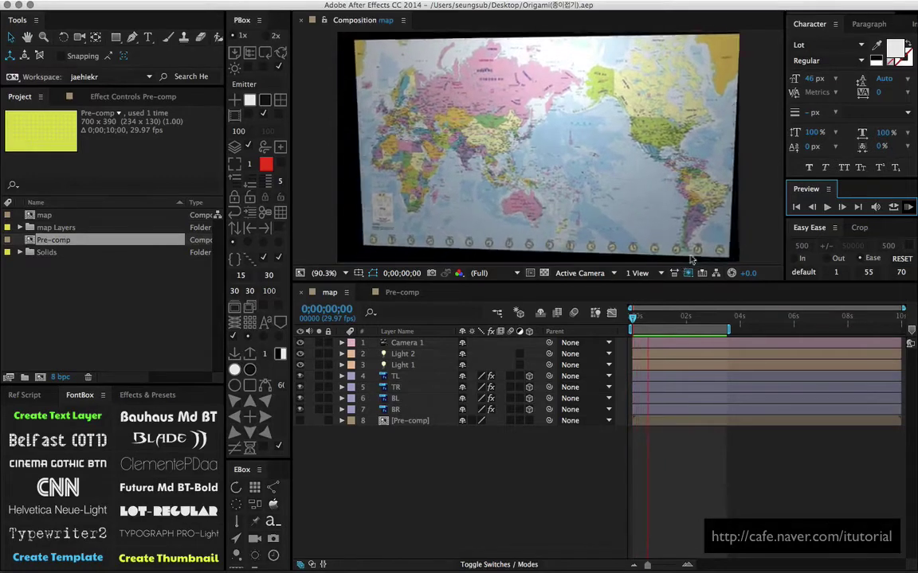
key("space")
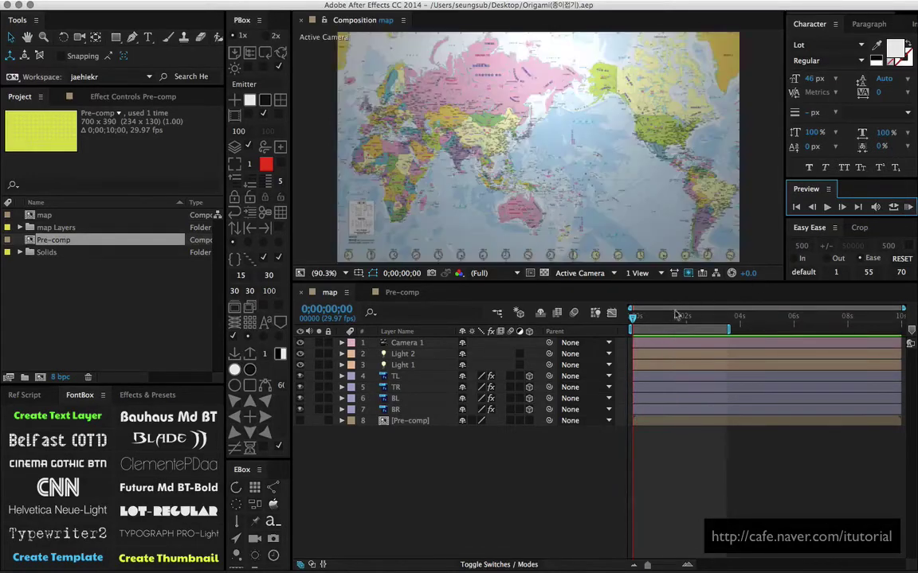
left_click_drag(675, 315, 676, 316)
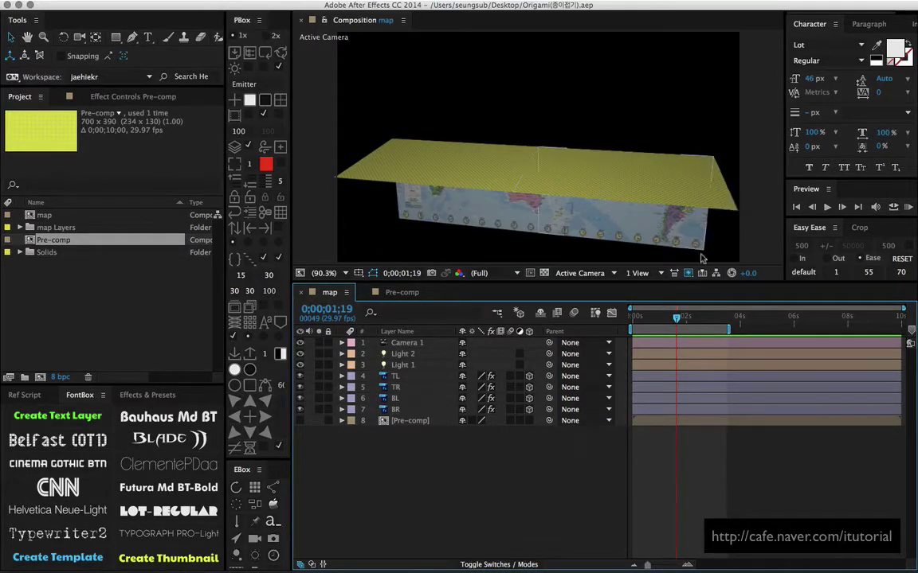
mouse_move(689, 319)
left_mouse_down()
mouse_move(701, 321)
mouse_move(683, 320)
left_mouse_up()
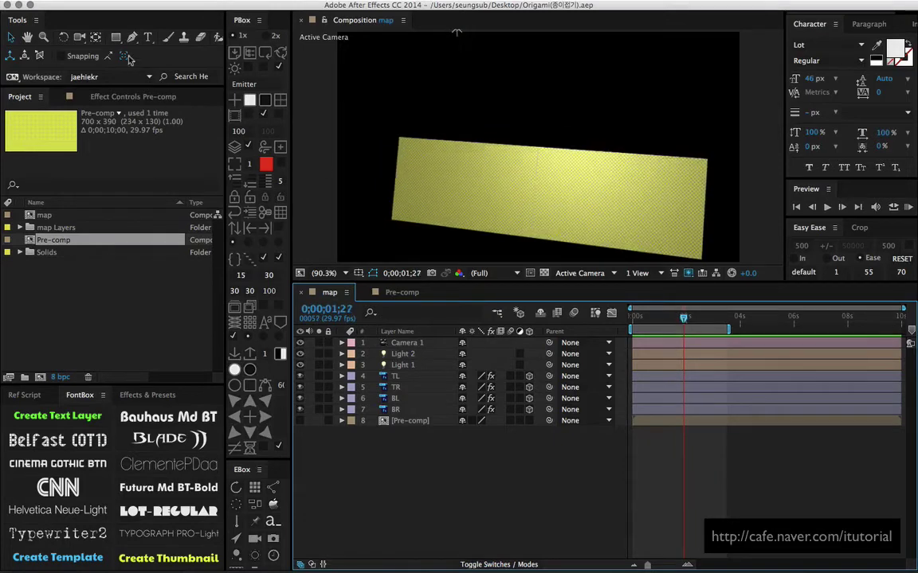
left_click(102, 1)
- Cancel the Composition Settings dialog and start a new, empty Untitled Project
left_click(35, 238)
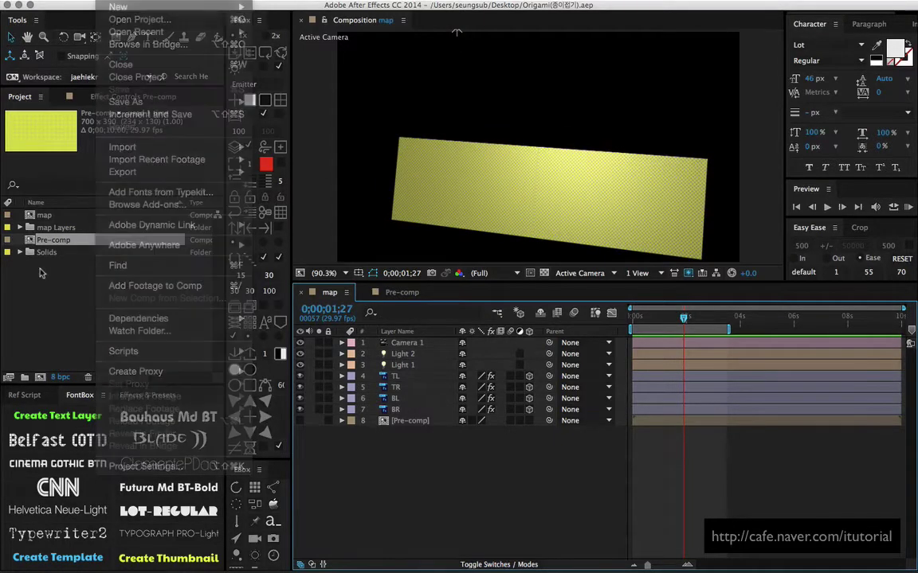
left_click(39, 376)
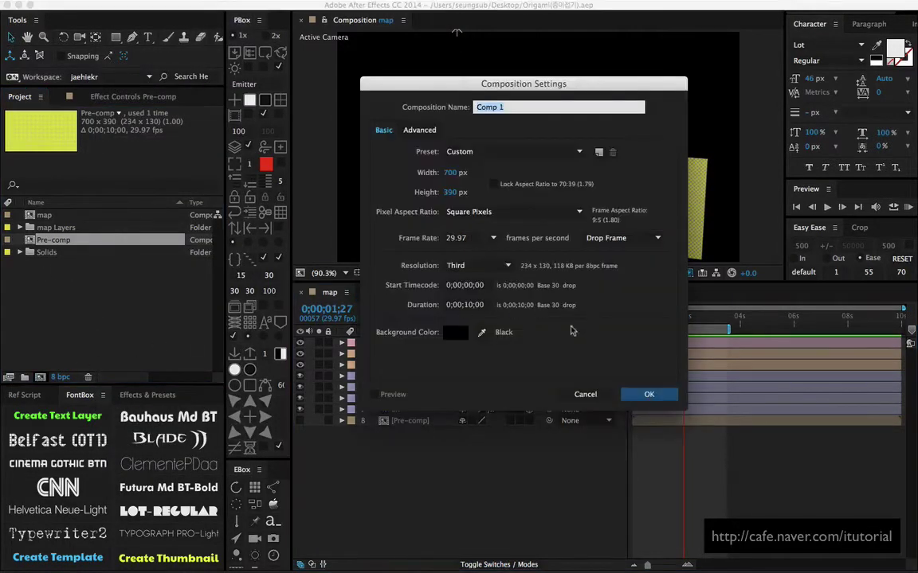
left_click(586, 395)
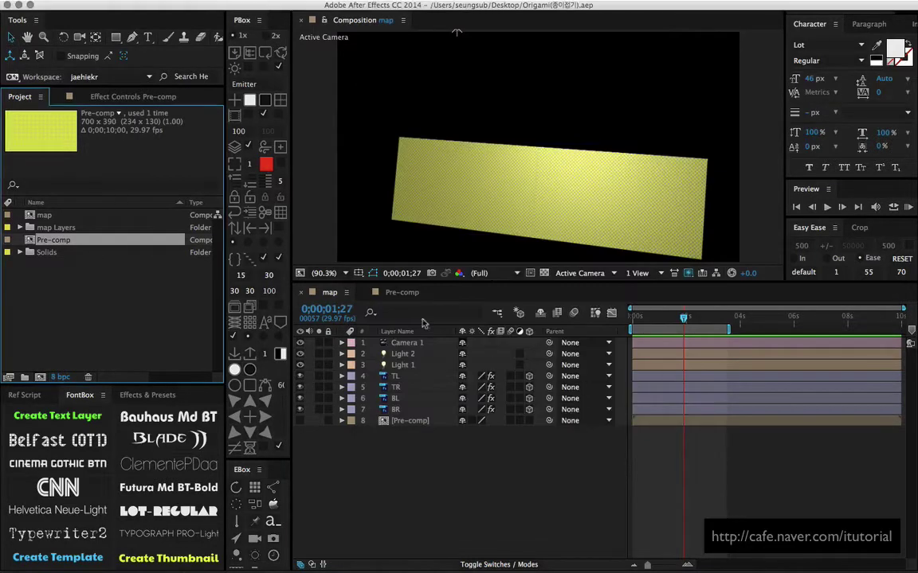
left_click(94, 0)
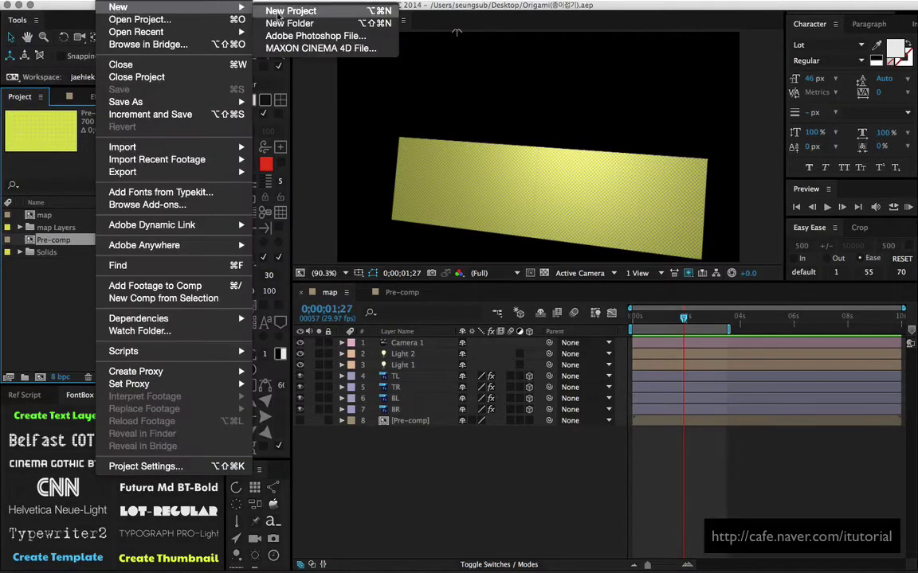
left_click(271, 24)
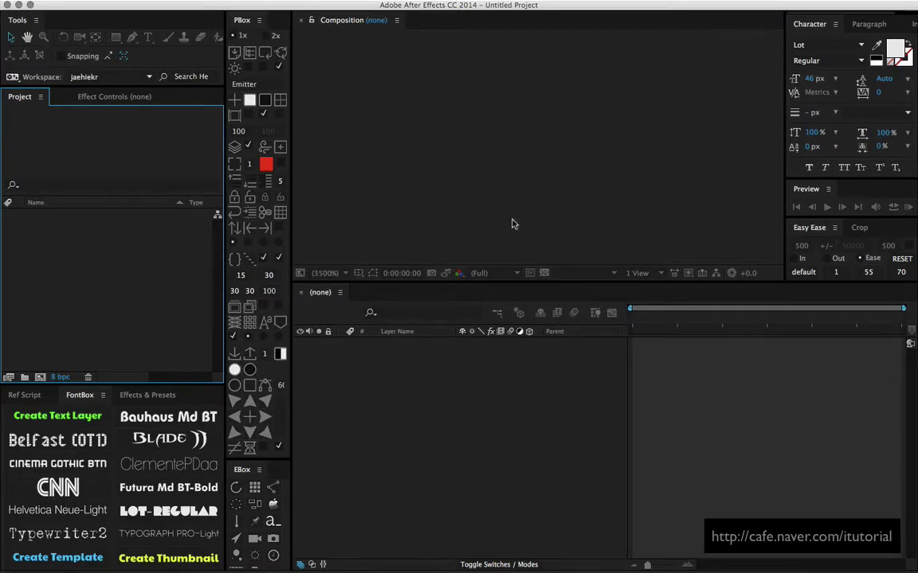
key("super+Tab")
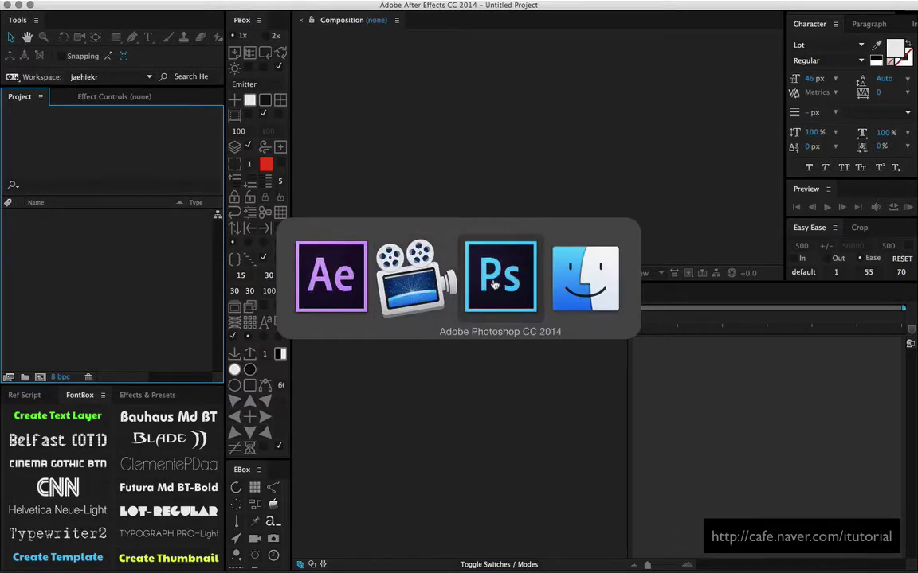
- In Photoshop, convert map.jpg's Background into Layer 0 and confirm the image is 700 × 390 px
left_click(494, 284)
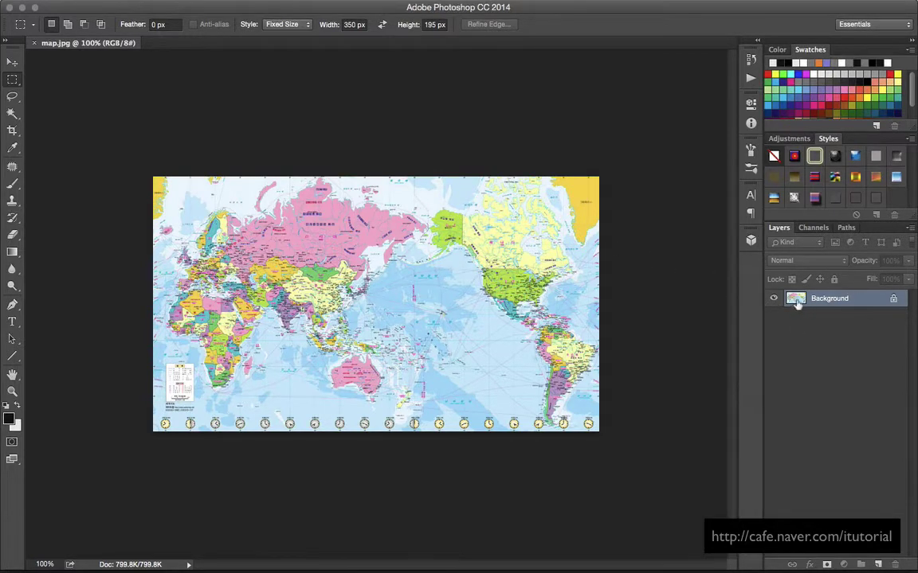
double_click(799, 301, "alt")
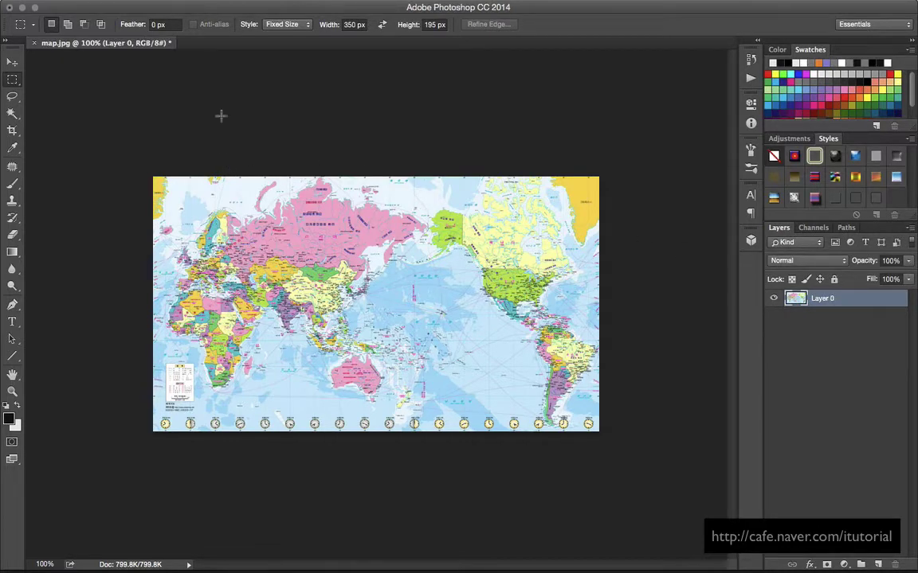
left_click(170, 2)
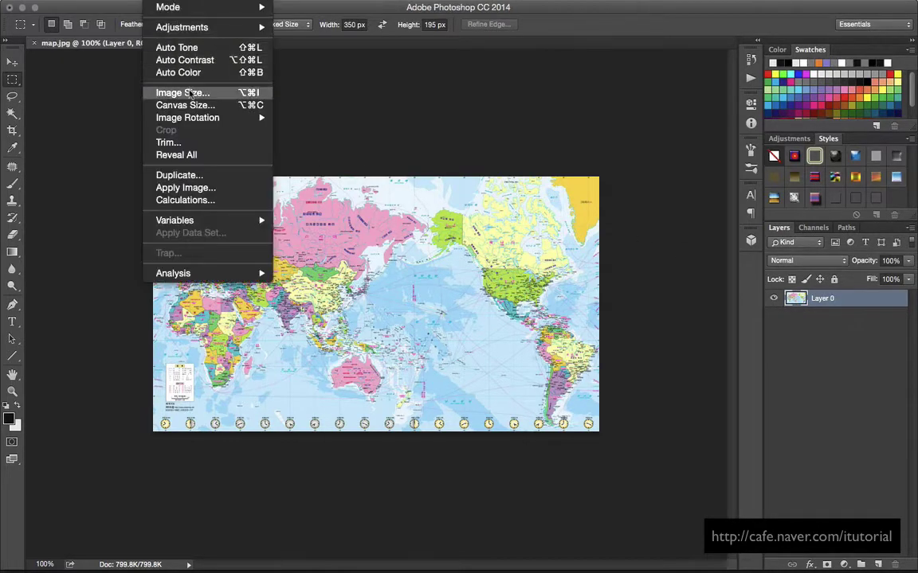
left_click(183, 93)
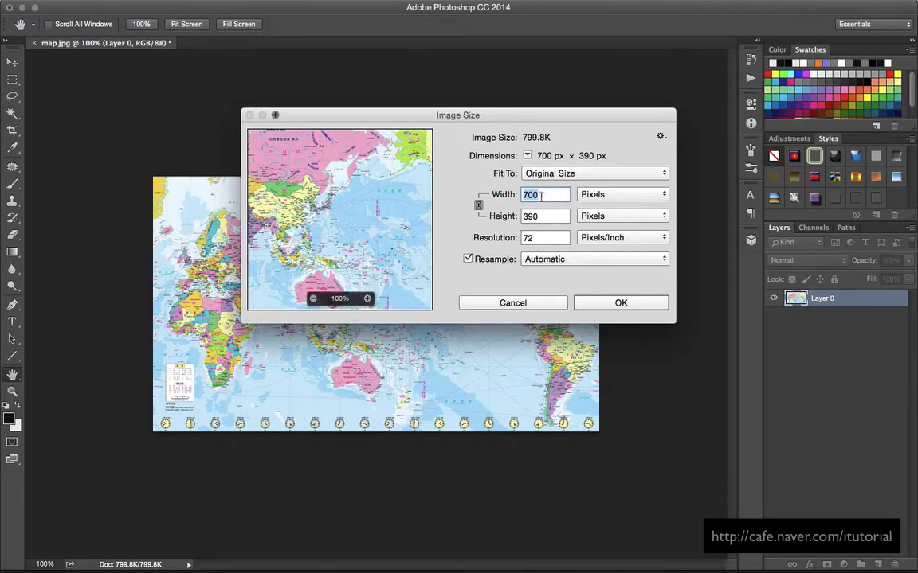
key("Tab")
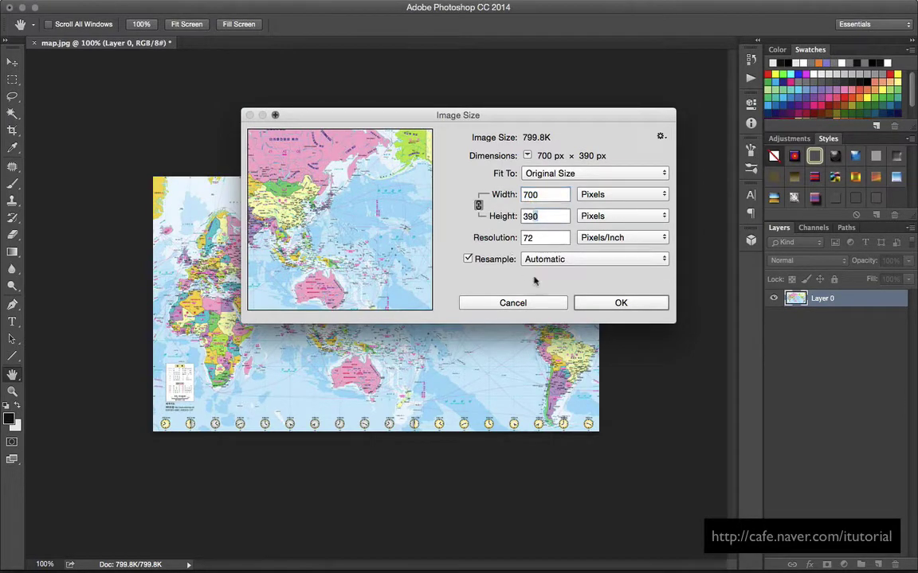
left_click(522, 302)
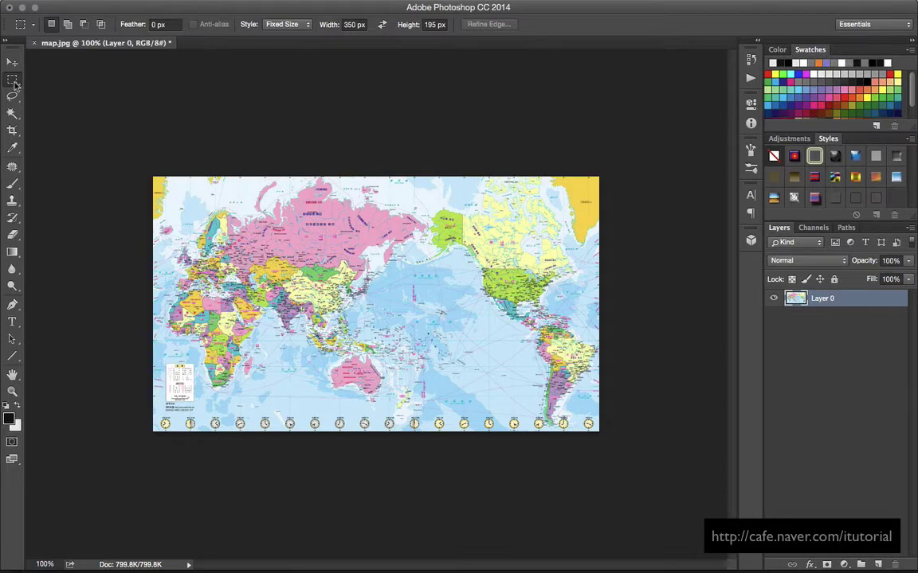
- Set the Rectangular Marquee to Fixed Size 350×195 and copy the top-left quadrant onto Layer 1
left_click(271, 25)
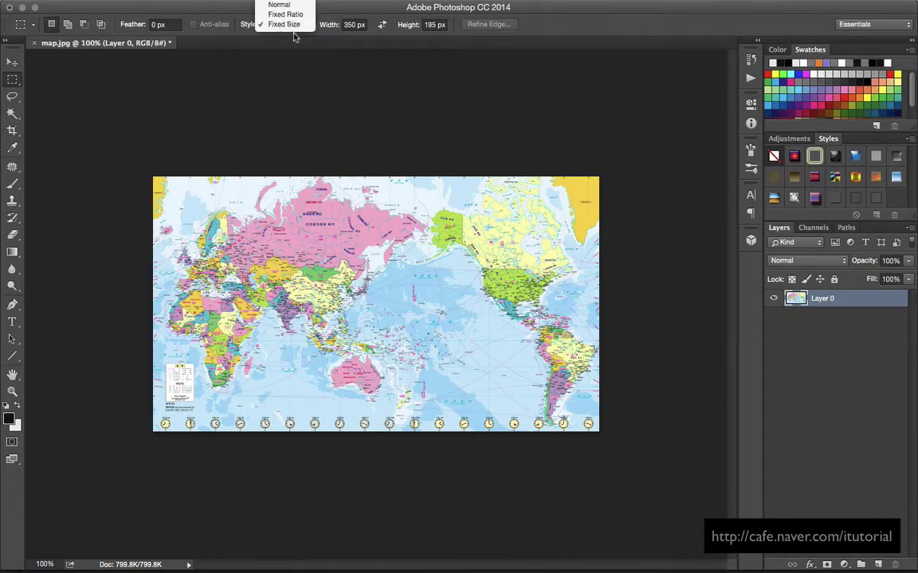
left_click(294, 36)
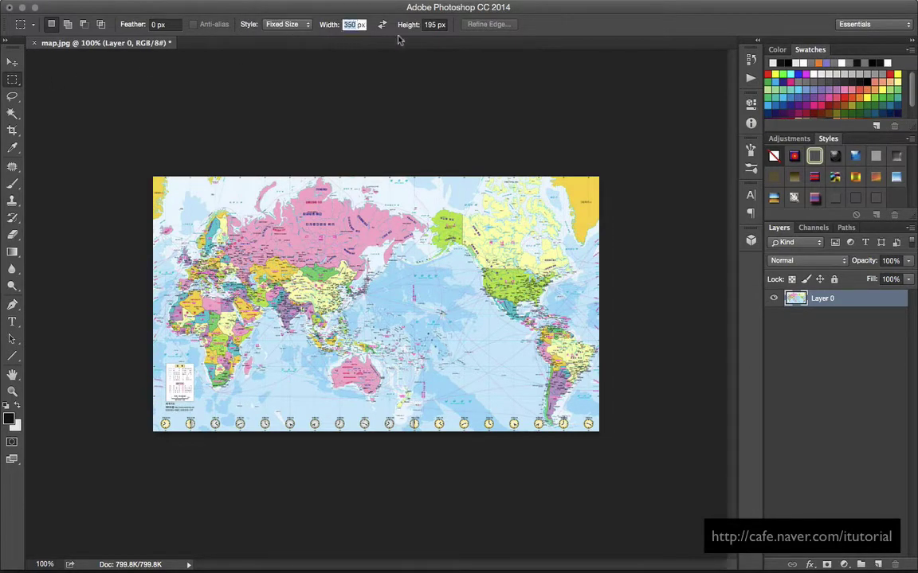
key("Tab")
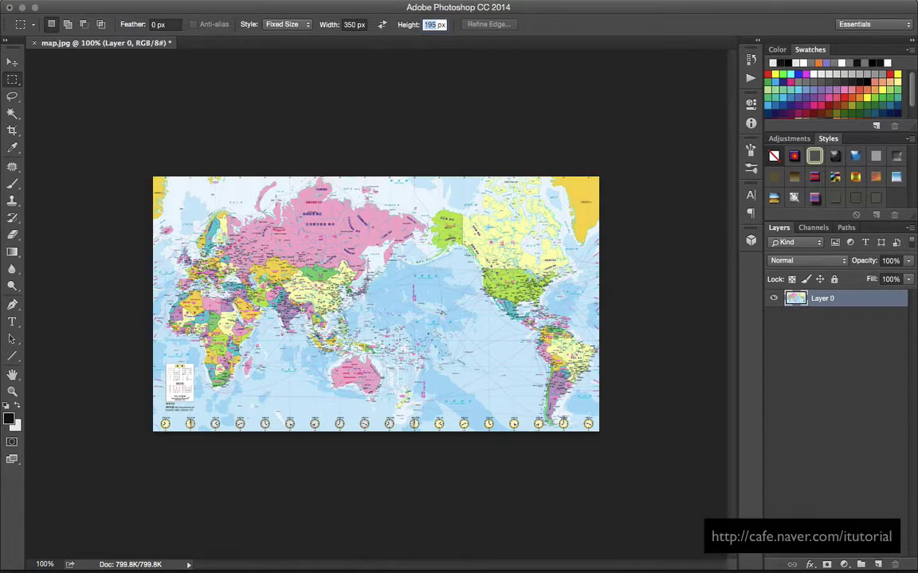
left_click_drag(243, 177, 150, 184)
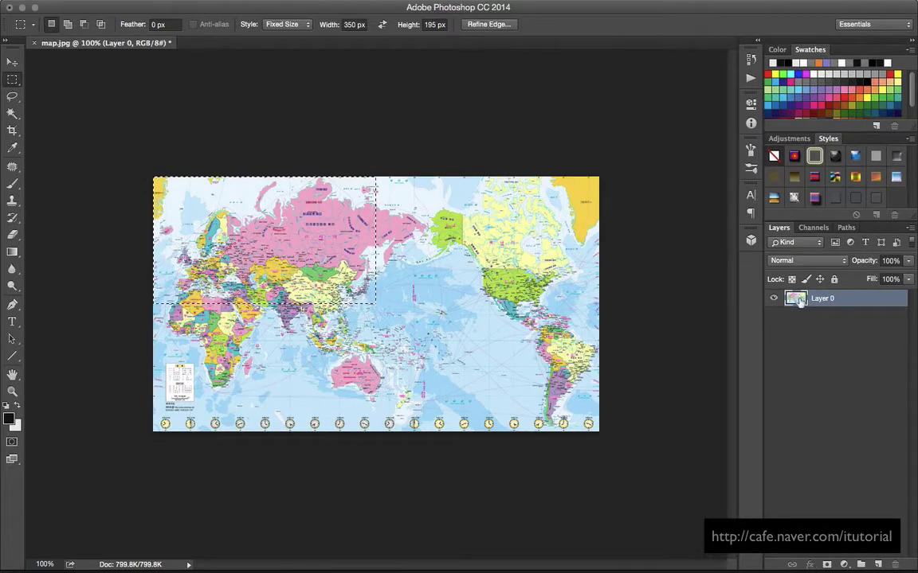
key("ctrl+j")
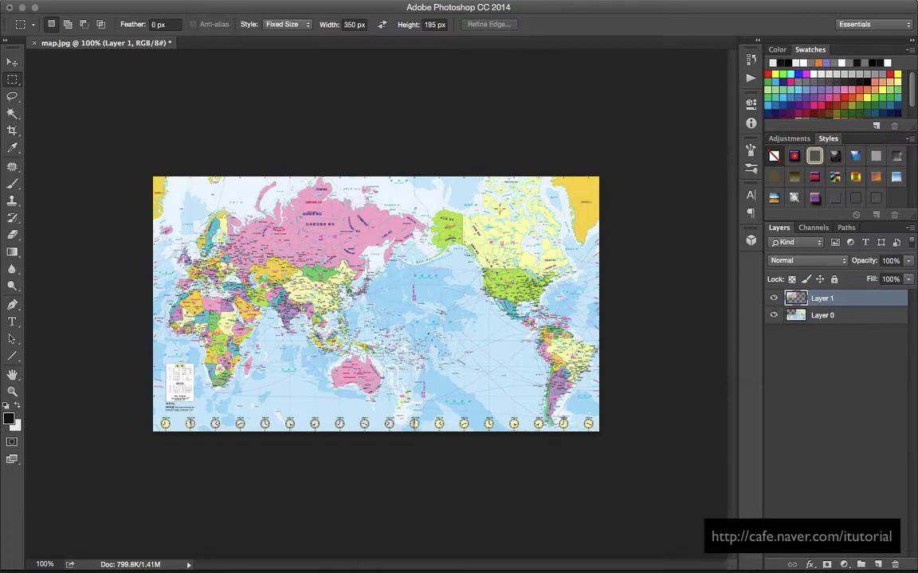
- Copy the top-right and bottom-right quadrants to new layers and move Layer 0 above Layer 3
left_click_drag(499, 209, 573, 159)
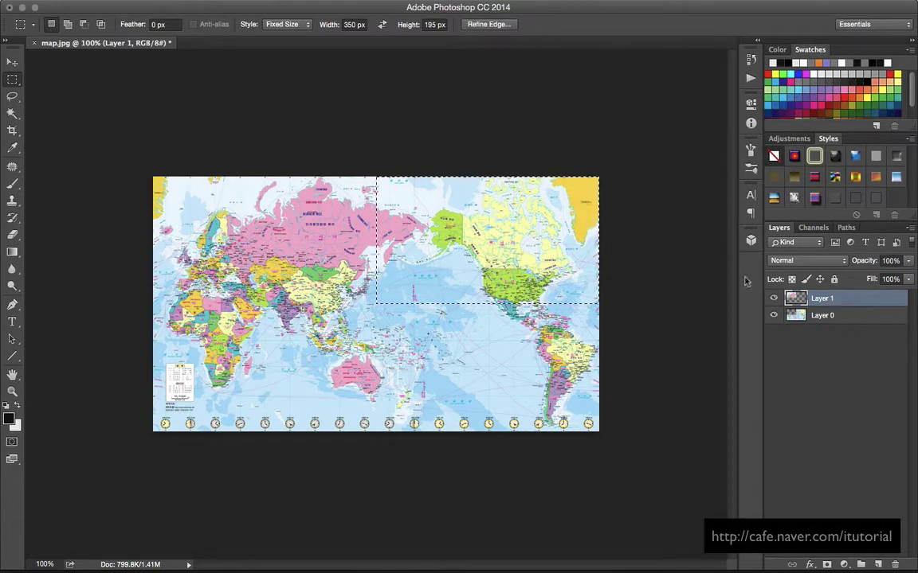
key("alt+bracketleft")
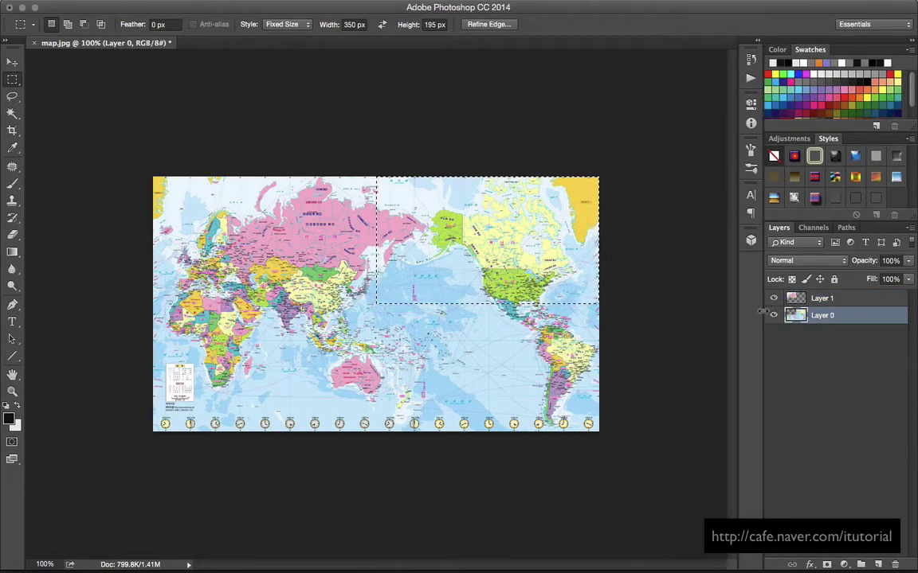
key("ctrl+j")
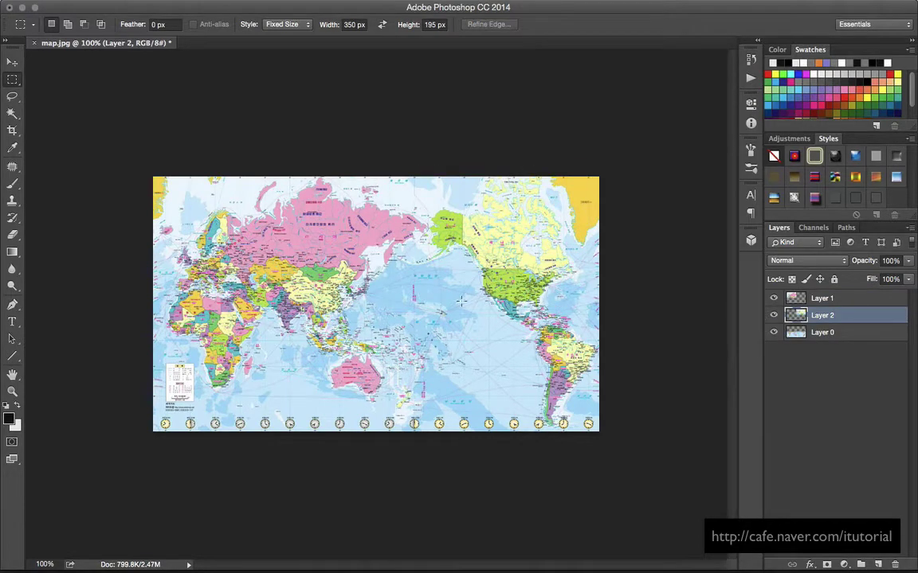
left_click_drag(476, 315, 375, 304)
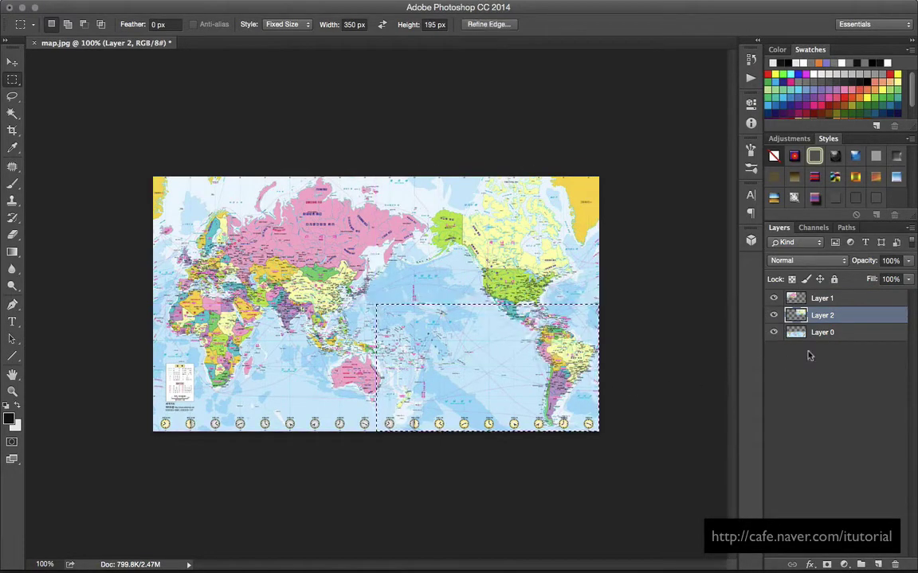
left_click(824, 334)
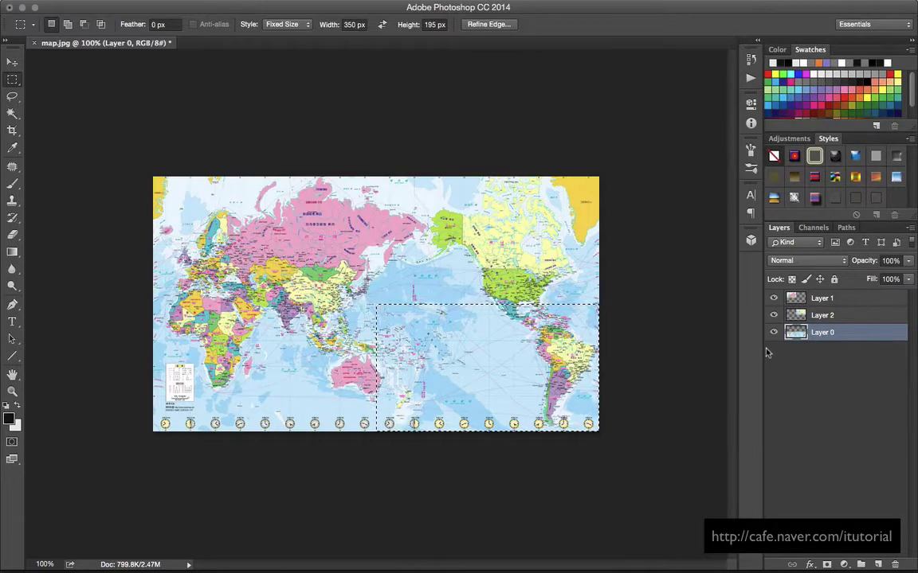
key("super+j")
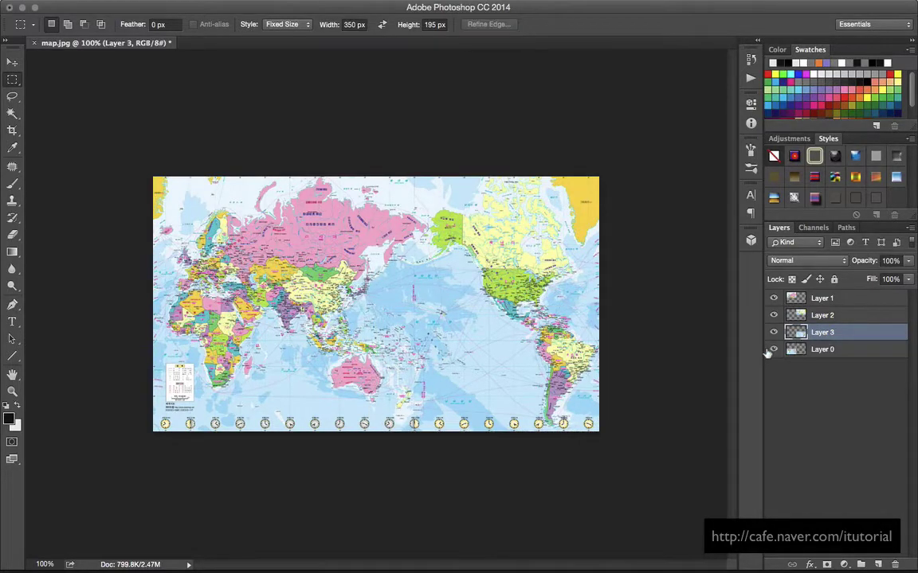
left_click_drag(829, 350, 830, 325)
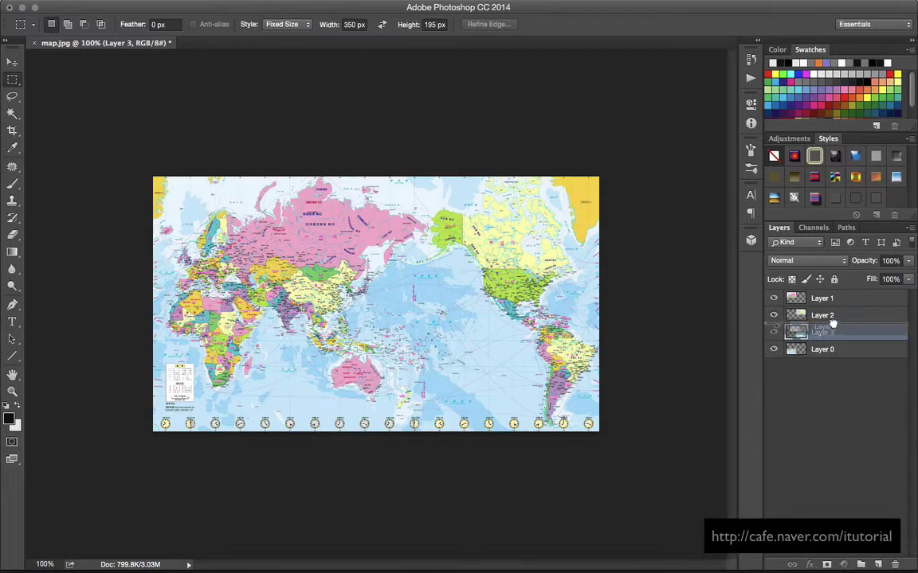
- Rename the four quadrant layers TL, TR, BL and BR in the Layers panel
double_click(821, 299)
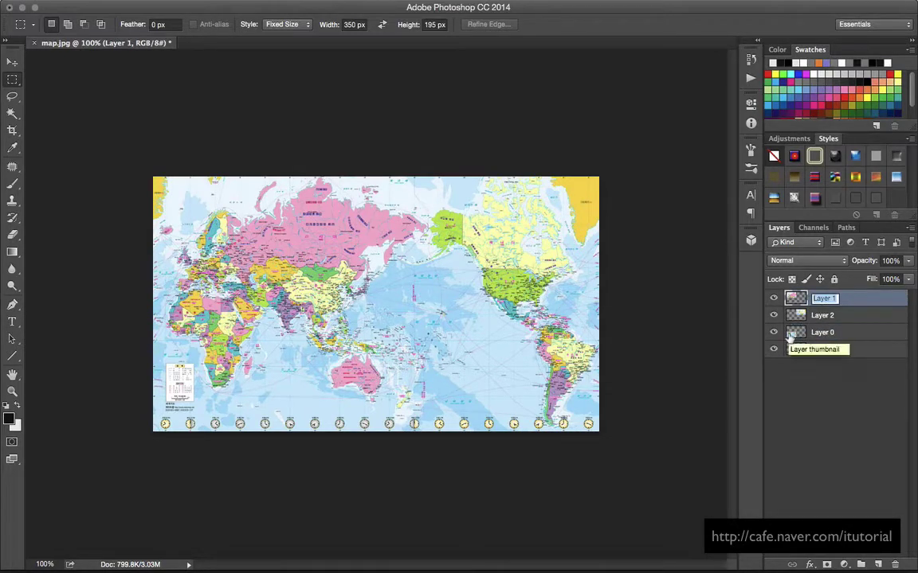
type("1")
key("Return")
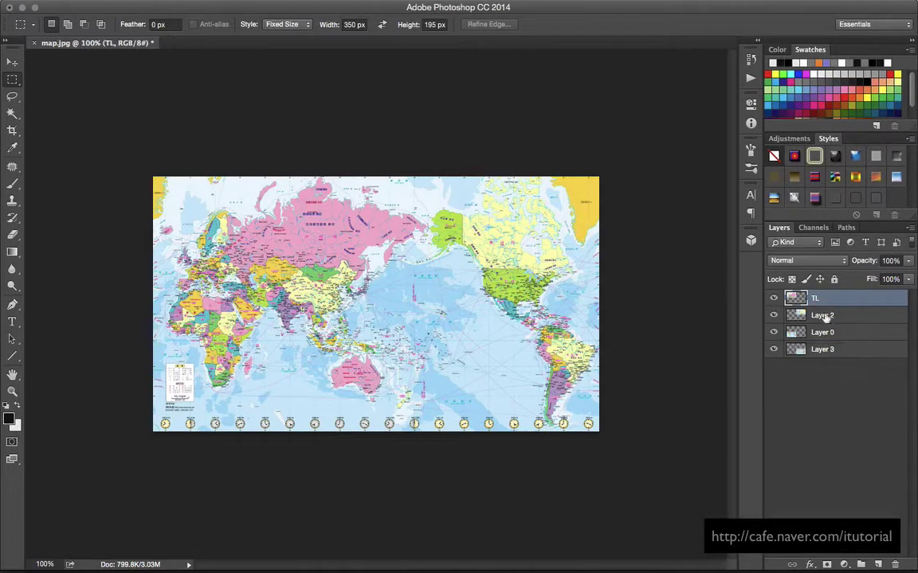
double_click(820, 319)
type("TR")
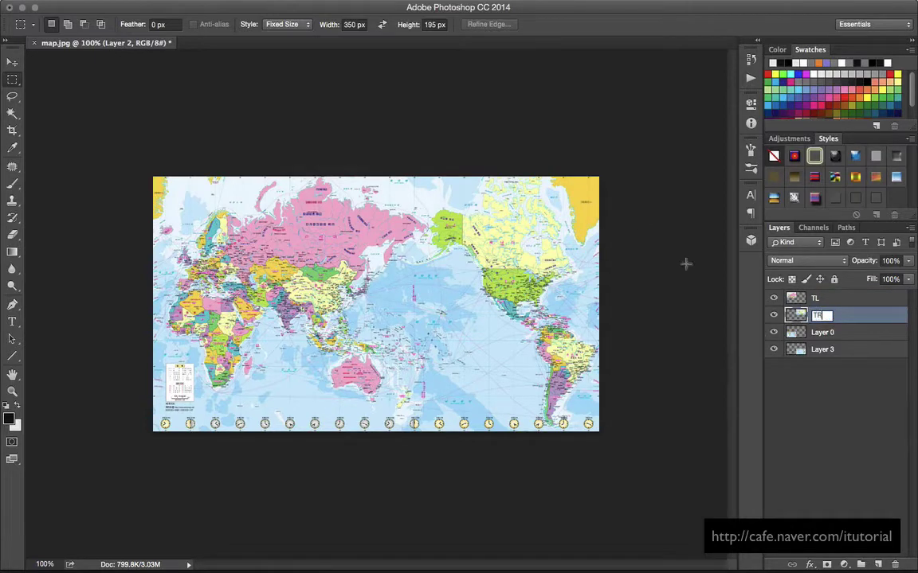
key("Tab")
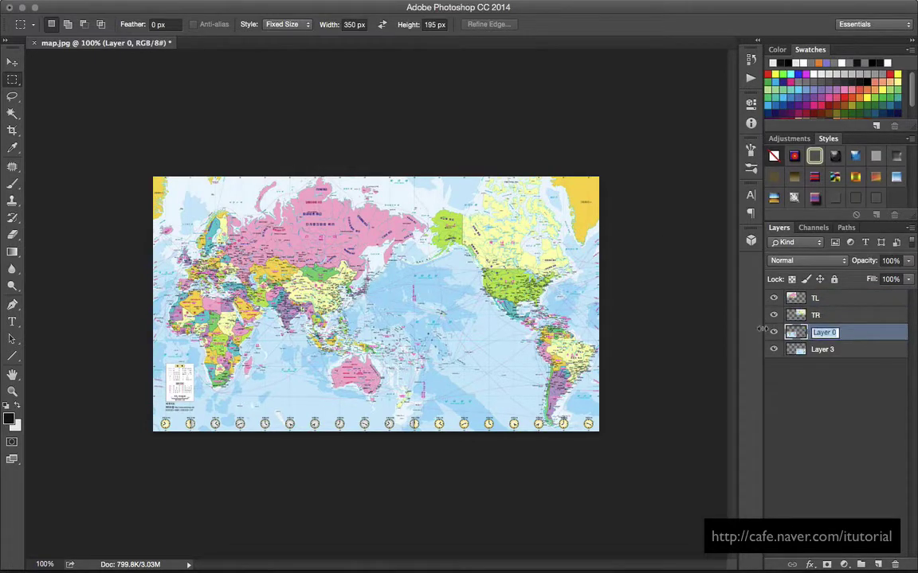
type("BL")
key("Return")
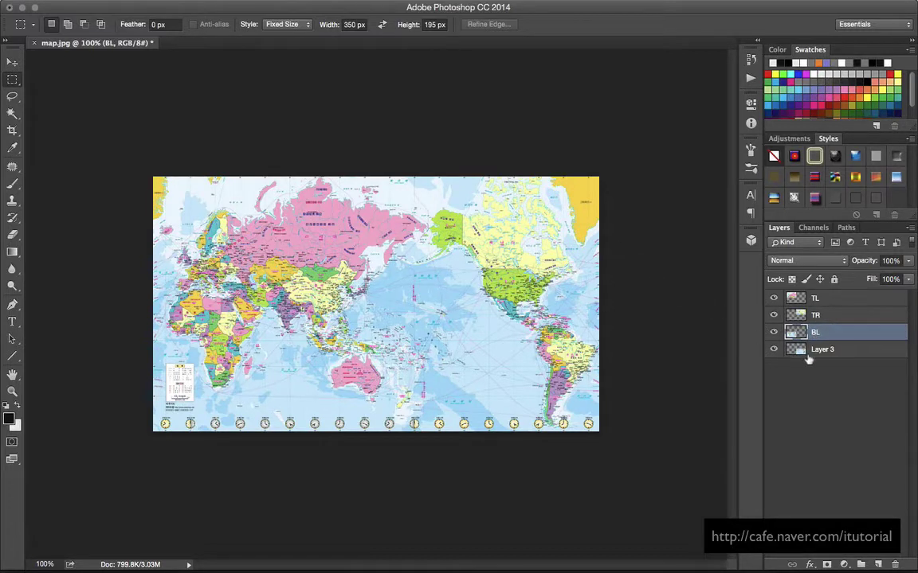
double_click(821, 350)
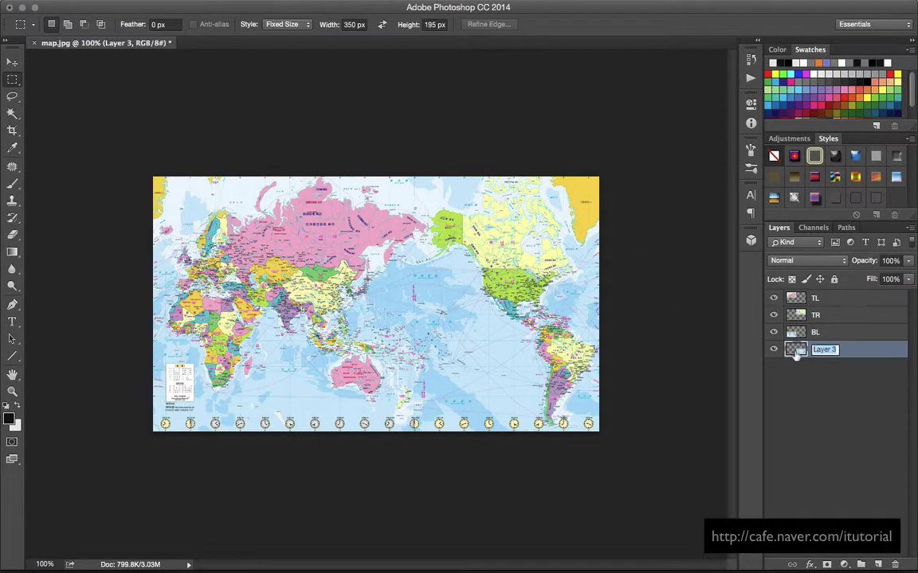
type("BR")
key("Return")
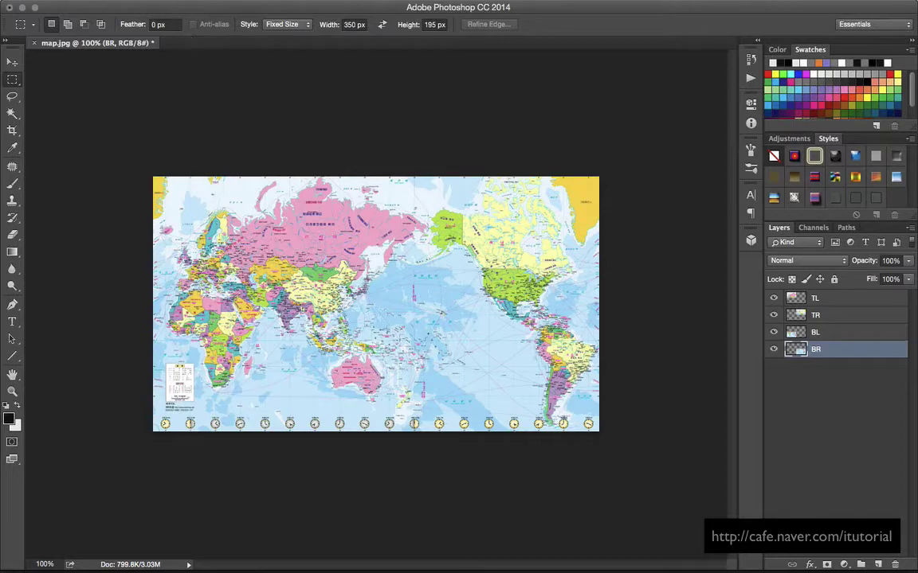
left_click(104, 0)
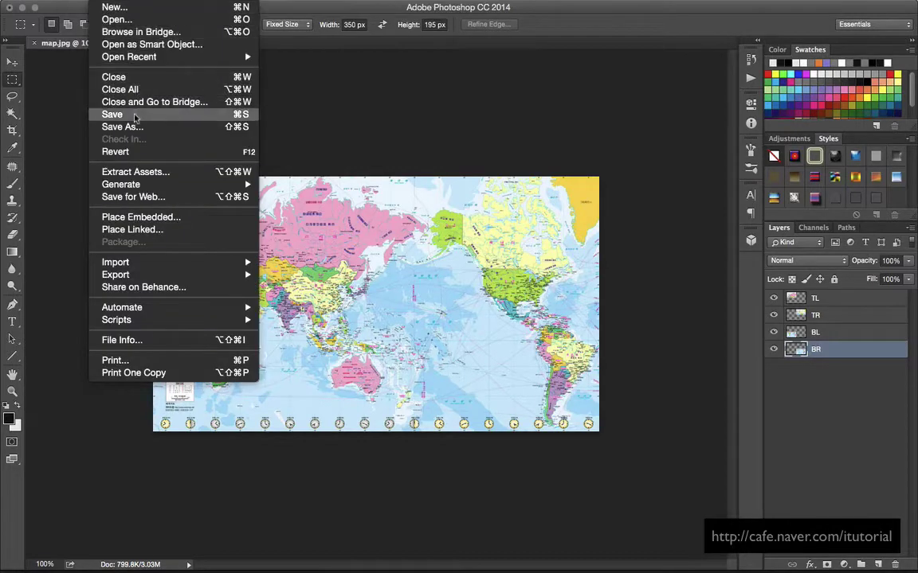
- Save the layered map as map1.psd with maximize compatibility, then return to After Effects
left_click(125, 126)
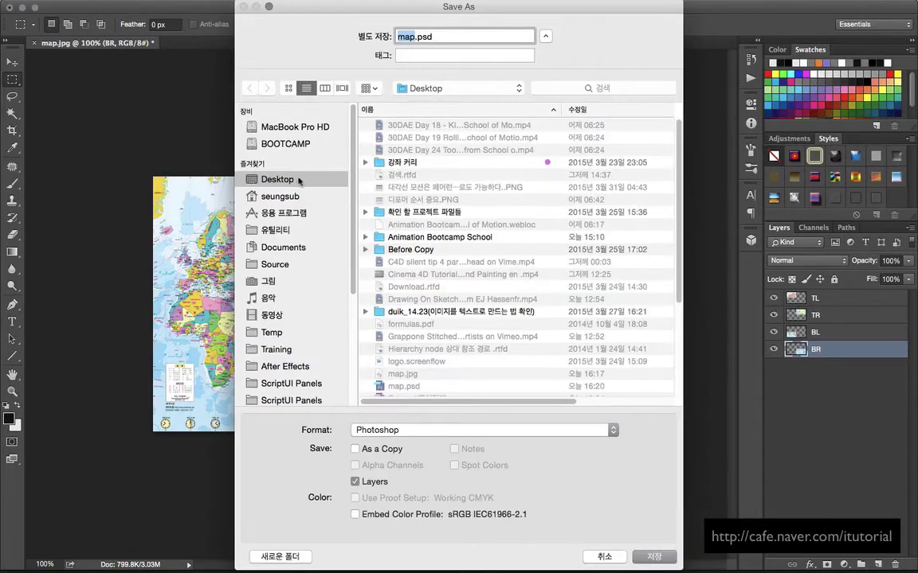
left_click(414, 36)
type("1")
left_click(655, 557)
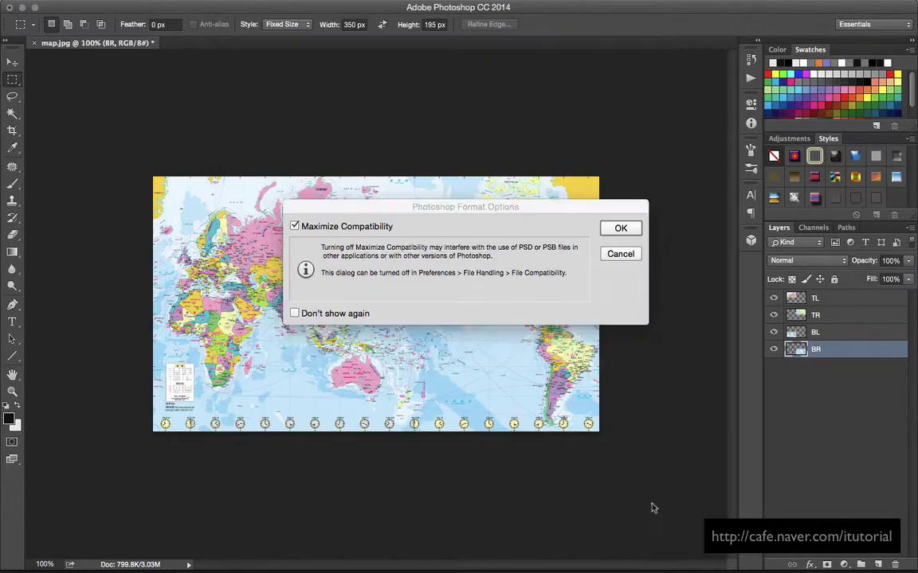
left_click(617, 227)
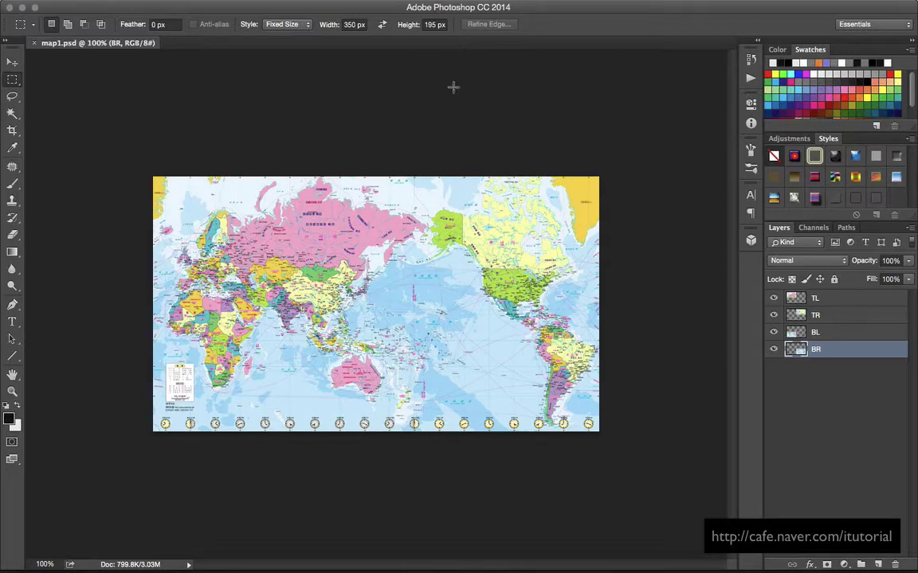
key("super+Tab")
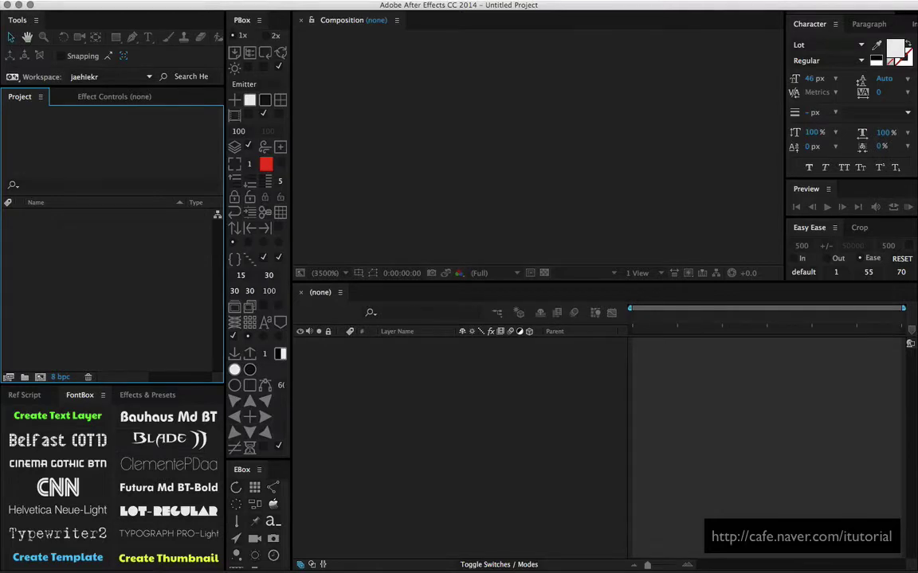
- Import map1.psd as Composition – Retain Layer Sizes and open the map1 comp
mouse_move(916, 1)
left_click_drag(854, 98, 98, 261)
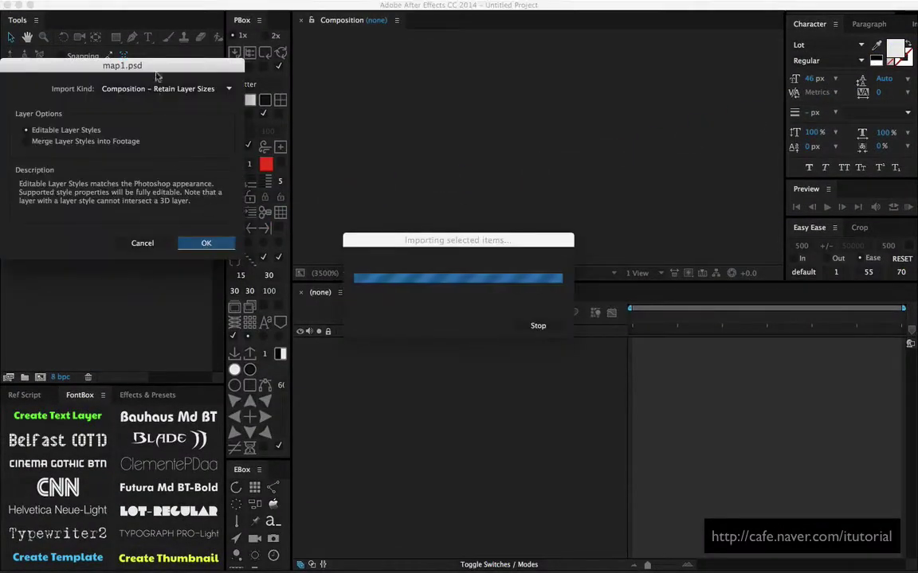
left_click(163, 88)
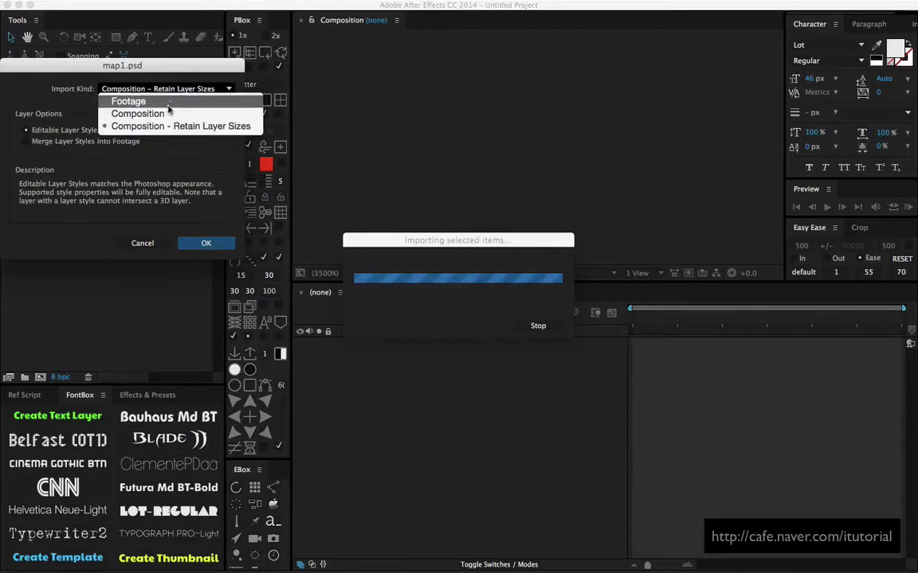
left_click(213, 127)
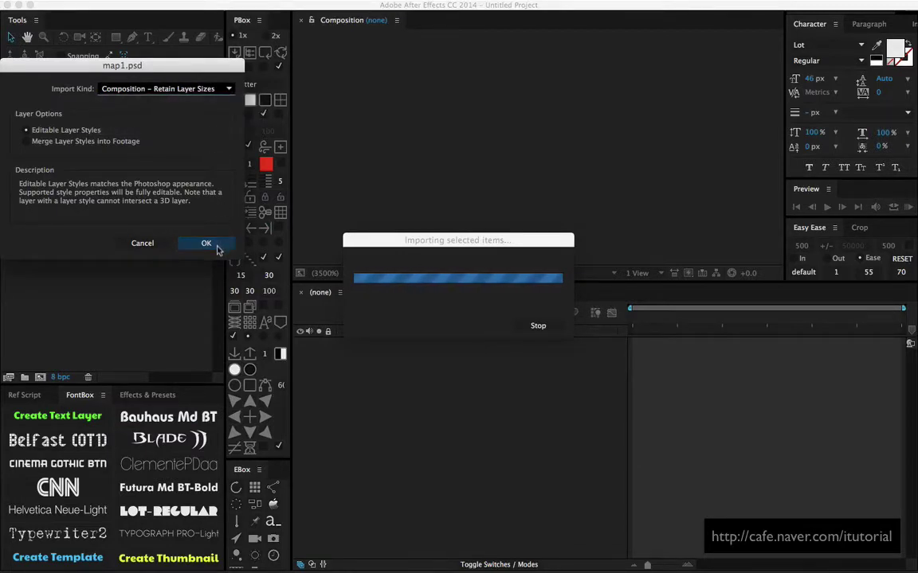
left_click(204, 242)
double_click(32, 215)
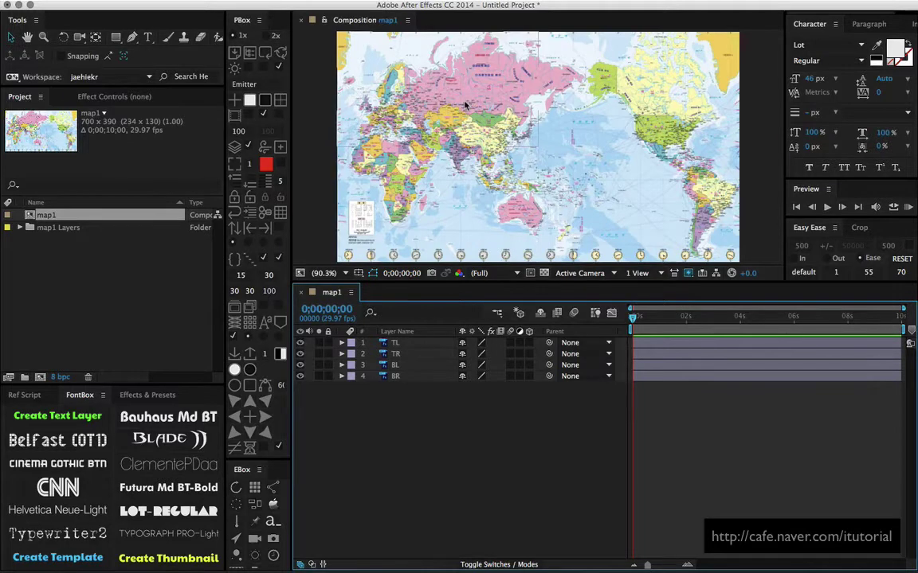
left_click(468, 129)
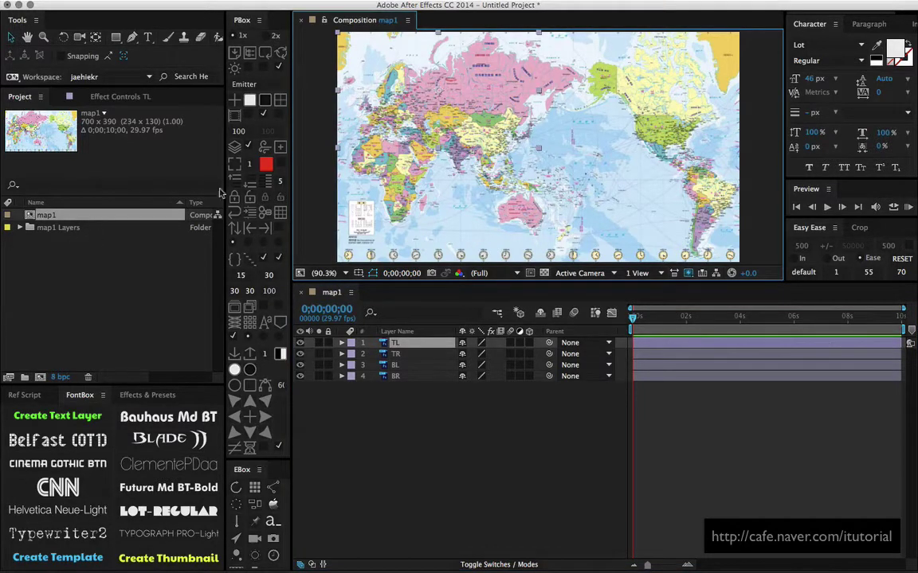
left_click(649, 44)
left_click(650, 220)
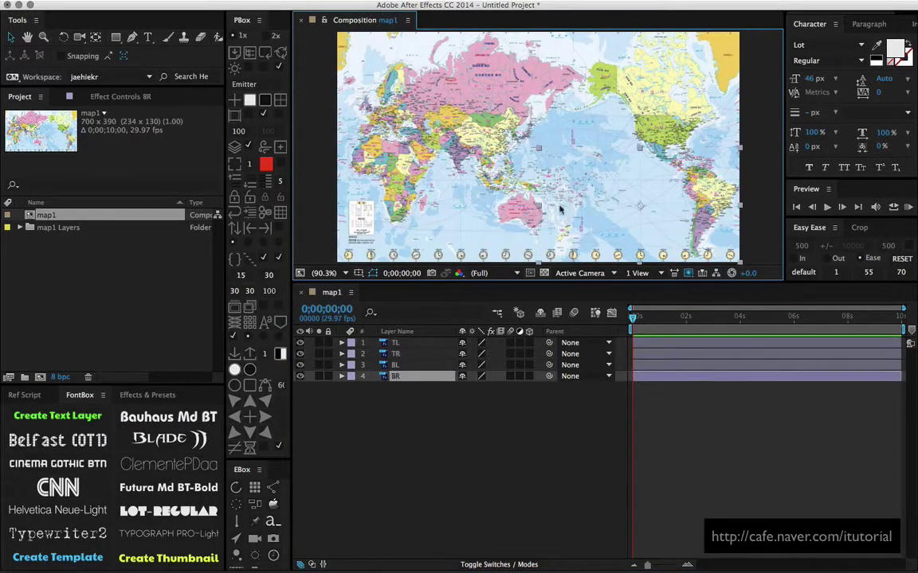
left_click(458, 206)
left_click(485, 112)
left_click(604, 117)
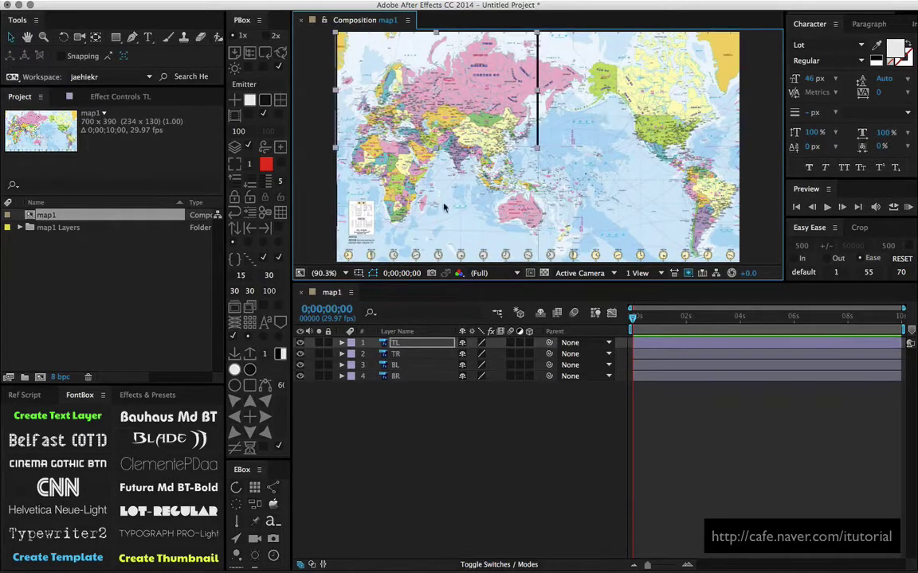
left_click(504, 101)
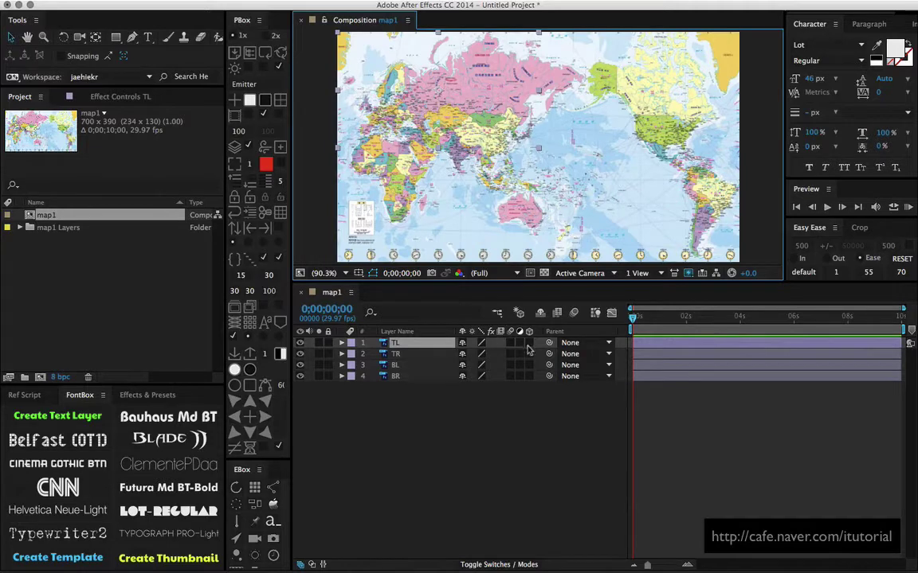
- Trial a 30° X Rotation on TL in 3D, undo it, and return all four layers to 2D
left_click_drag(529, 343, 529, 376)
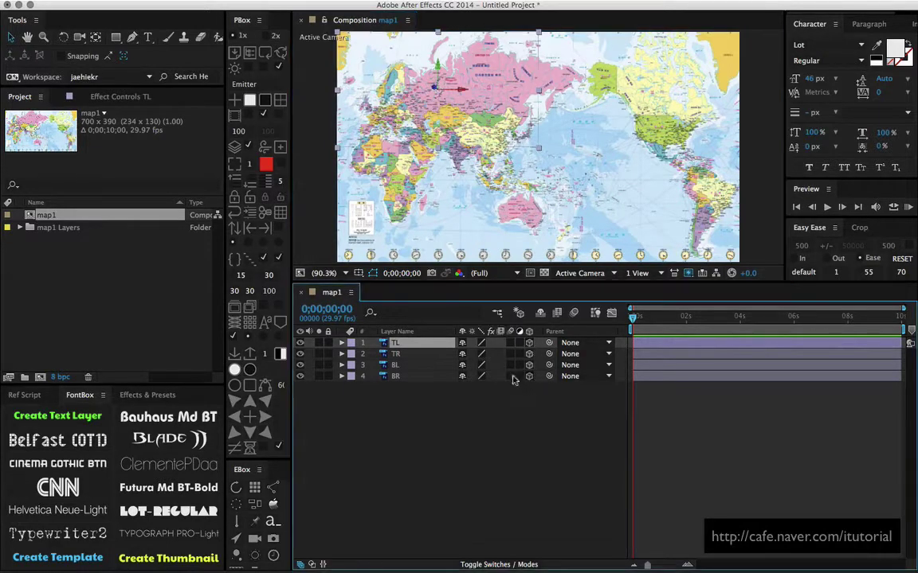
key("r")
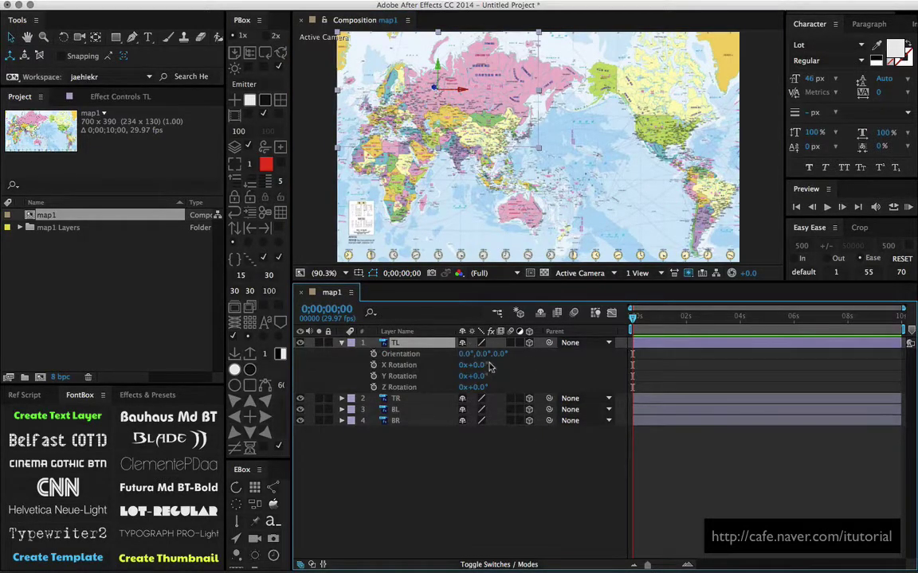
left_click_drag(482, 365, 510, 365)
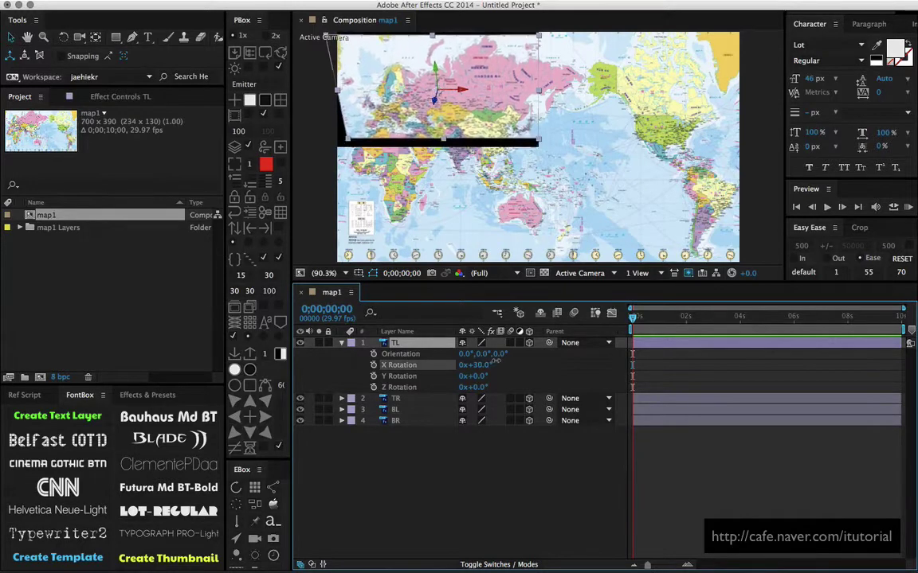
key("ctrl+z")
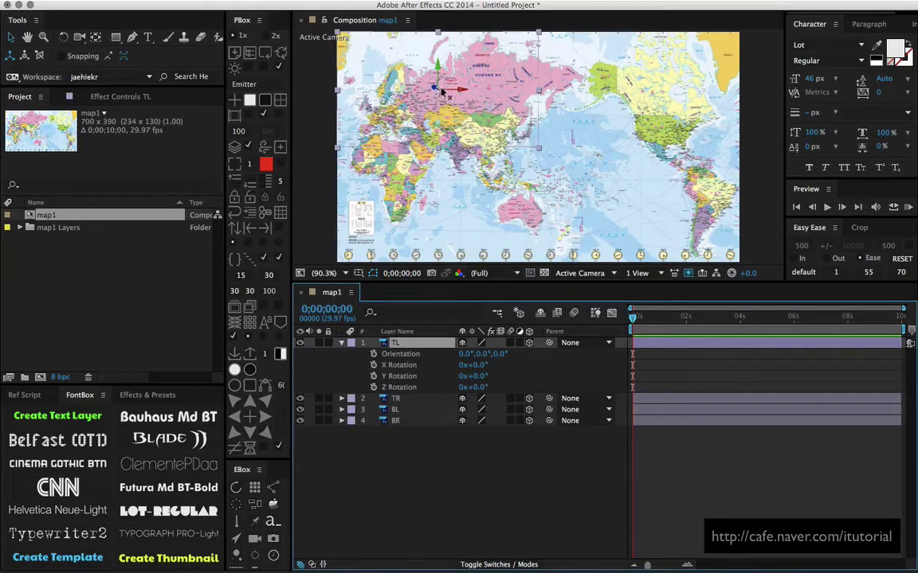
left_click_drag(529, 342, 529, 387)
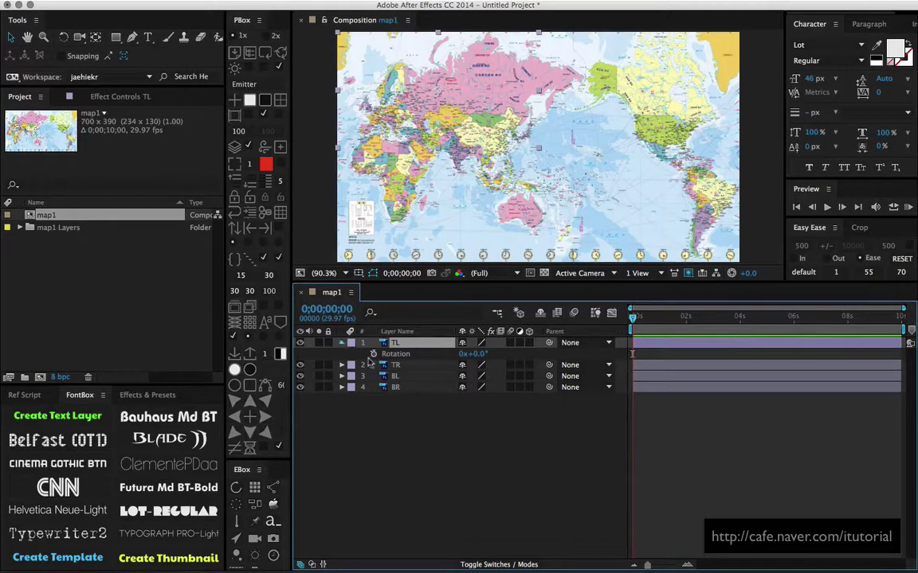
key("r")
left_click(96, 38)
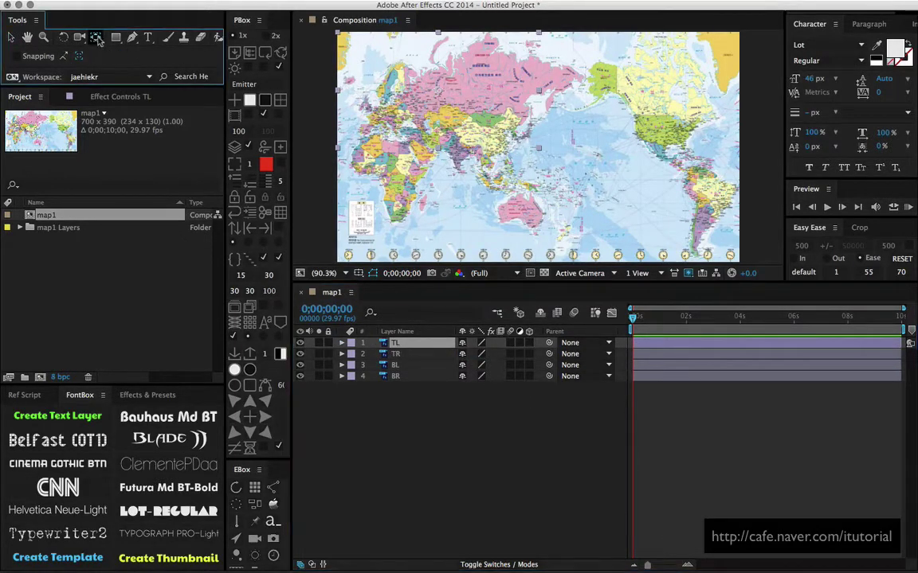
- Select the quadrant layers and drag BR's anchor point to the map centre
left_click(439, 94)
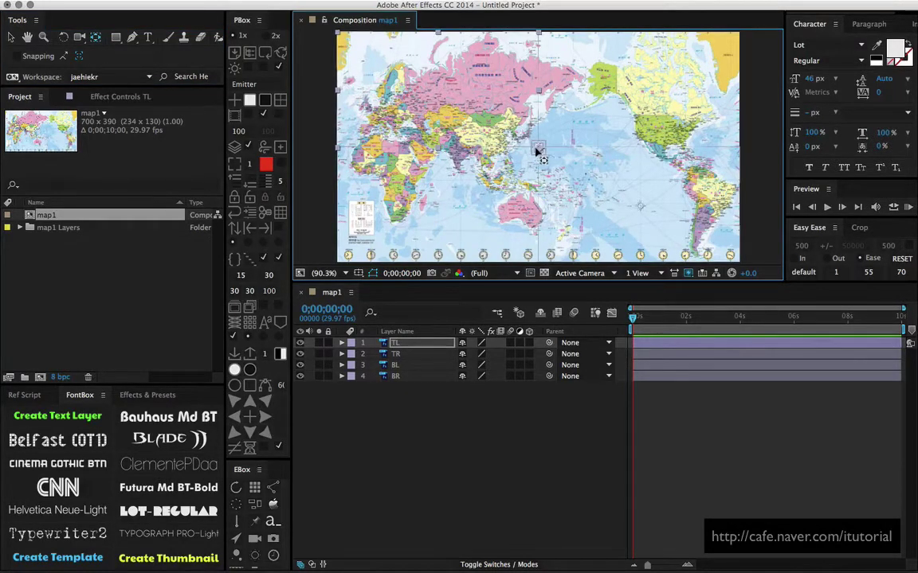
left_click(633, 99)
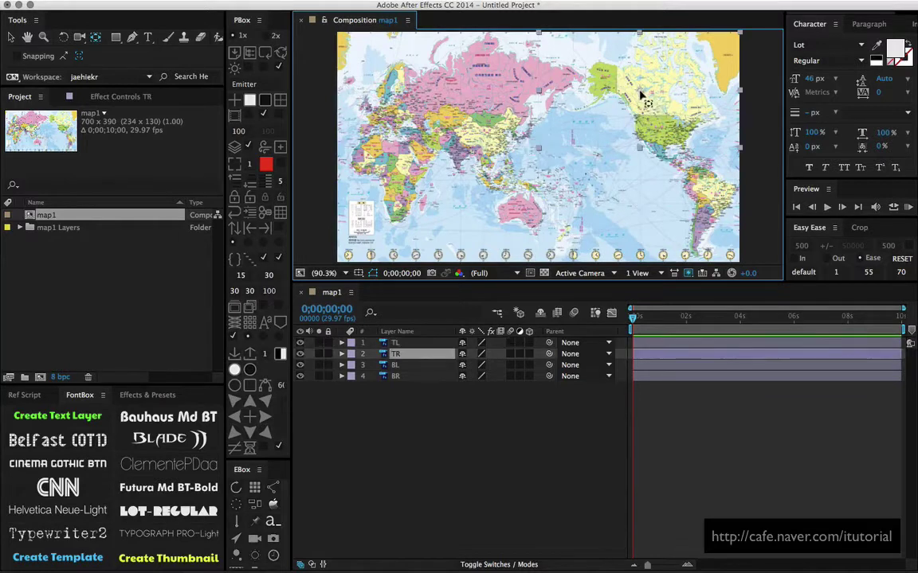
left_click(461, 212)
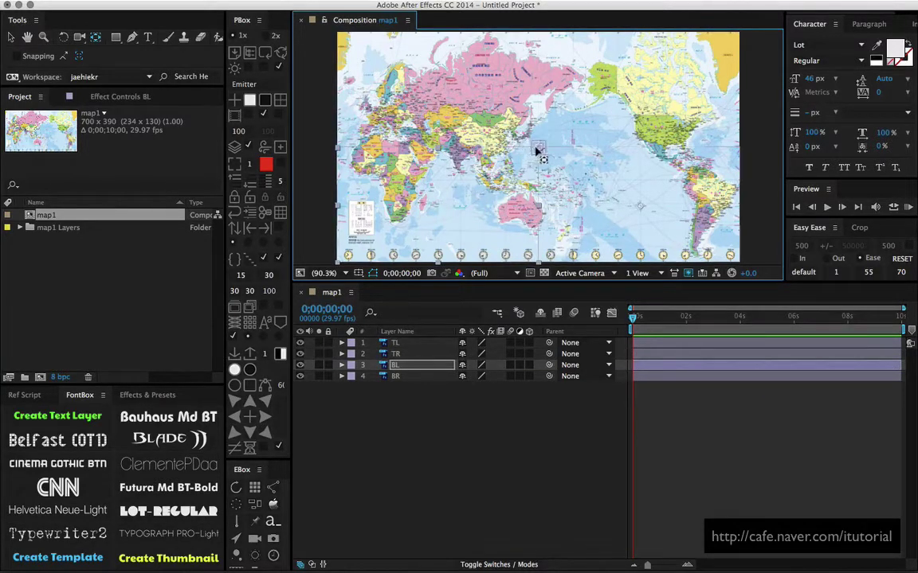
left_click(638, 217)
left_click_drag(638, 216, 540, 154)
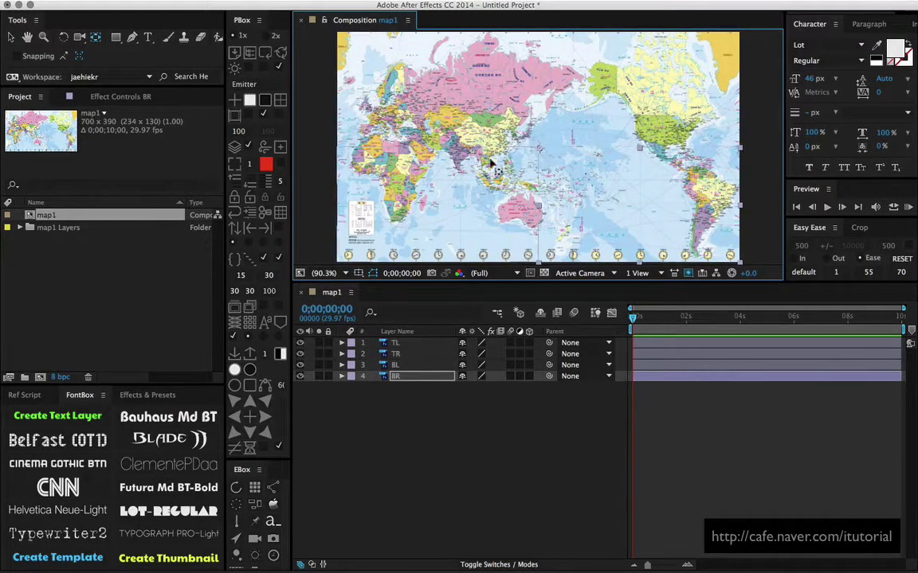
left_click(420, 395)
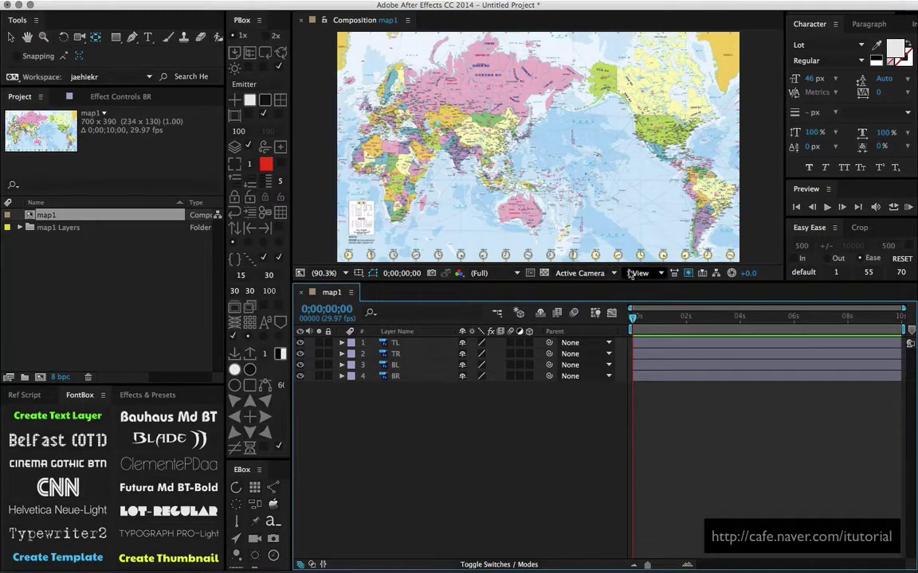
- Switch the composition viewer's 3D view to Left
left_click(402, 344)
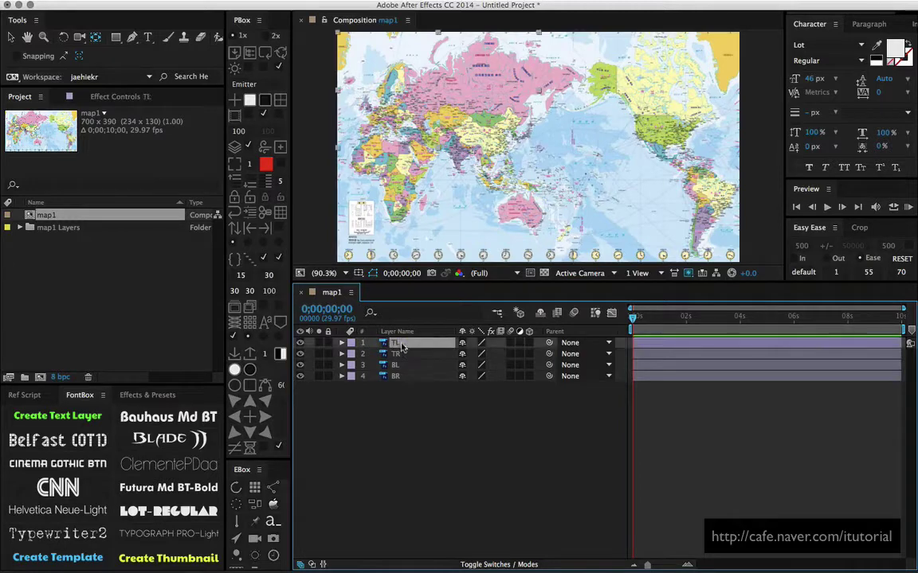
left_click(590, 273)
left_click(597, 318)
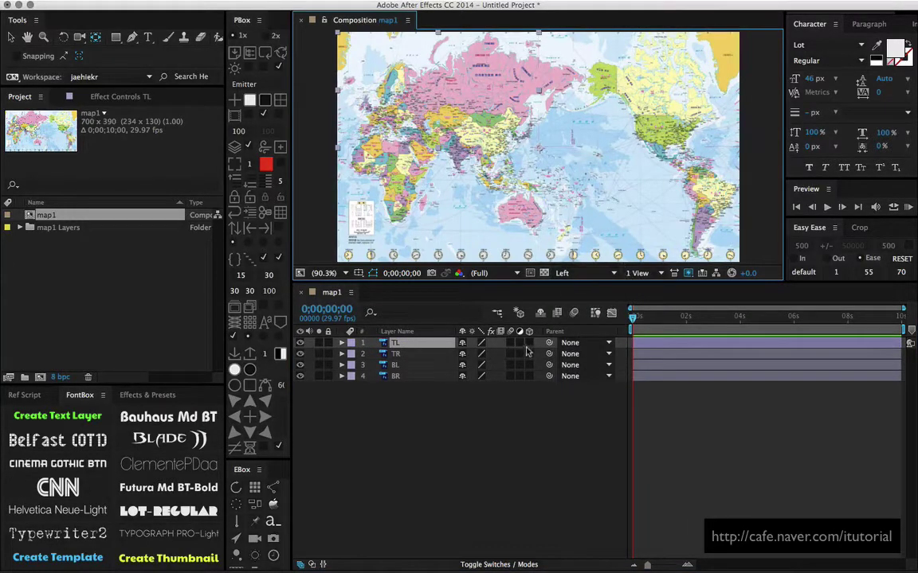
- Turn on 3D for all four quadrant layers and show Rotation for TL and TR
left_click_drag(529, 343, 528, 376)
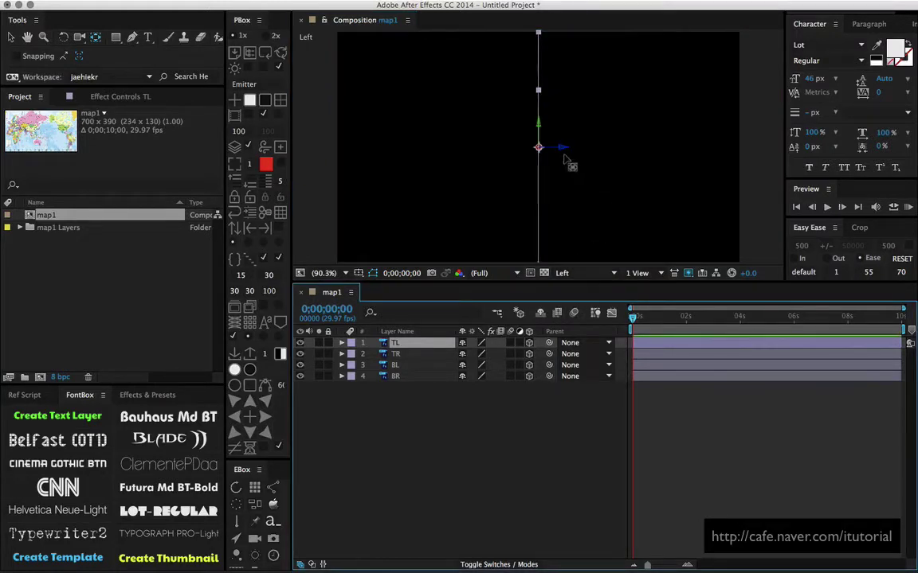
left_click(406, 356, "shift")
key("r")
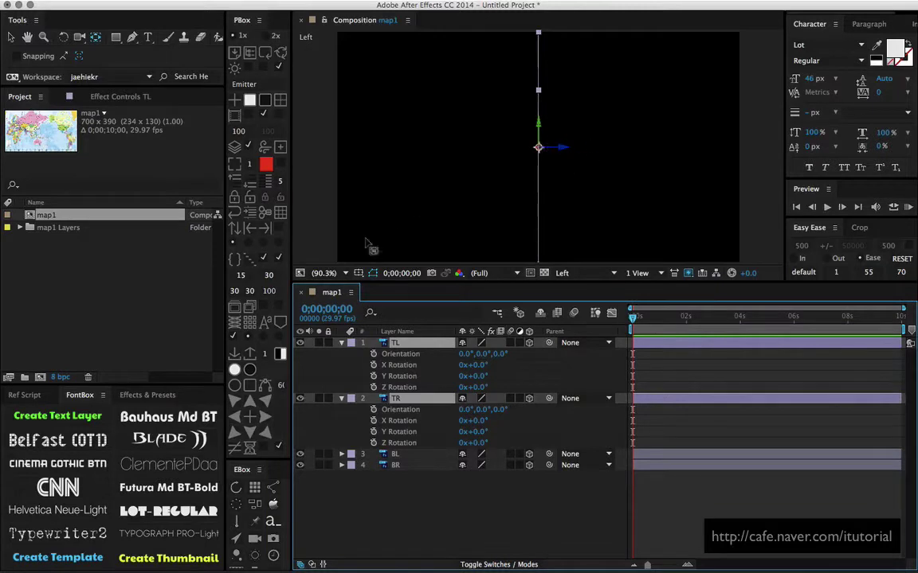
- Zoom in on the edge-on layers, trial a 152° X Rotation on TL and TR, then undo it
left_click(44, 38)
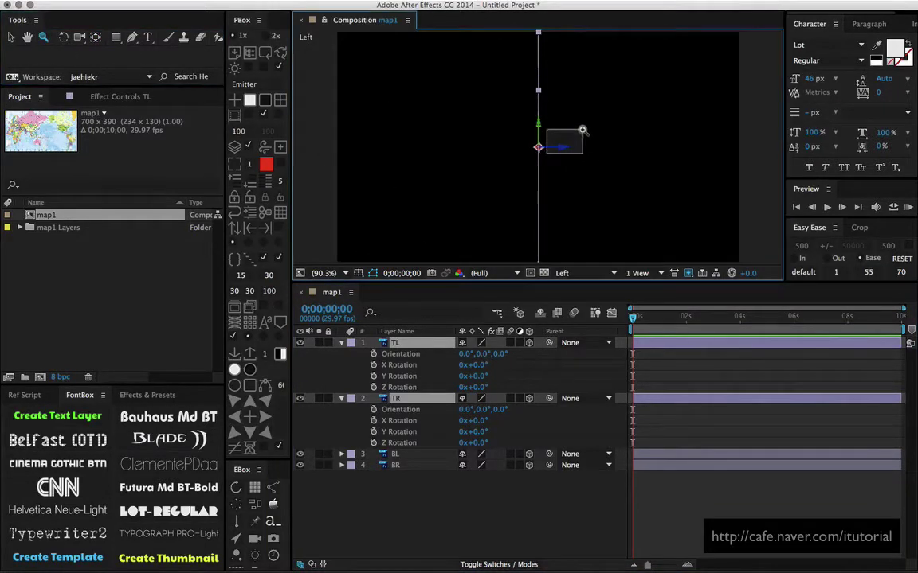
left_click_drag(580, 134, 588, 130)
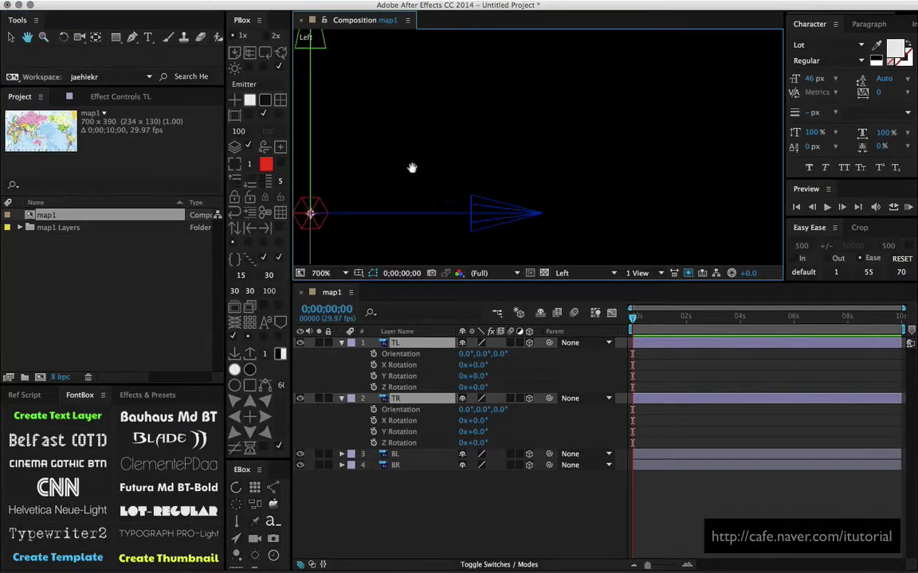
left_click_drag(412, 168, 579, 126)
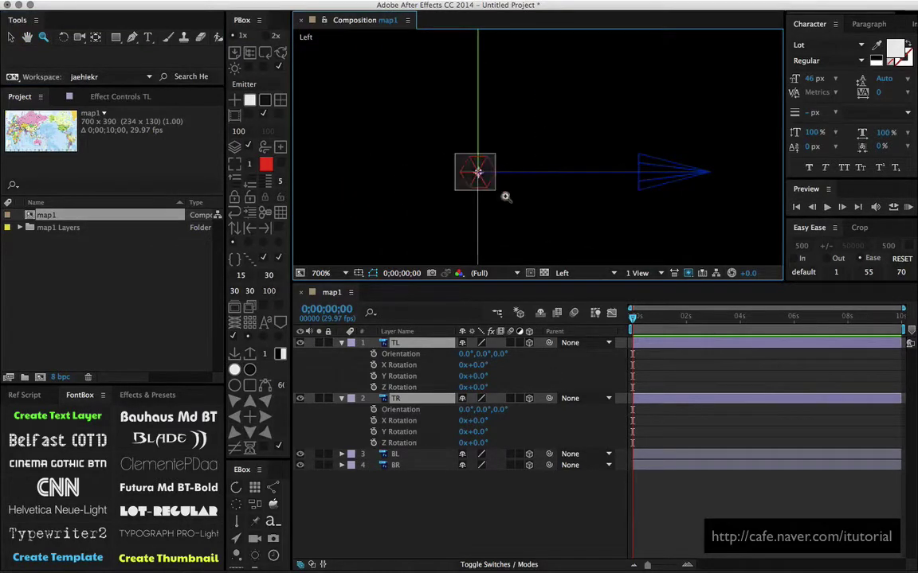
left_click_drag(457, 156, 497, 193)
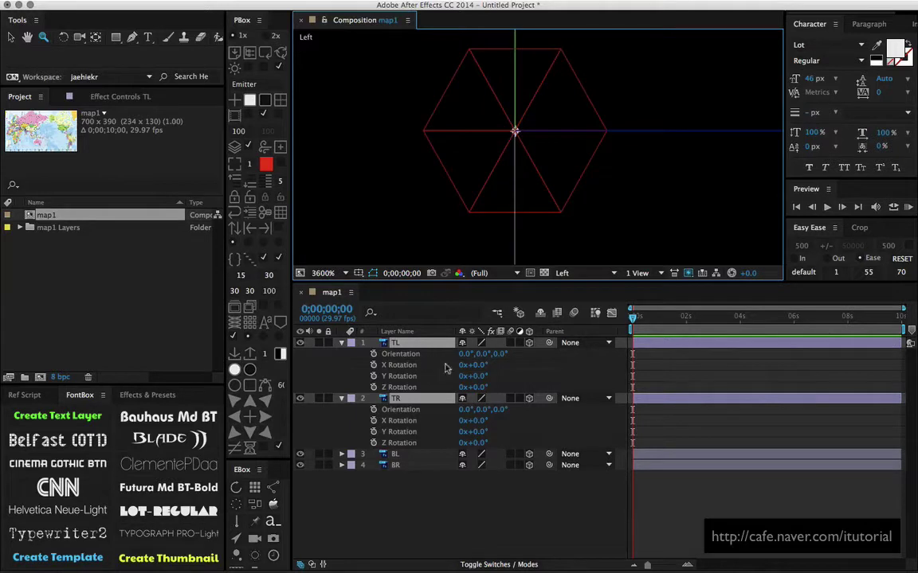
mouse_move(482, 367)
left_mouse_down()
mouse_move(583, 353)
mouse_move(567, 353)
left_mouse_up()
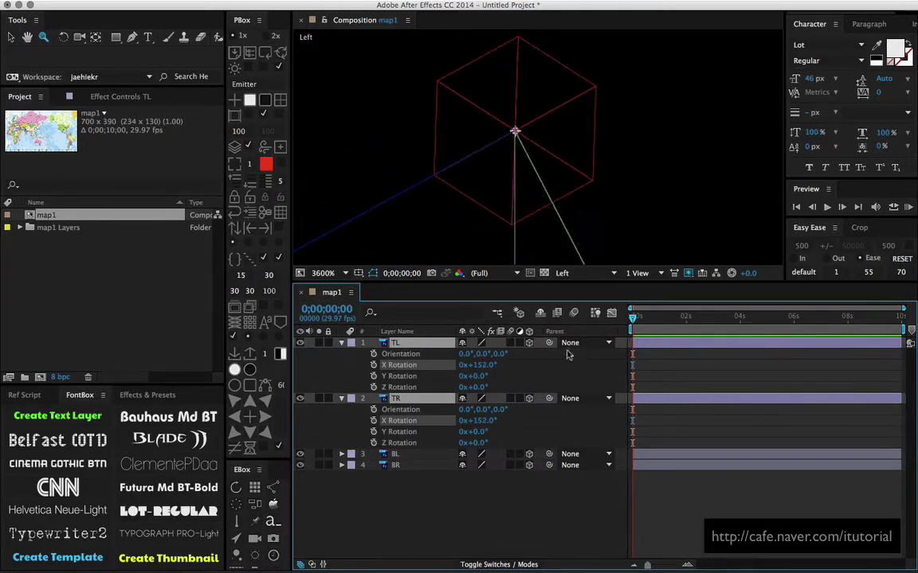
left_click(513, 130)
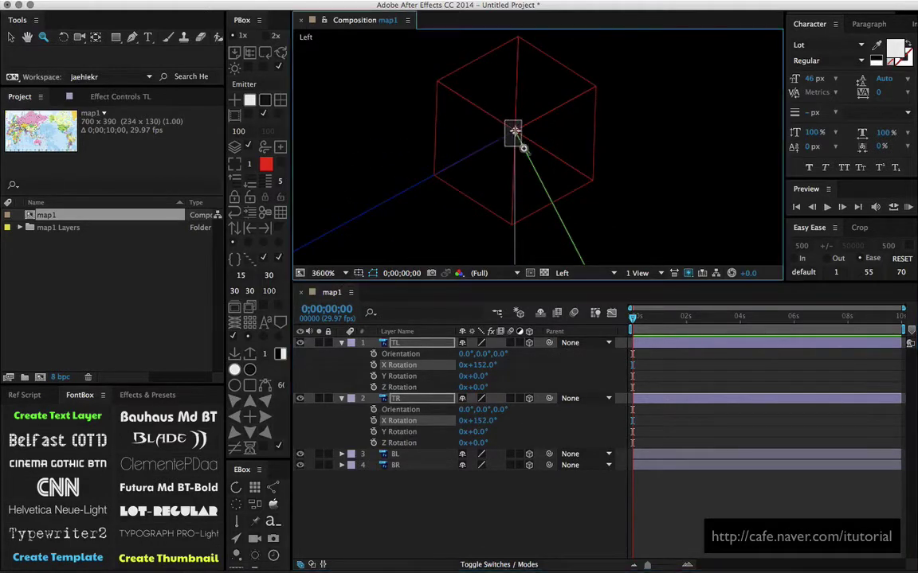
left_click(517, 136)
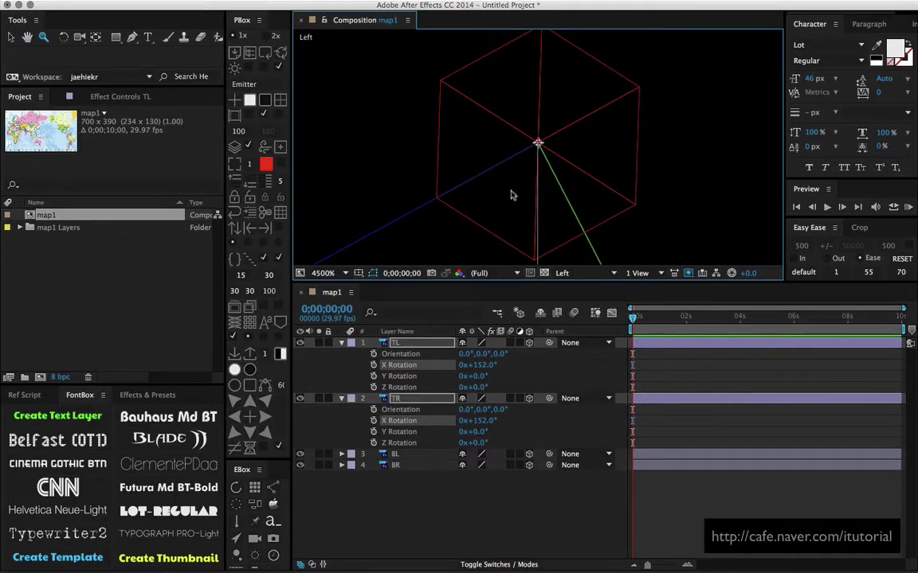
key("ctrl+z")
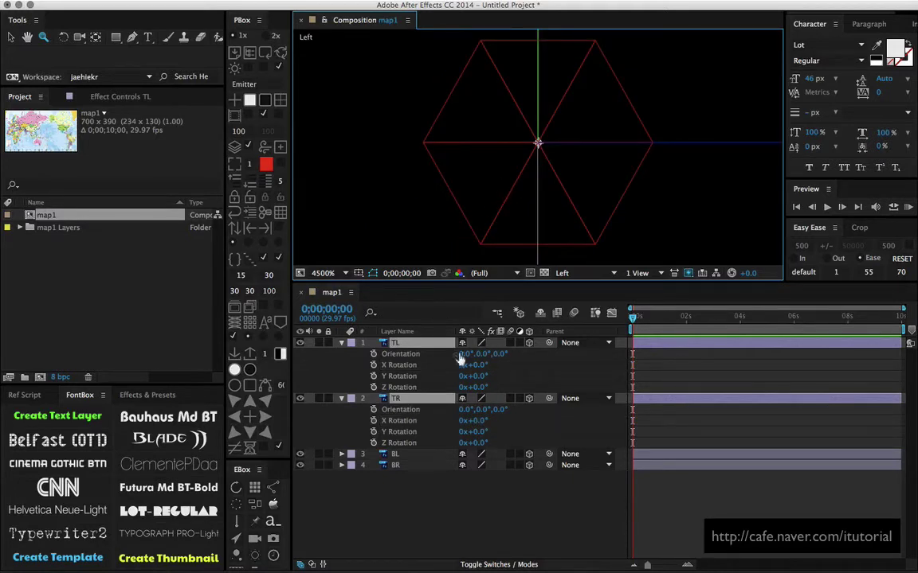
- Collapse TL and TR rotation properties, then show both layers' Anchor Point
left_click(343, 351)
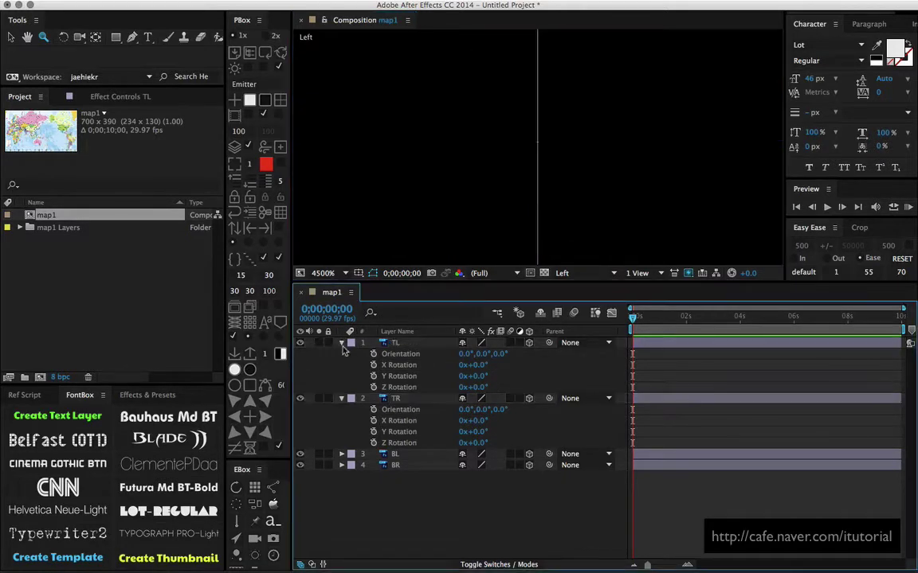
left_click(343, 343)
left_click(342, 354)
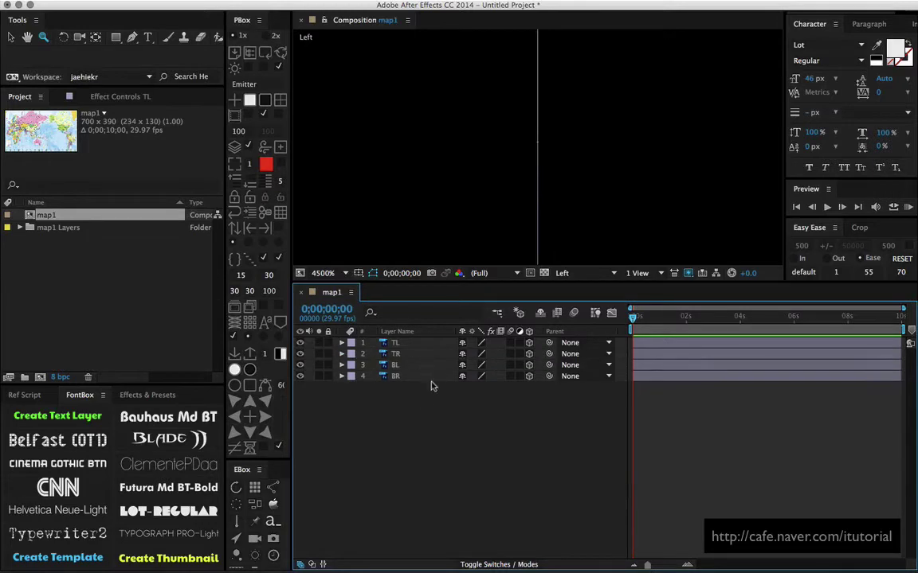
left_click(404, 345)
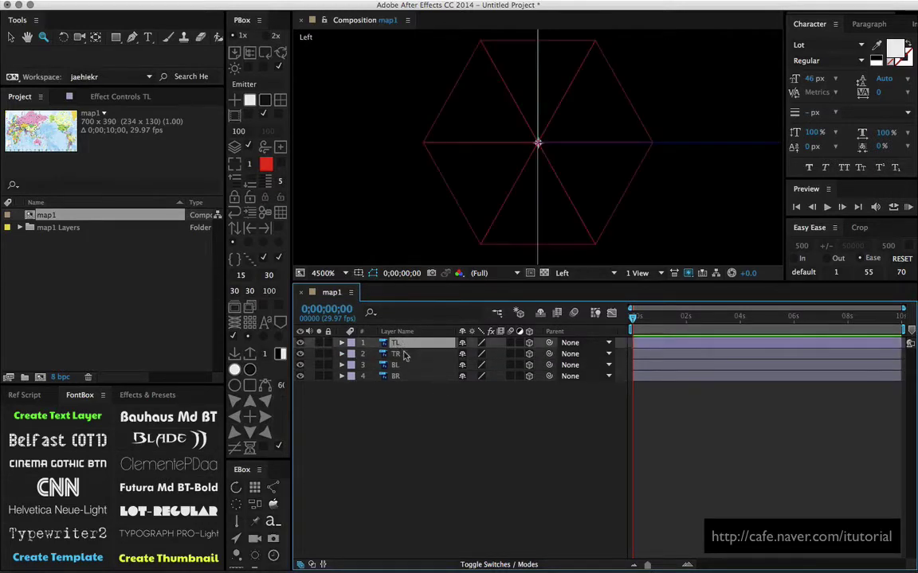
left_click(403, 355, "shift")
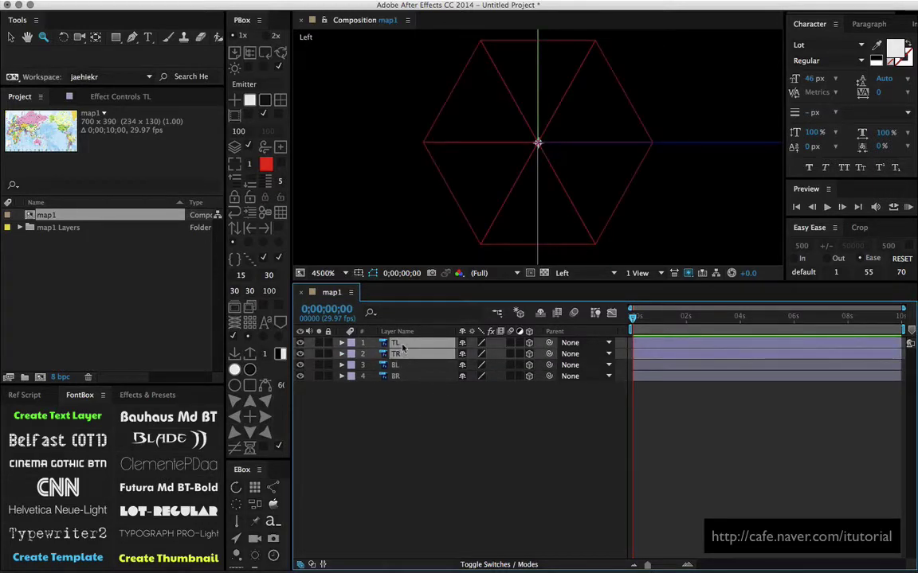
key("a")
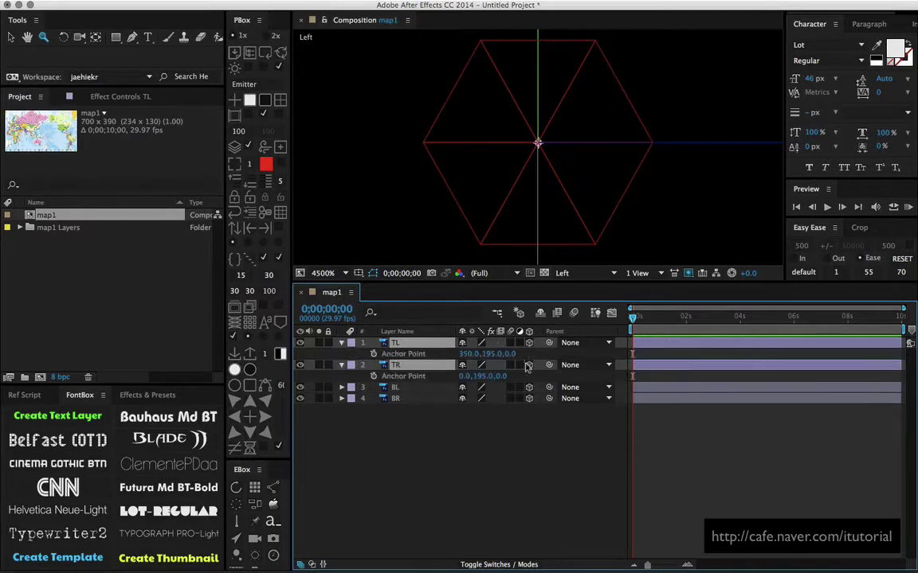
- Set the anchor Z of TL and TR to -0.5 (350,195,-0.5 and 0,195,-0.5)
left_click(501, 423)
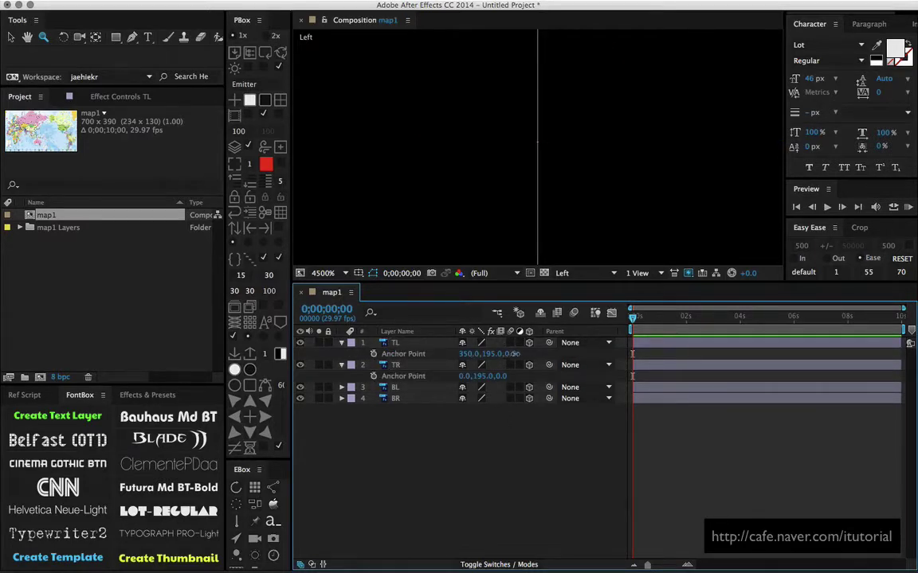
left_click(403, 354)
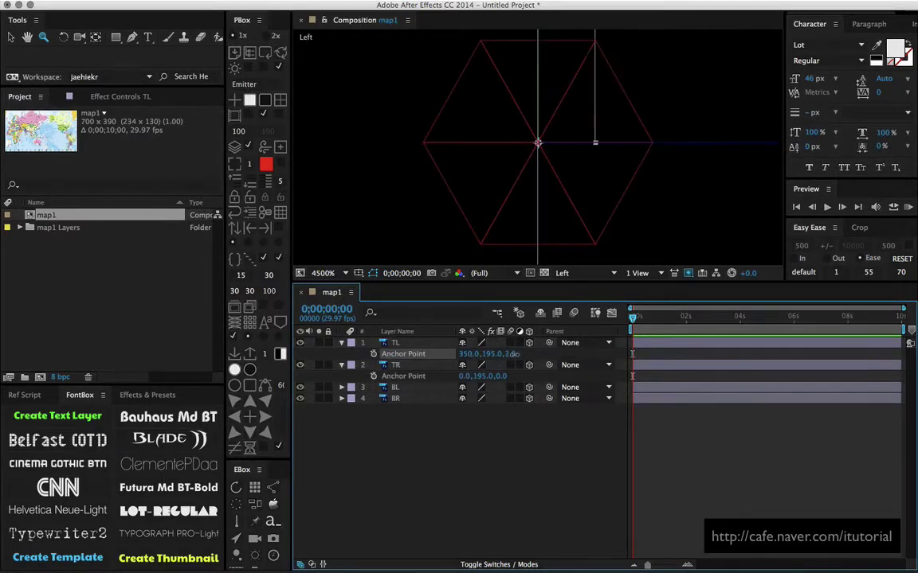
left_click_drag(512, 353, 515, 362)
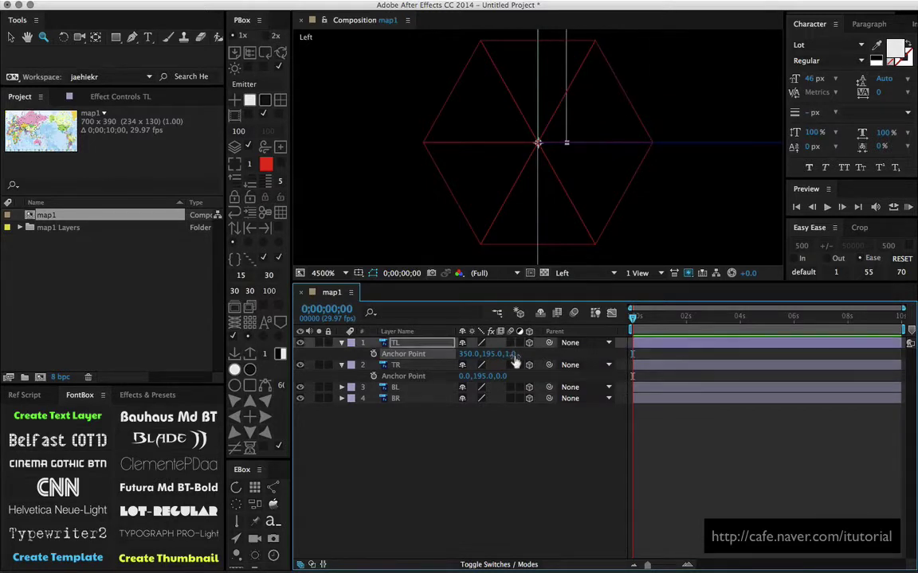
left_click(512, 354)
type("0.5")
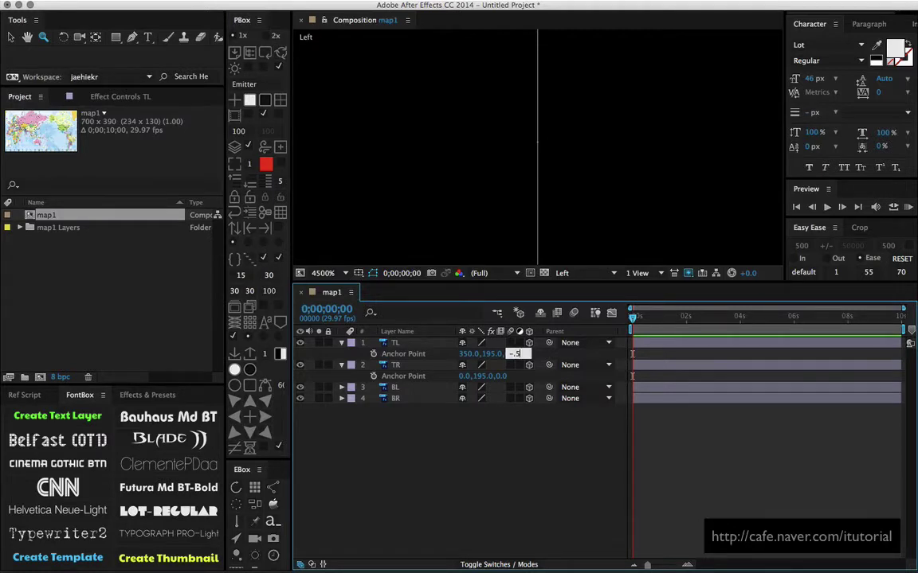
key("Return")
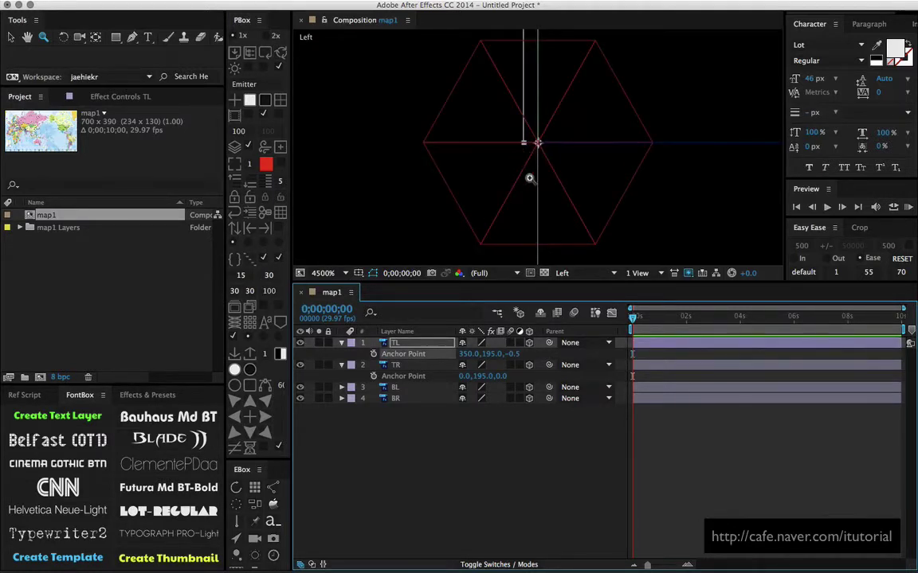
left_click(500, 376)
key("Return")
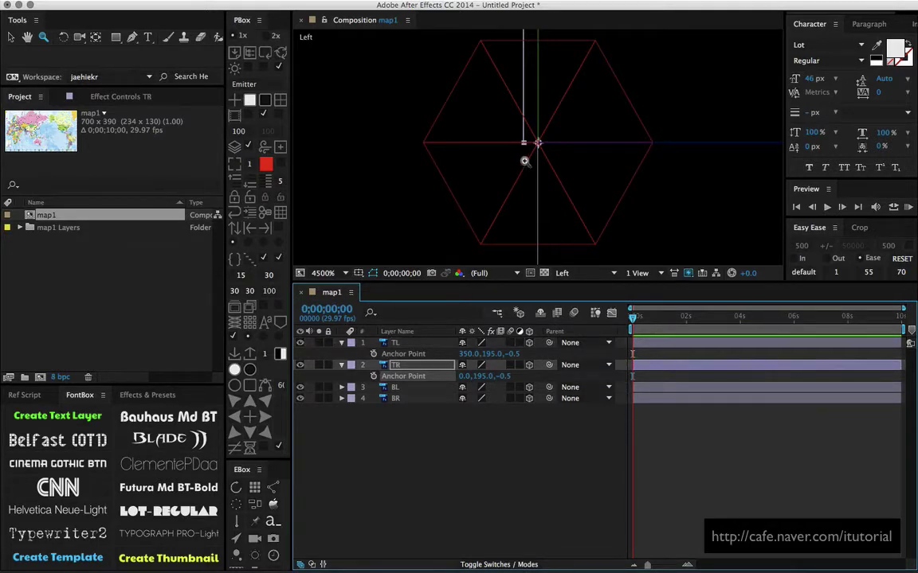
double_click(410, 353)
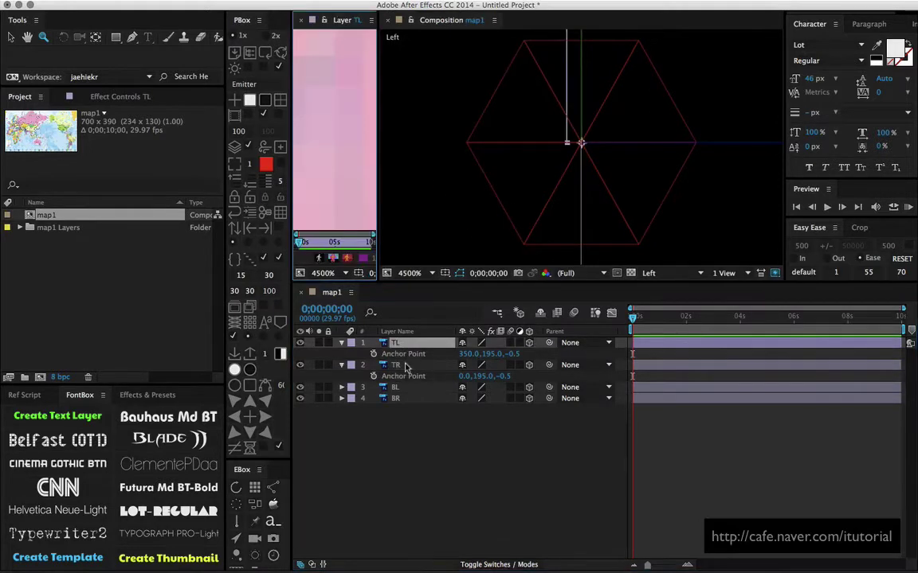
- Trial-fold TL and TR past 180° on X Rotation, then return them flat
left_click(302, 20)
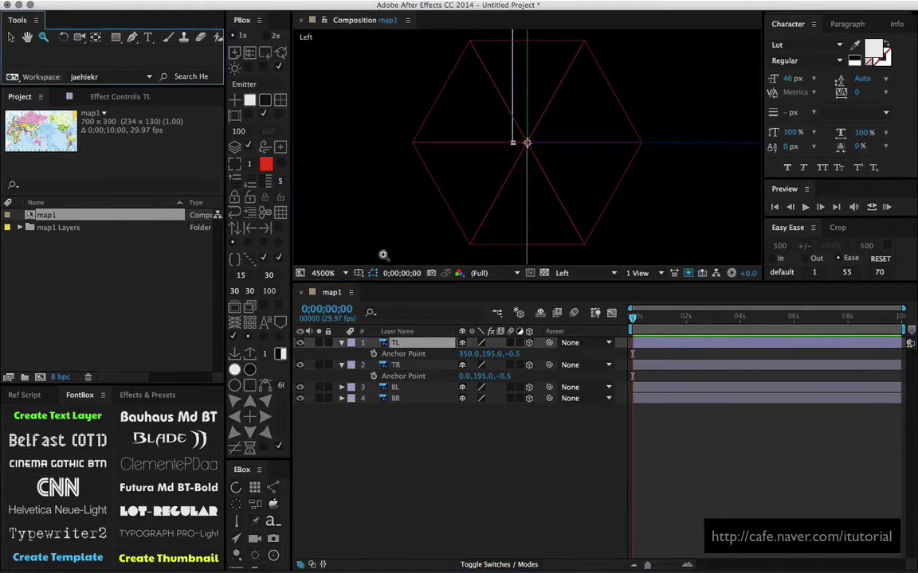
left_click(407, 365, "shift")
key("r")
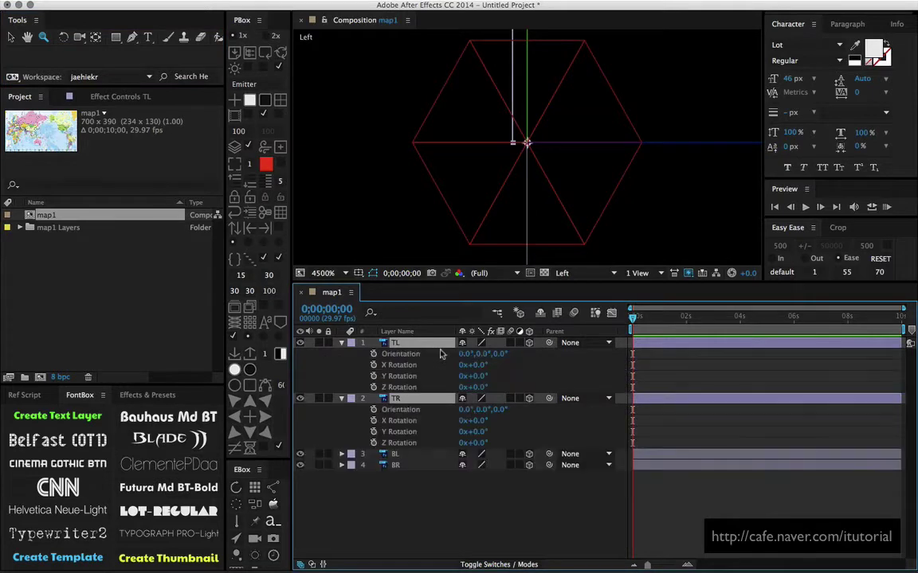
left_click_drag(482, 365, 603, 370)
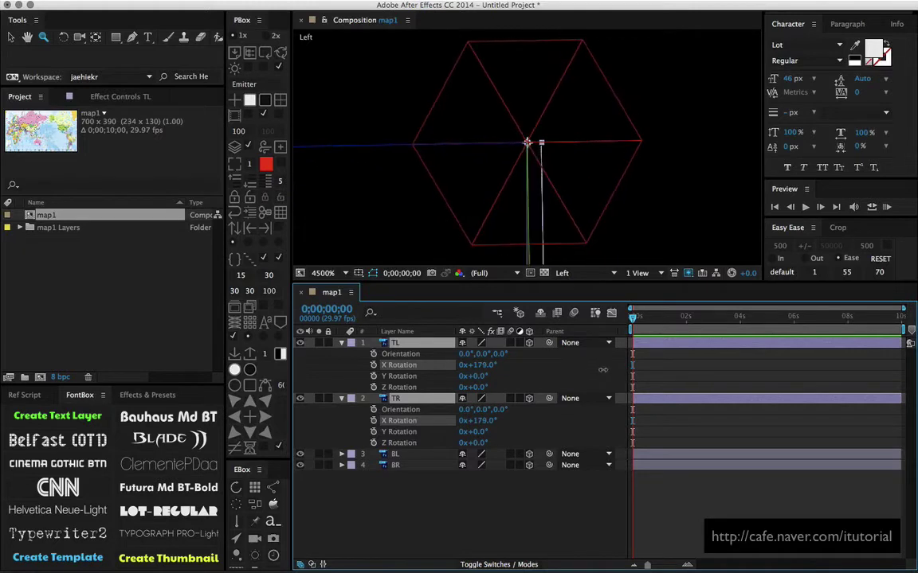
left_click_drag(603, 370, 605, 370)
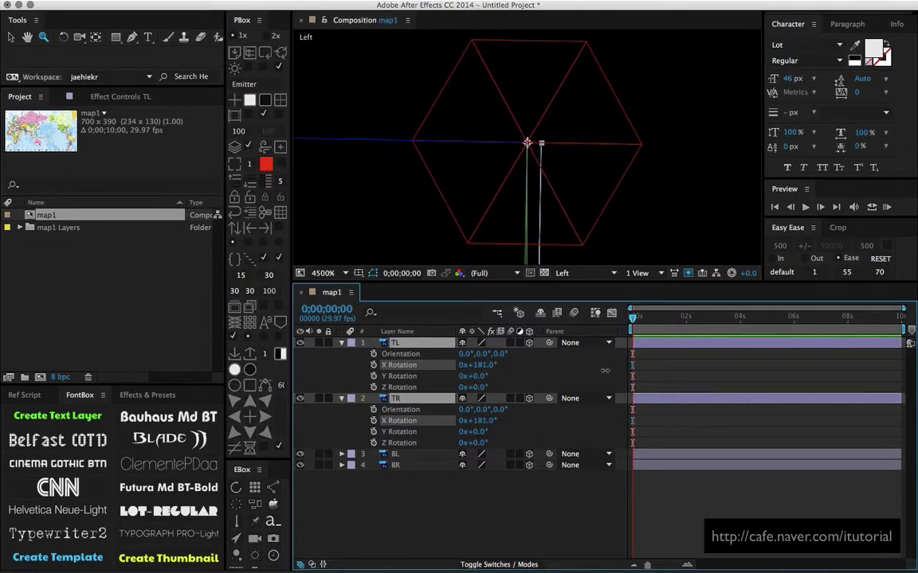
mouse_move(604, 370)
left_mouse_down()
mouse_move(478, 360)
mouse_move(500, 366)
left_mouse_up()
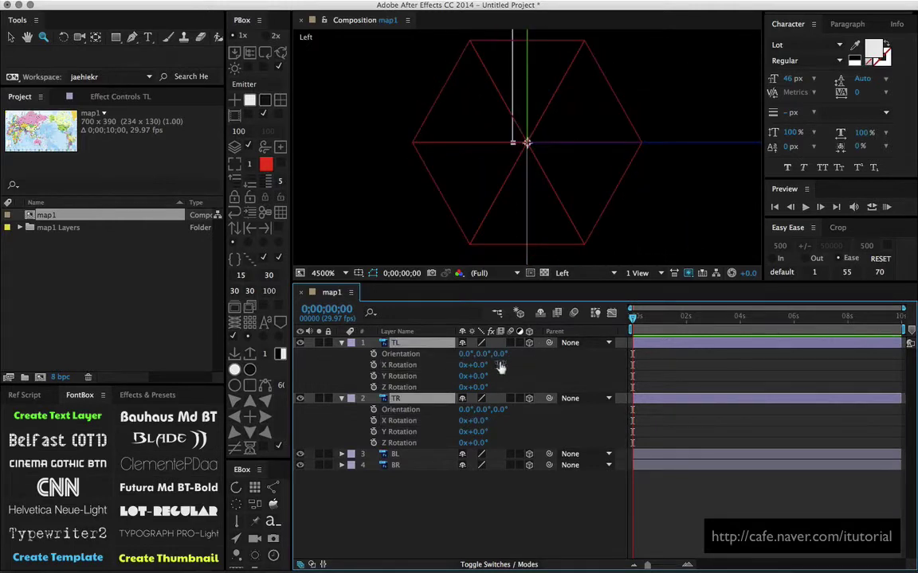
- Collapse TL and TR and switch the 3D view to Active Camera
left_click(342, 343)
left_click(594, 273)
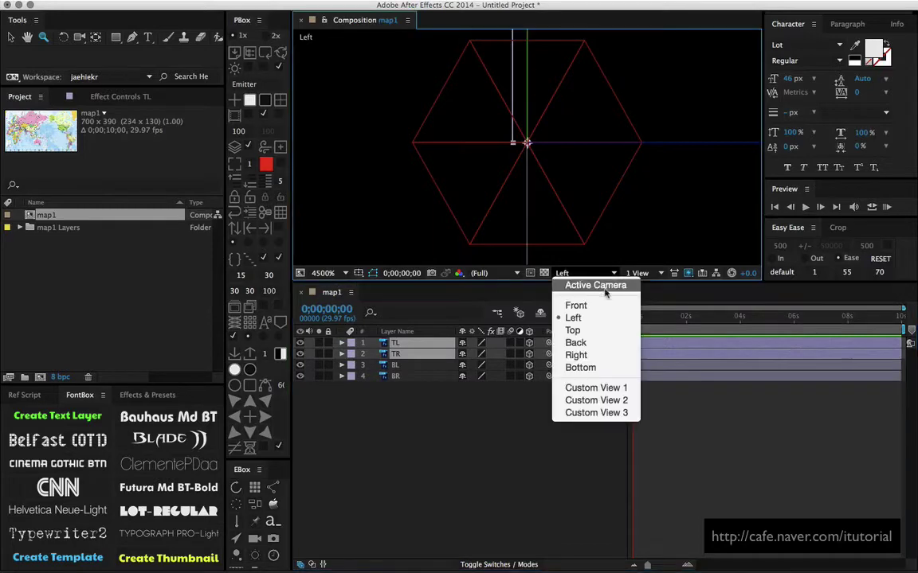
left_click(604, 289)
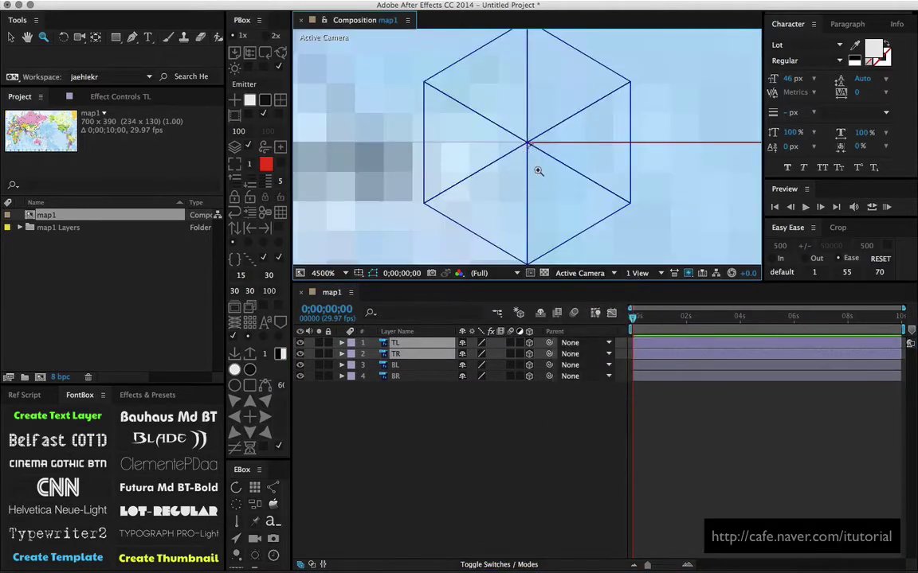
- Set viewer magnification to Fit up to 100% and deselect TL and TR
left_click(323, 274)
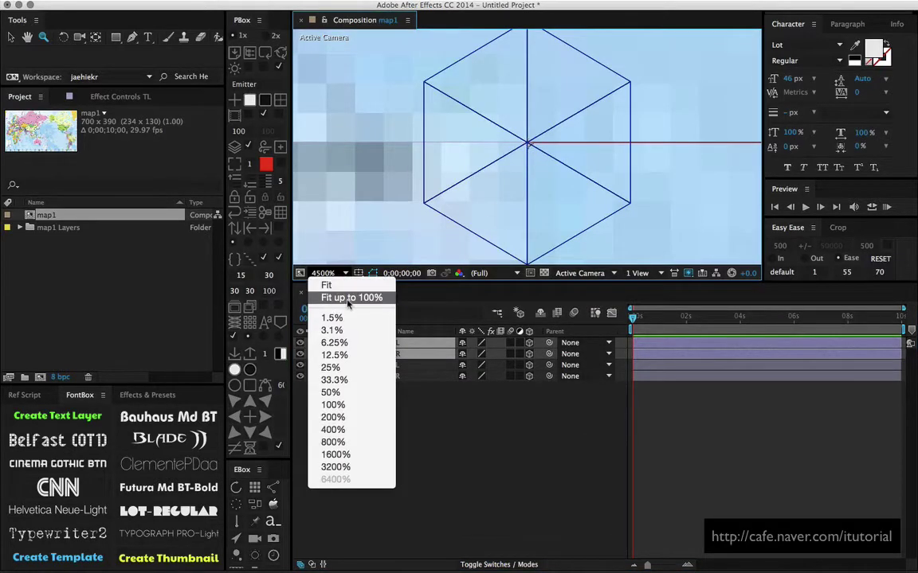
left_click(348, 299)
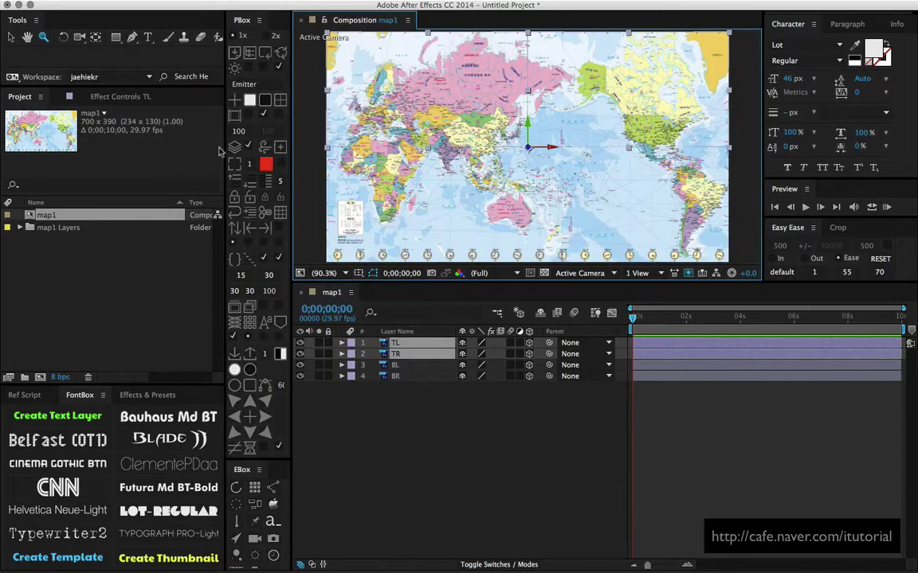
left_click(11, 36)
left_click(458, 395)
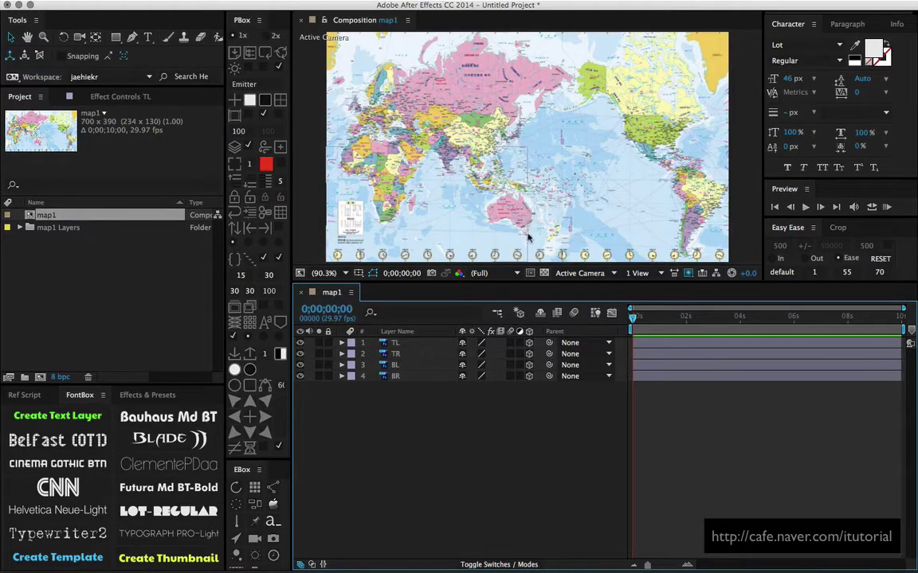
- Set all four quadrant layers to Alpha Add blending mode
key("ctrl+a")
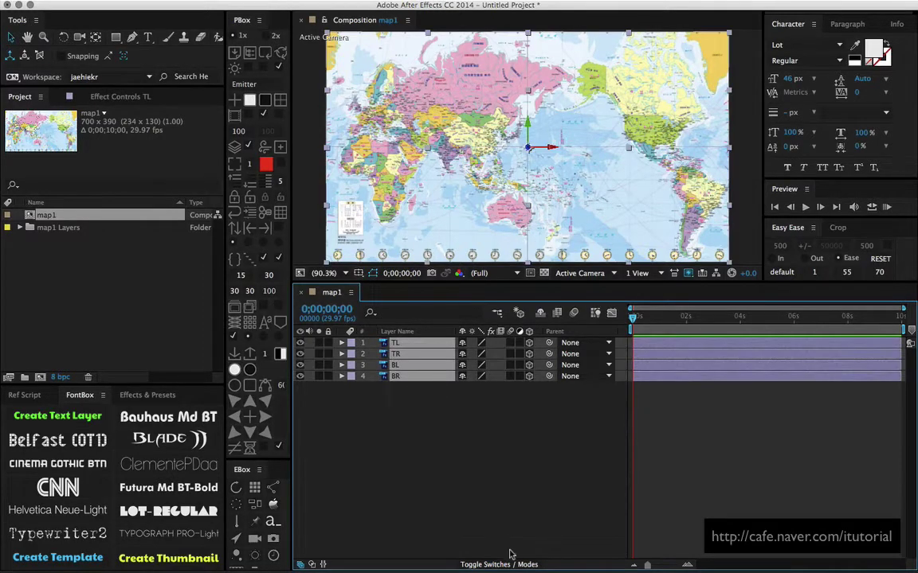
left_click(510, 555)
left_click(478, 343)
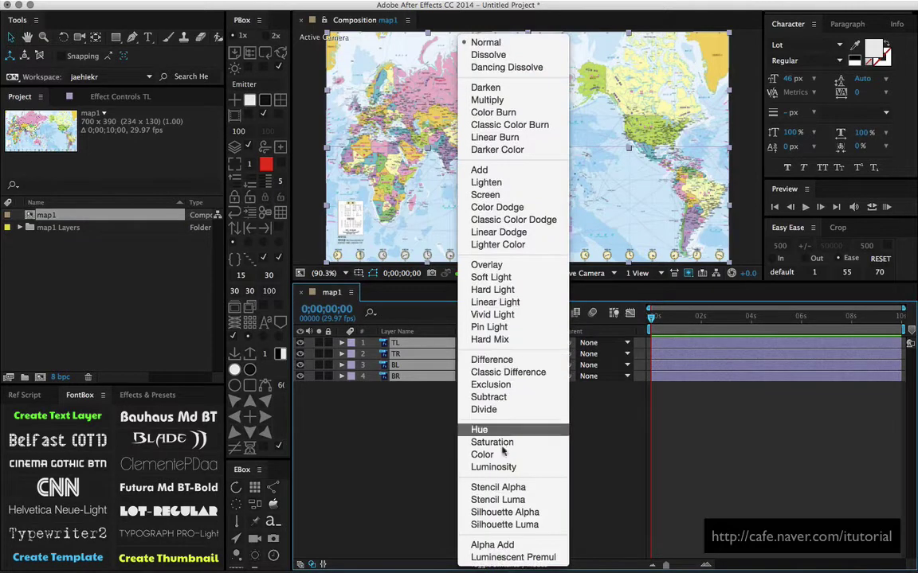
left_click(503, 547)
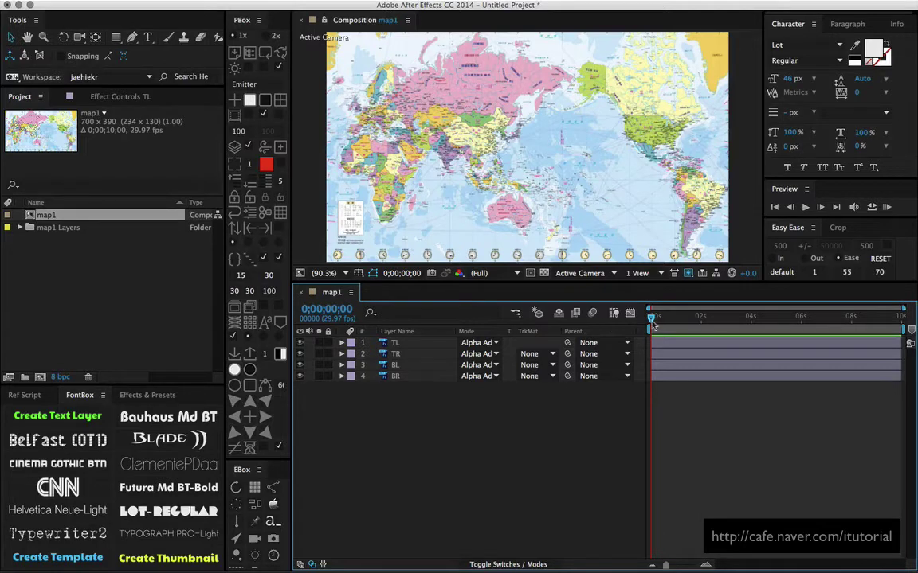
left_click_drag(653, 320, 773, 318)
- Show TL and TR rotation properties and scrub time back toward 2 seconds
left_click(406, 344)
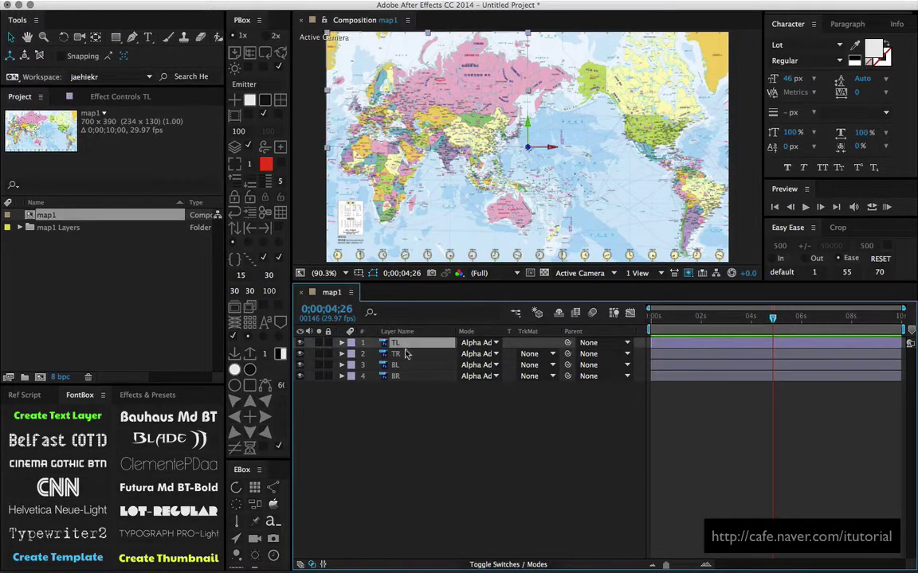
left_click(405, 354, "shift")
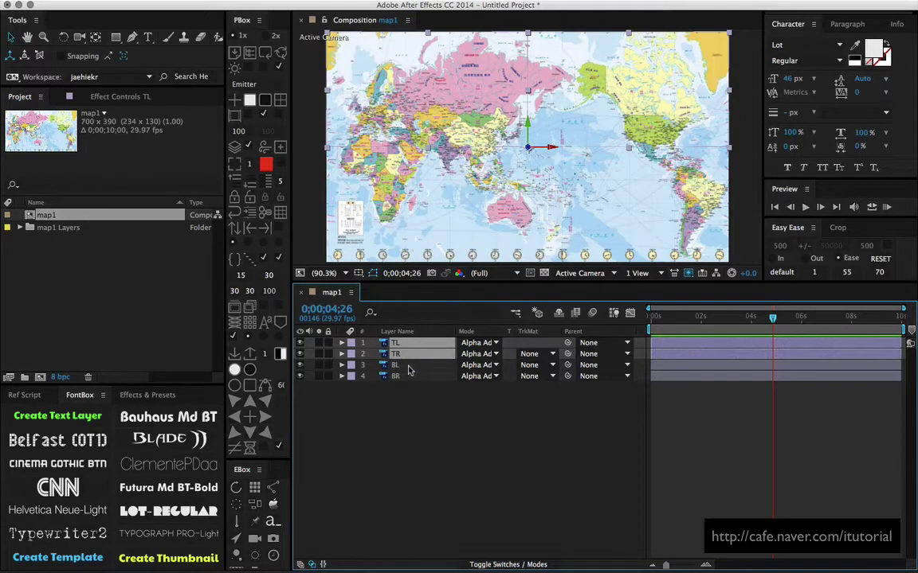
key("r")
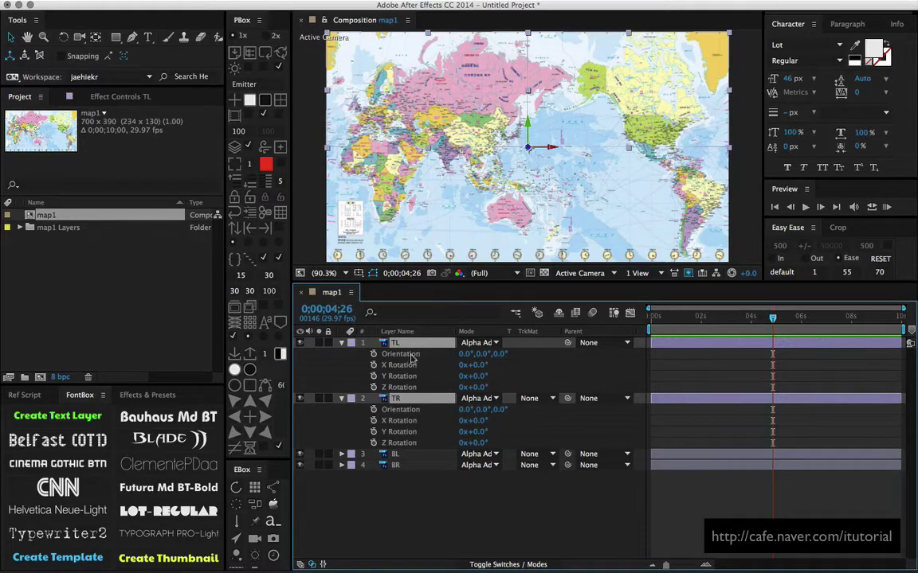
left_click(398, 456)
left_click(399, 466, "shift")
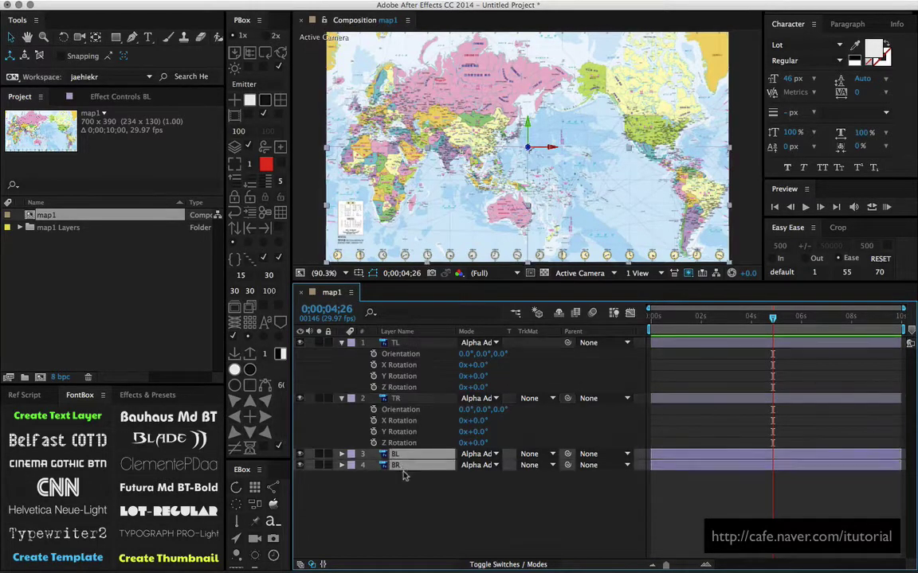
left_click_drag(760, 320, 705, 317)
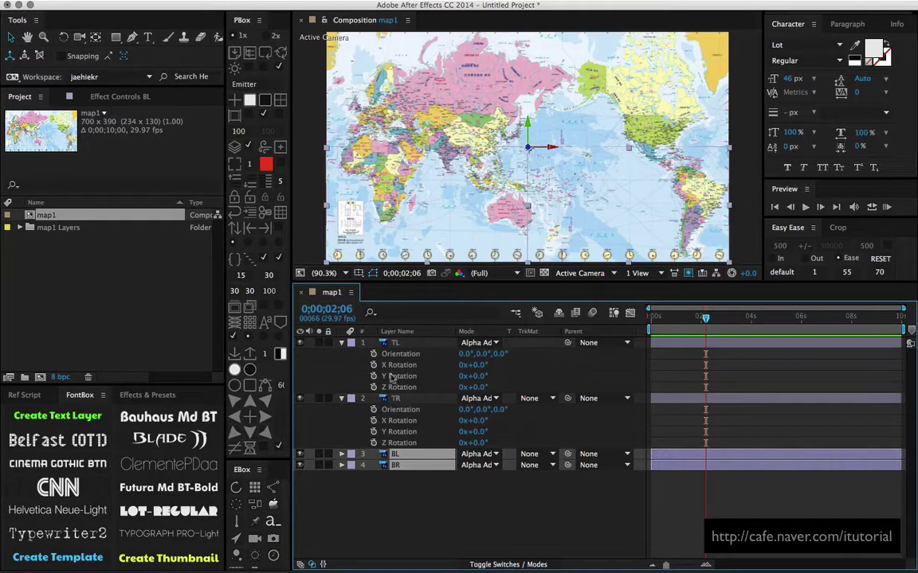
- Set the current time to exactly 0;00;02;00 and reveal TL and TR rotation properties
left_click(342, 343)
left_click(341, 353)
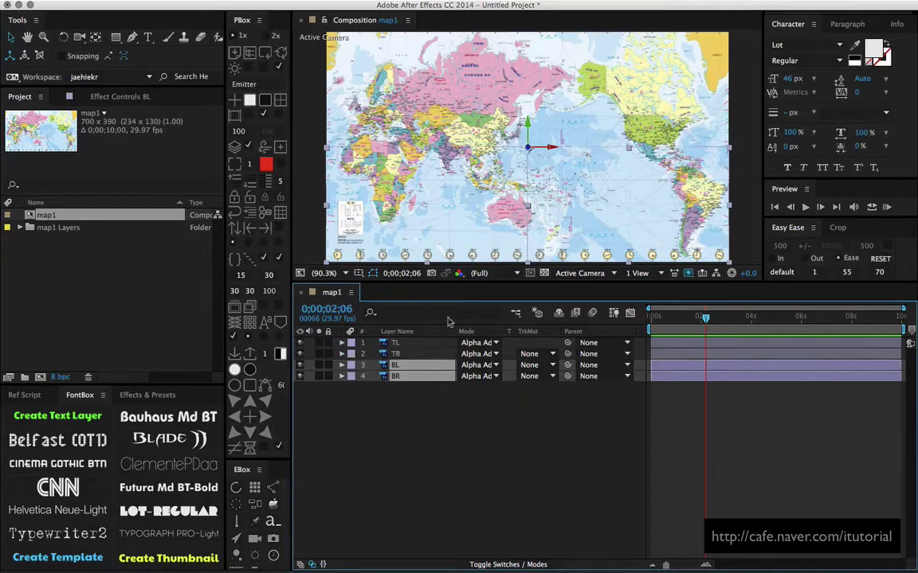
left_click(431, 418)
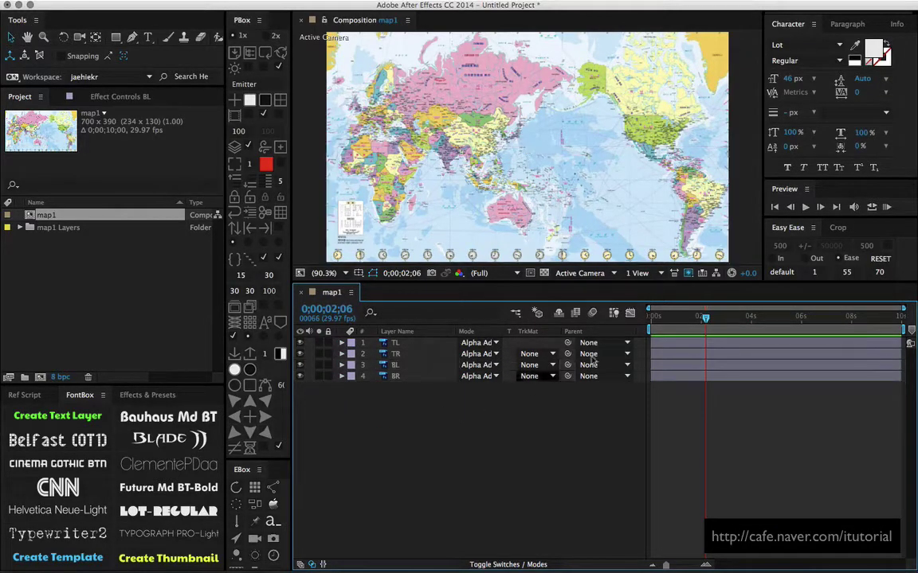
left_click(702, 319)
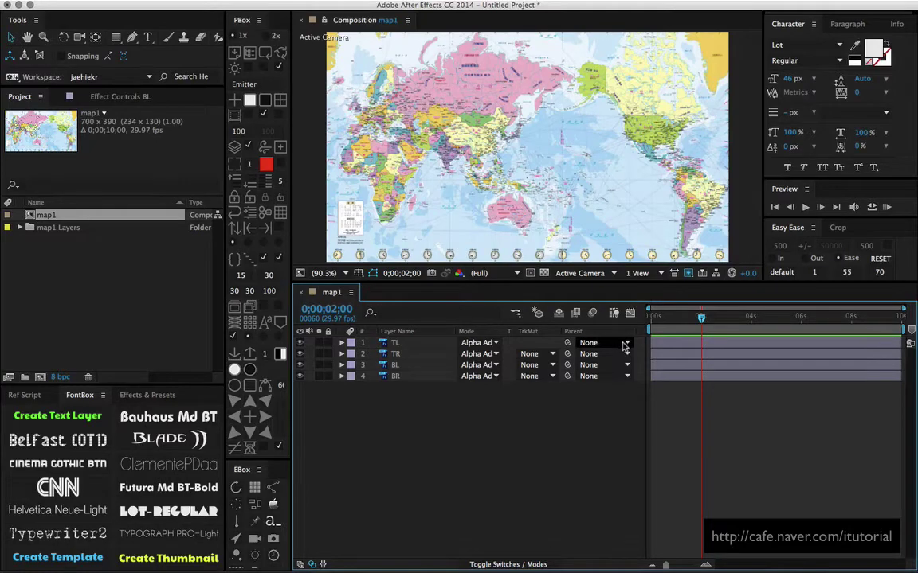
left_click(406, 343)
left_click(406, 354, "shift")
key("r")
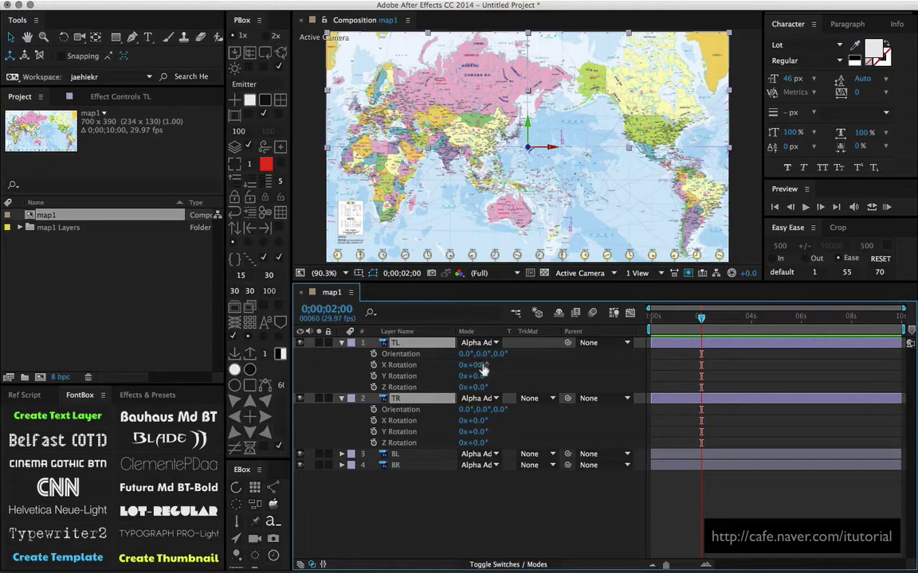
- Keyframe TL and TR X Rotation from 0° at 2 s to 180° at 3 s
left_click(408, 365)
left_click(408, 420, "shift")
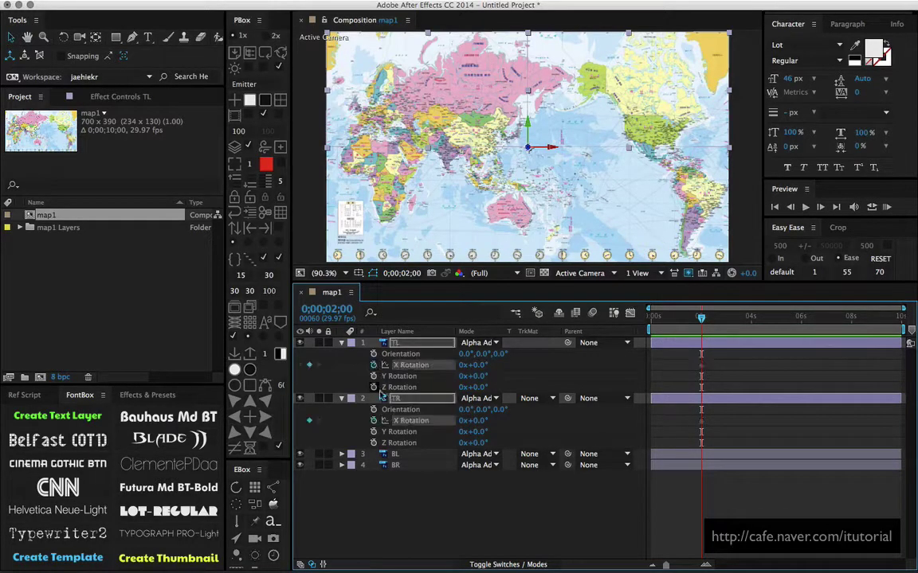
left_click(374, 420)
key("shift+Page_Down")
key("shift+Page_Down")
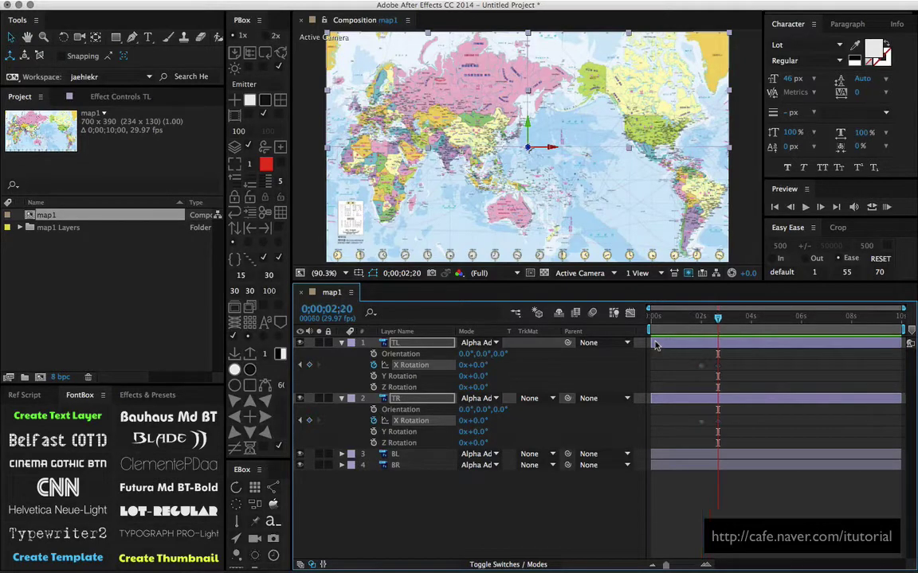
key("shift+Page_Down")
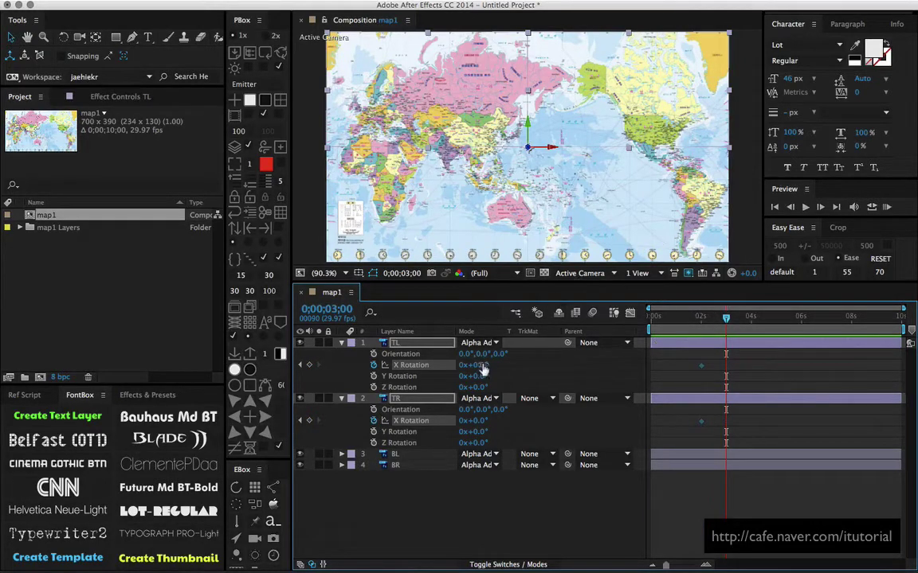
left_click_drag(482, 369, 485, 371)
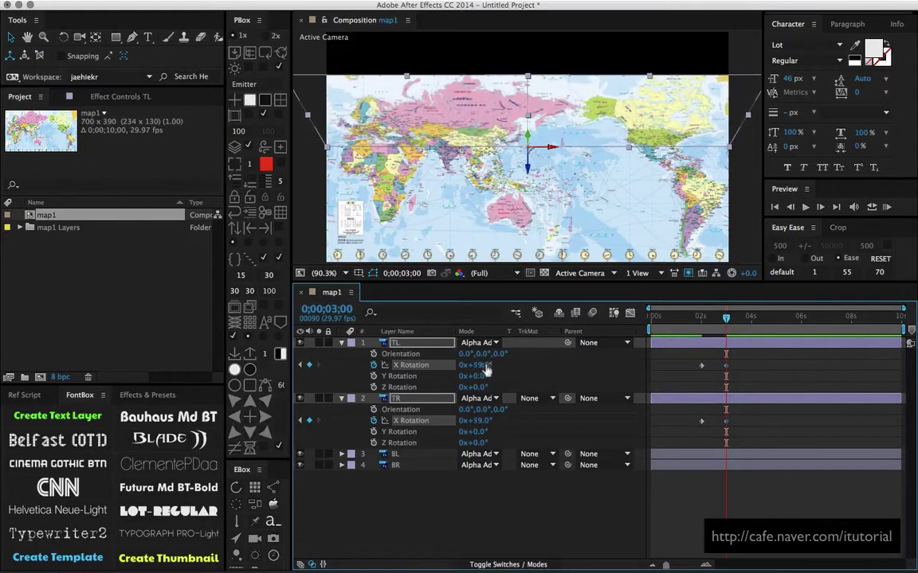
left_click(484, 367)
type("180")
key("Return")
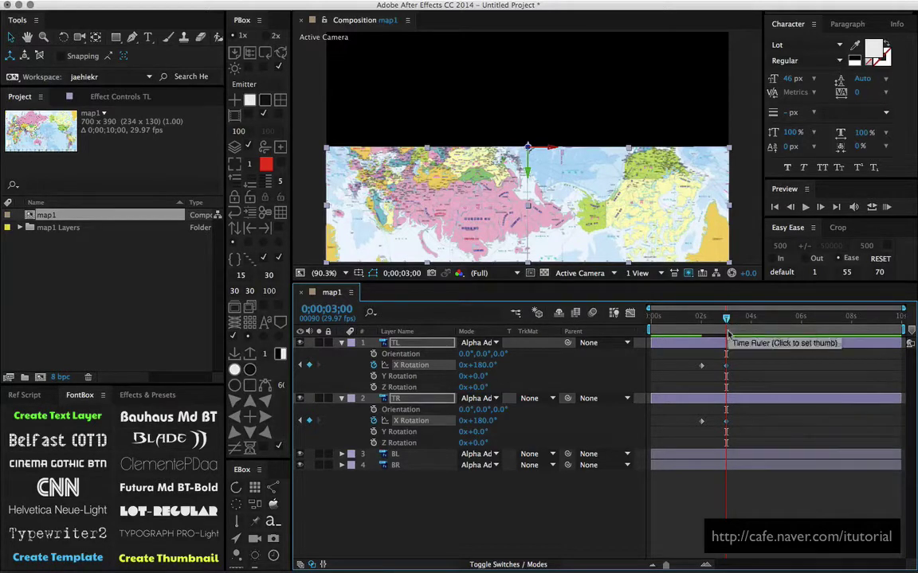
left_click(414, 488)
left_click(407, 344)
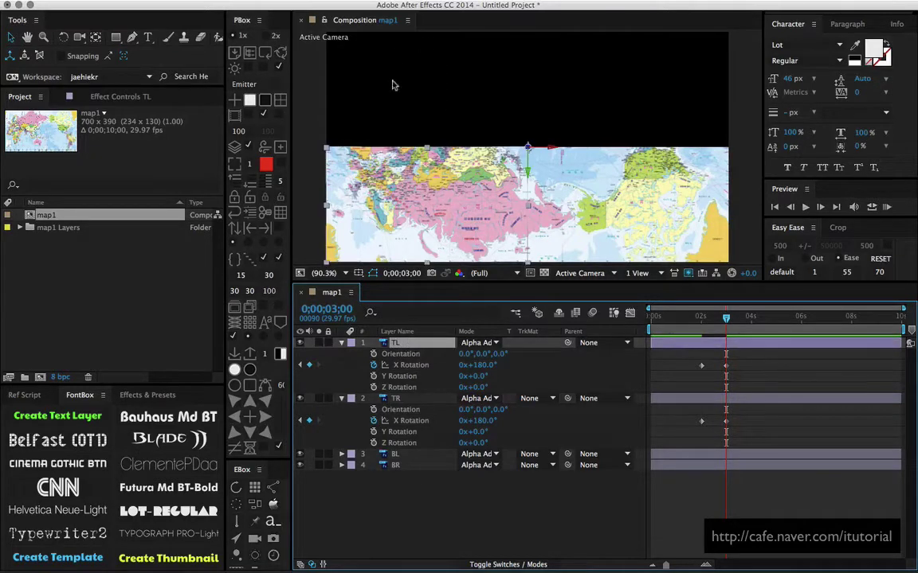
- Start Y Rotation keyframes on TL and BL at 3 s, setting TL to 180° at 4 s
left_click(397, 457)
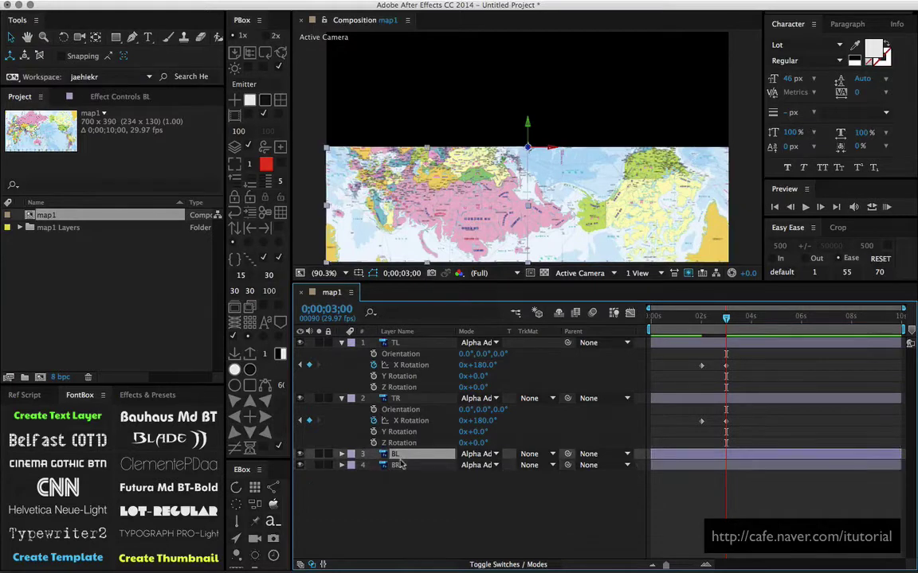
key("r")
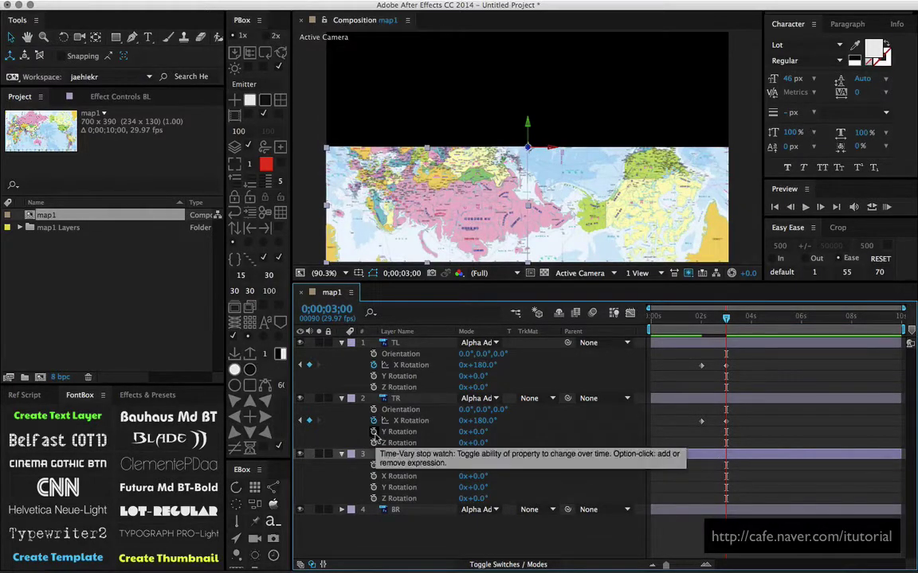
left_click(408, 376)
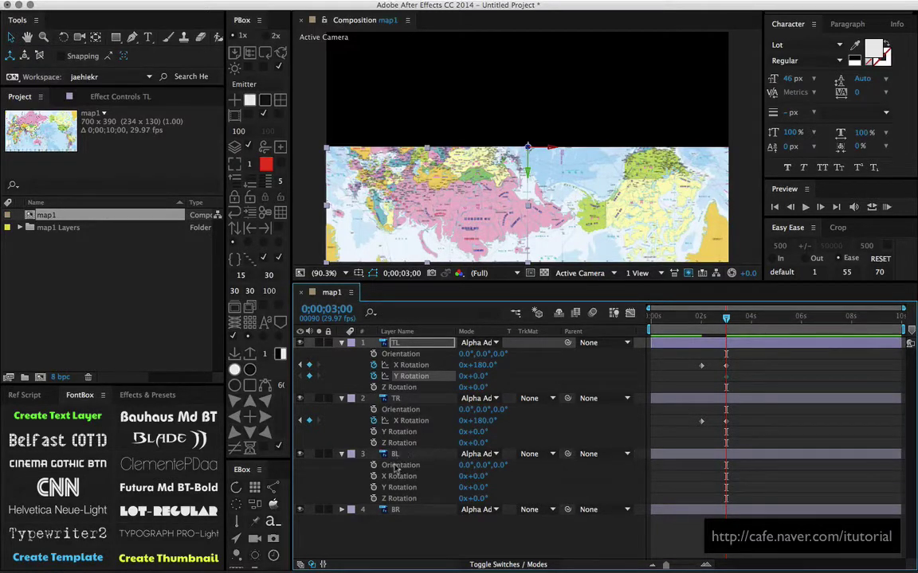
left_click(374, 488)
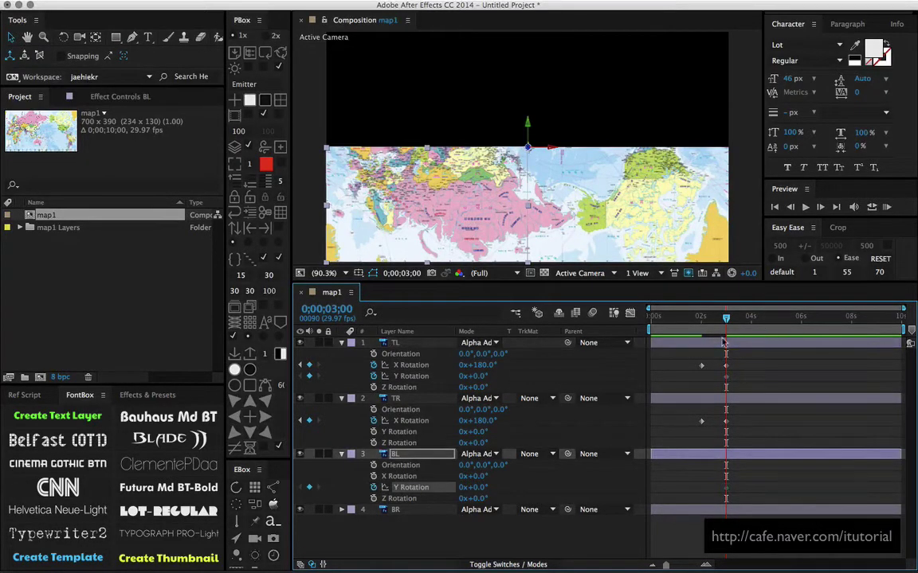
key("shift+Page_Down")
key("shift+Page_Down")
key("shift+Page_Down")
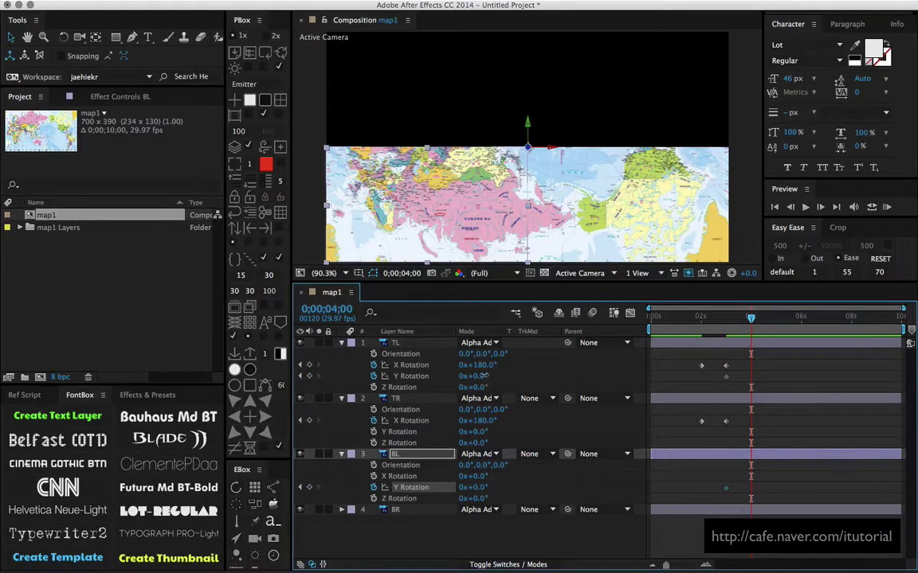
left_click_drag(481, 376, 500, 395)
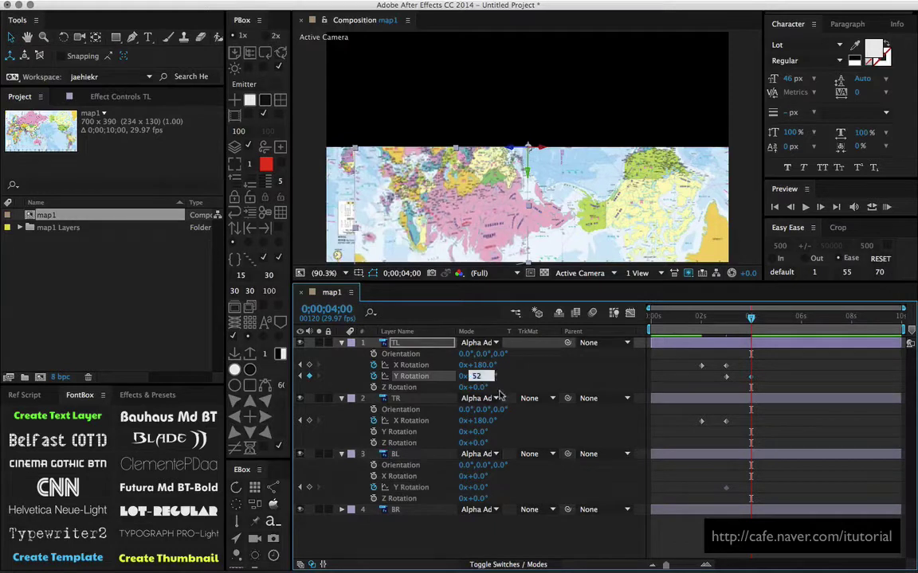
type("180")
key("Return")
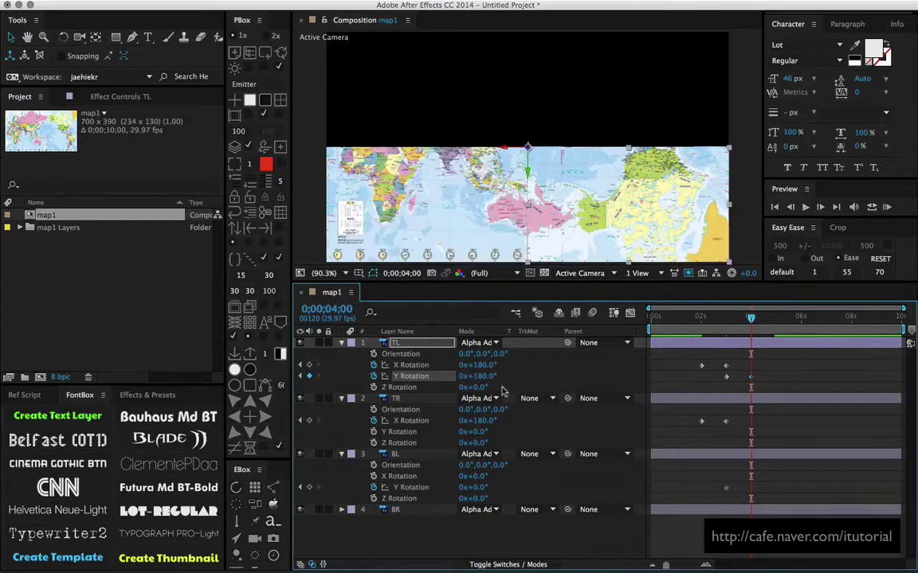
- Set BL's Y Rotation to -180° at 4 s and scrub back to check the fold
left_click_drag(478, 488, 435, 487)
left_click(479, 487)
type("-180")
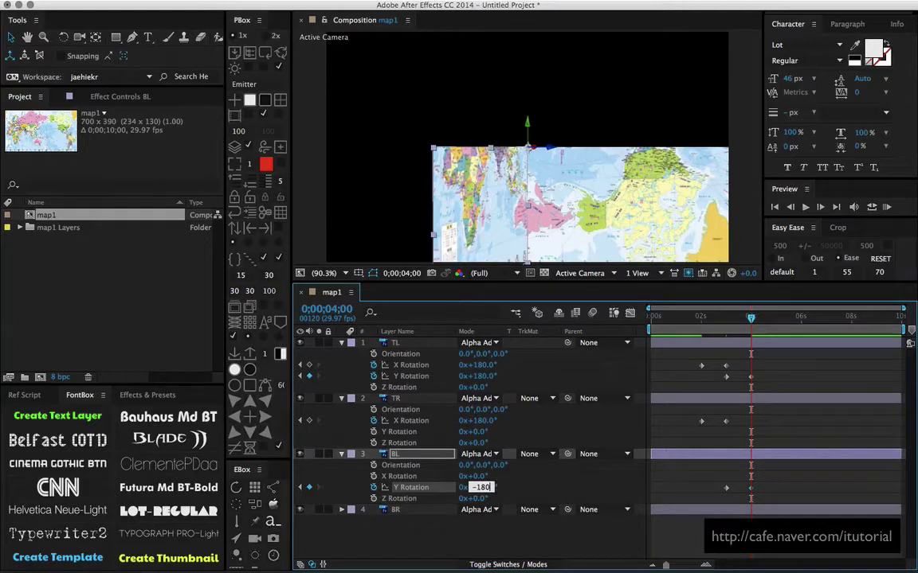
key("Return")
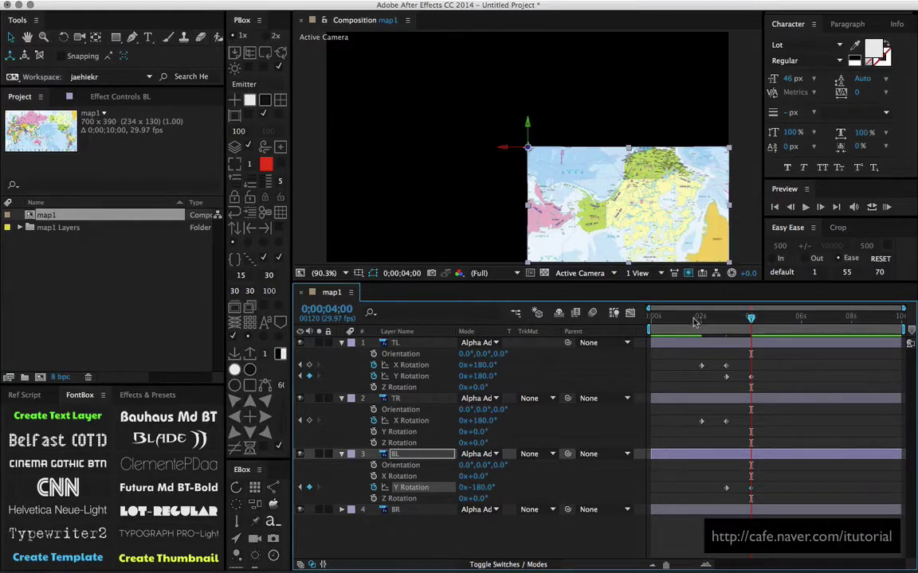
mouse_move(693, 321)
left_mouse_down()
mouse_move(809, 319)
mouse_move(702, 322)
left_mouse_up()
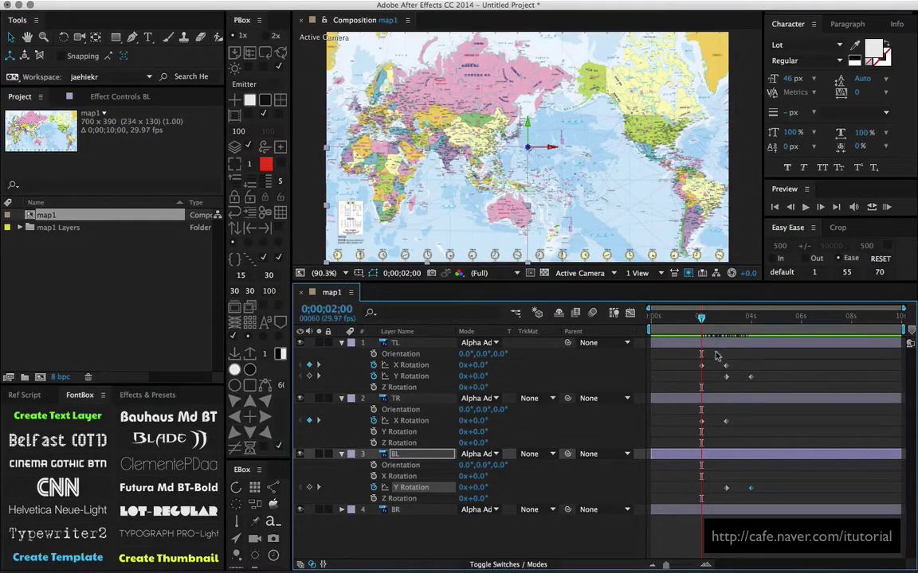
- Move the 3-second Y Rotation keyframes earlier and preview the partial fold
left_click_drag(716, 355, 769, 508)
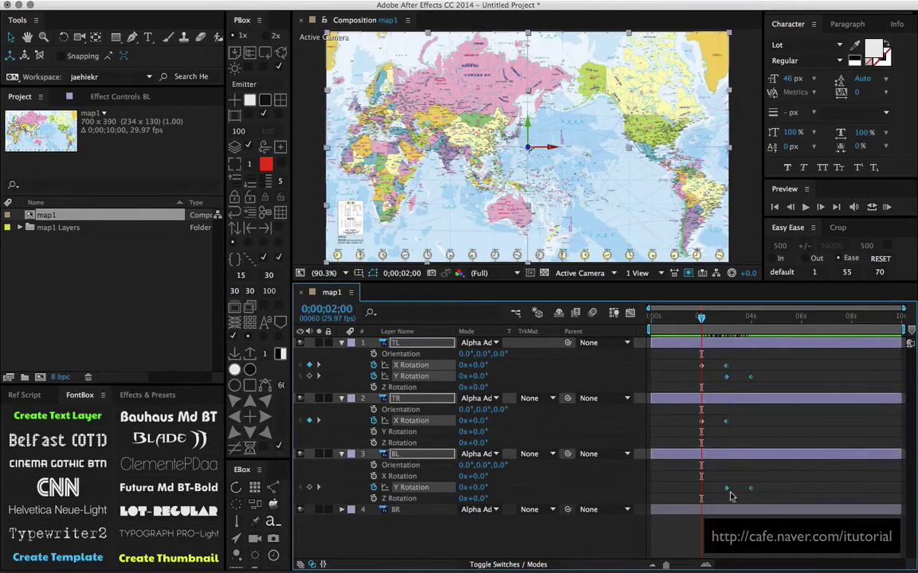
left_click(747, 486)
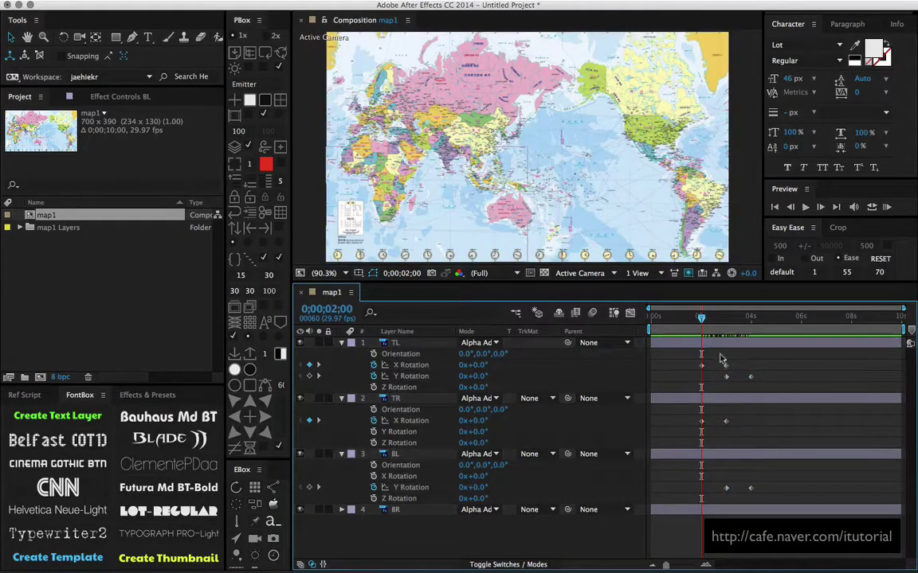
mouse_move(716, 350)
left_mouse_down()
mouse_move(727, 496)
mouse_move(681, 489)
left_mouse_up()
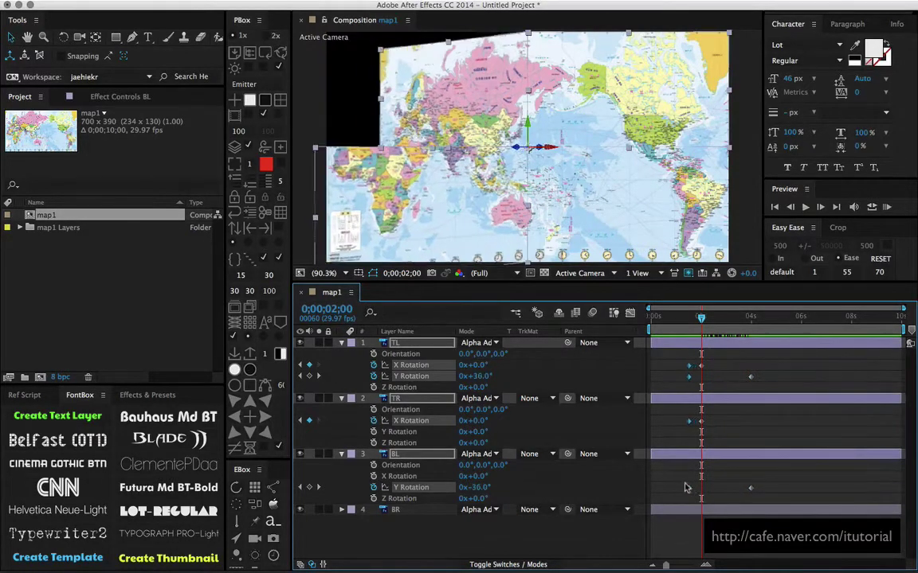
mouse_move(736, 362)
left_mouse_down()
mouse_move(763, 502)
mouse_move(662, 478)
left_mouse_up()
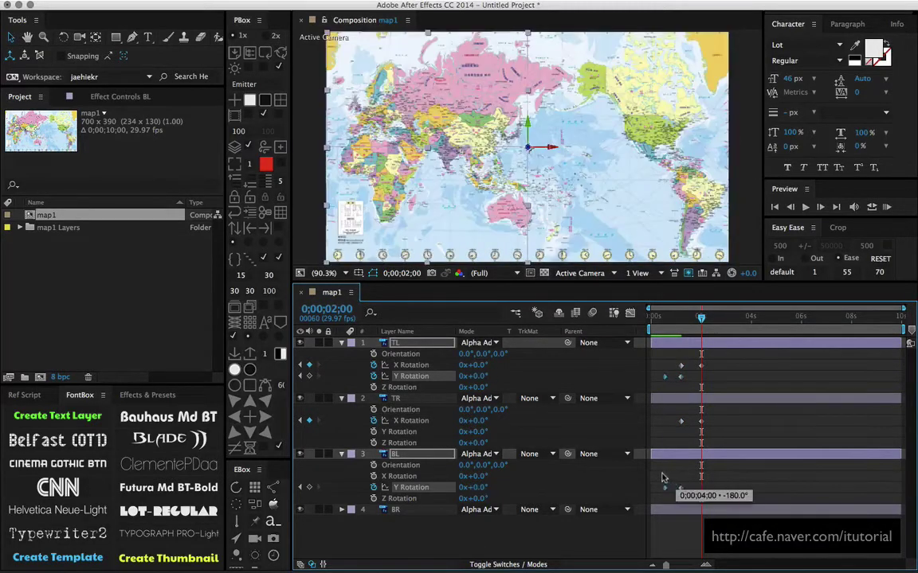
left_click_drag(662, 317, 701, 317)
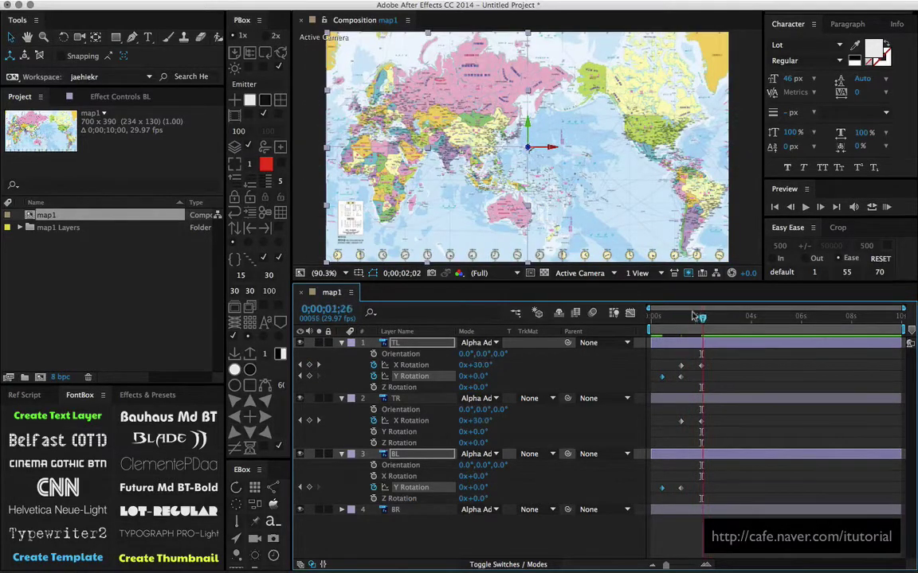
left_click_drag(701, 317, 666, 319)
- Shift the TL, TR and BL keyframes earlier and preview, ending at 2 seconds
mouse_move(673, 359)
left_mouse_down()
mouse_move(662, 498)
mouse_move(659, 489)
left_mouse_up()
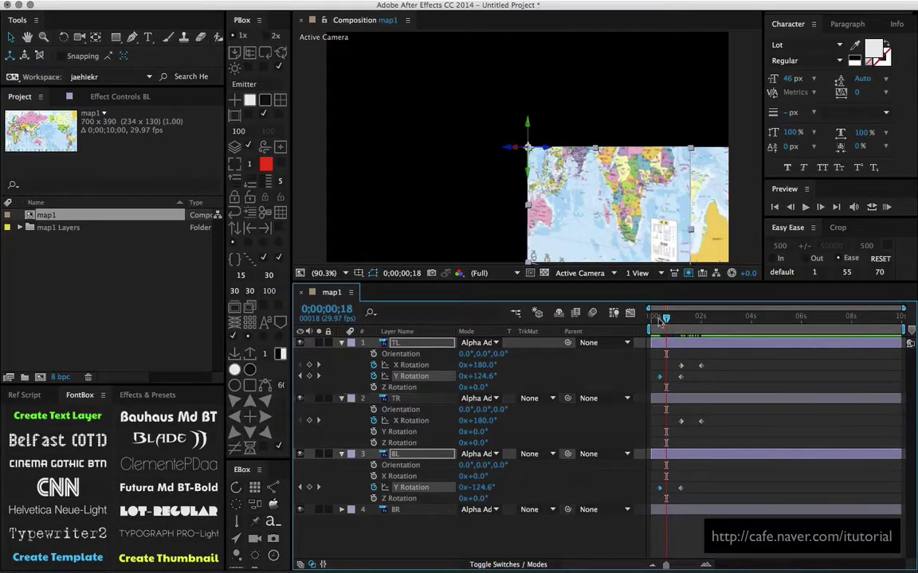
left_click_drag(660, 318, 688, 318)
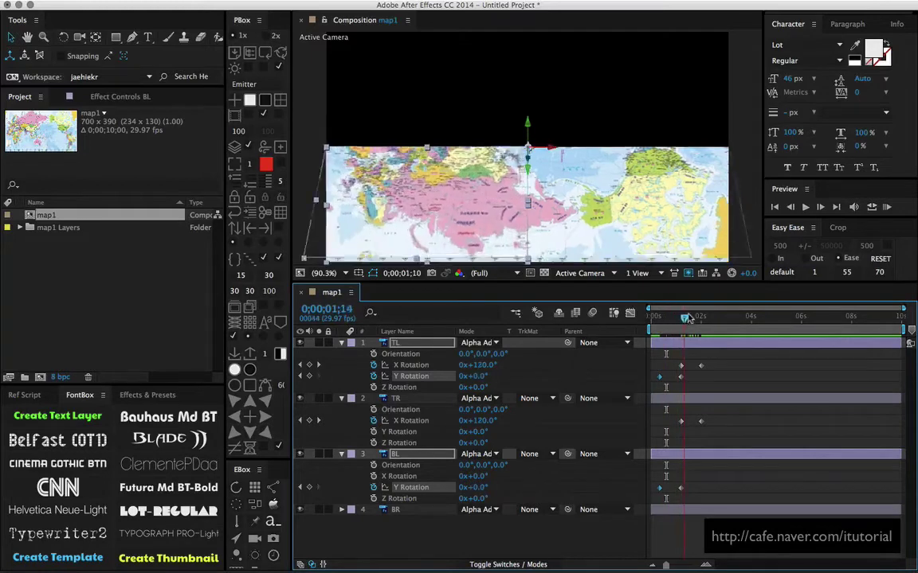
mouse_move(688, 318)
left_mouse_down()
mouse_move(654, 320)
mouse_move(711, 318)
mouse_move(661, 319)
mouse_move(705, 319)
mouse_move(690, 320)
left_mouse_up()
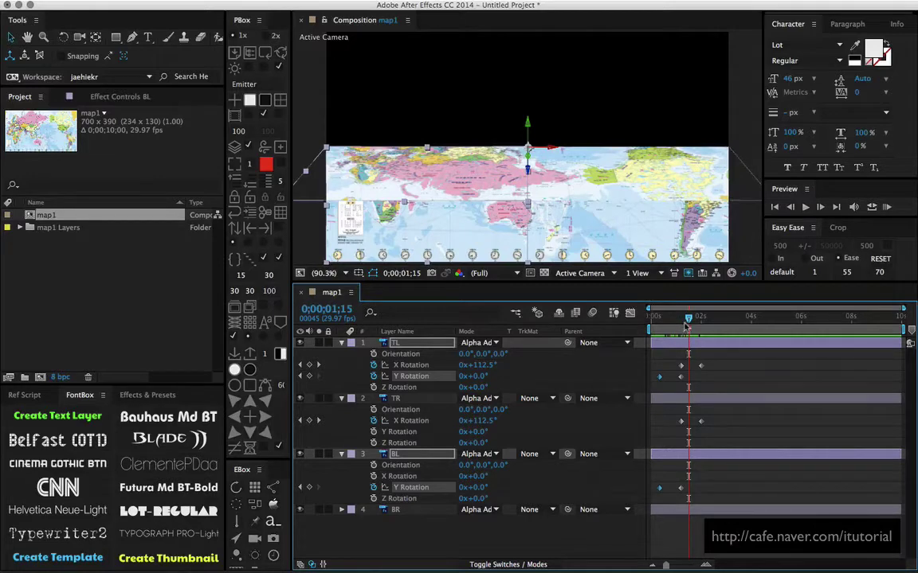
left_click_drag(686, 325, 710, 317)
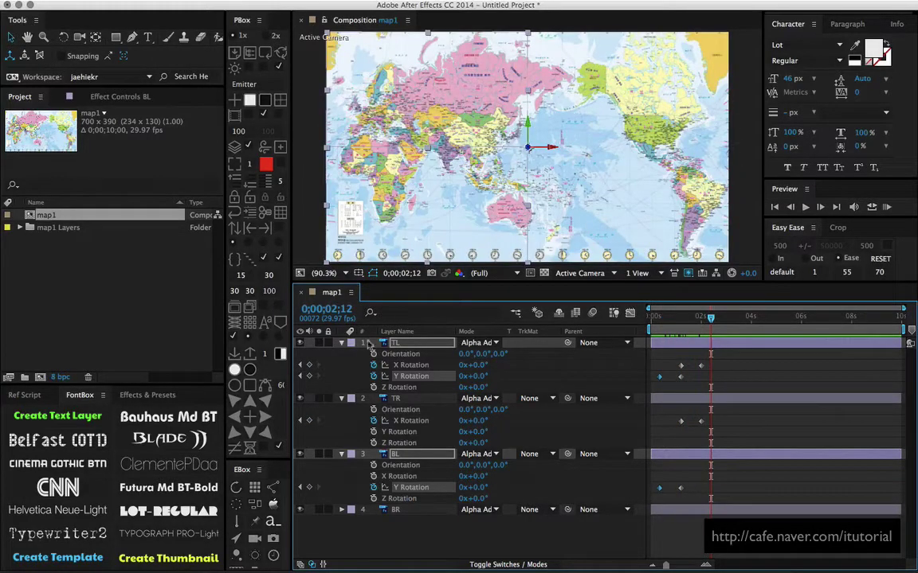
- Collapse the quadrant layers and add a 700×390 yellow solid to map1
left_click(342, 343)
left_click(342, 353)
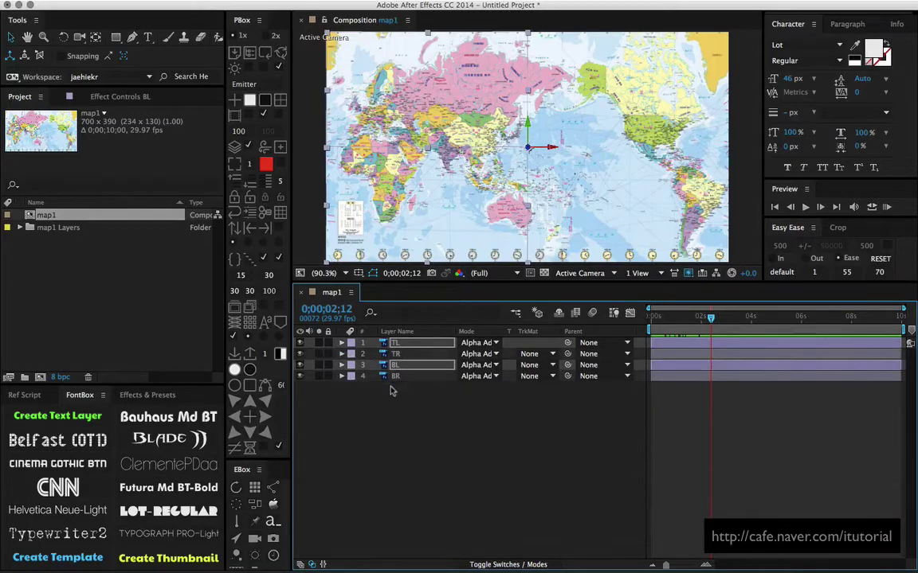
left_click(405, 394)
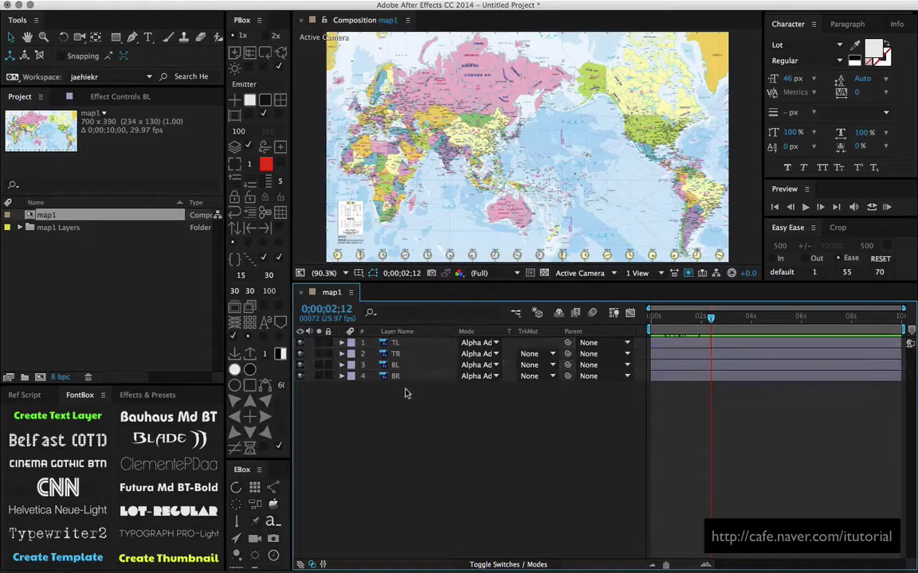
left_click(201, 6)
mouse_move(251, 8)
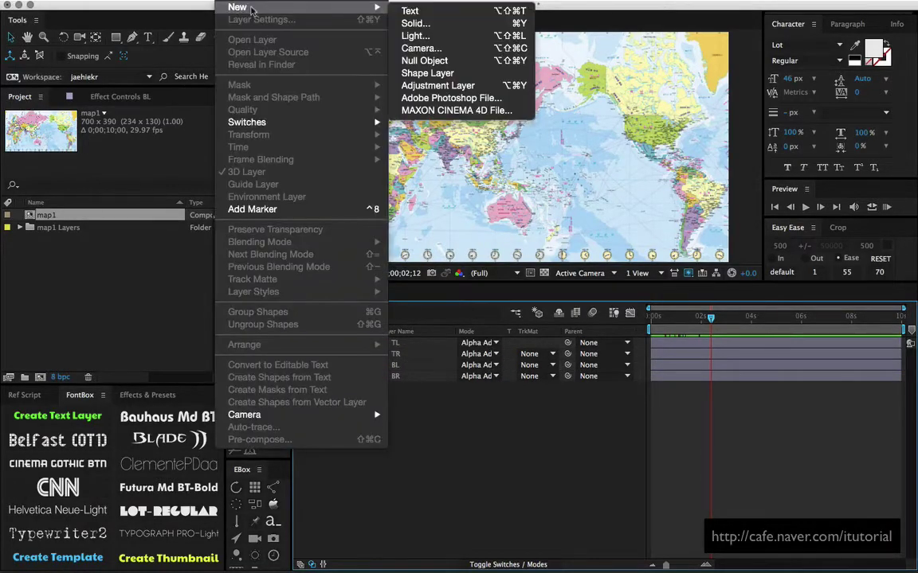
left_click(424, 27)
left_click_drag(351, 58, 437, 97)
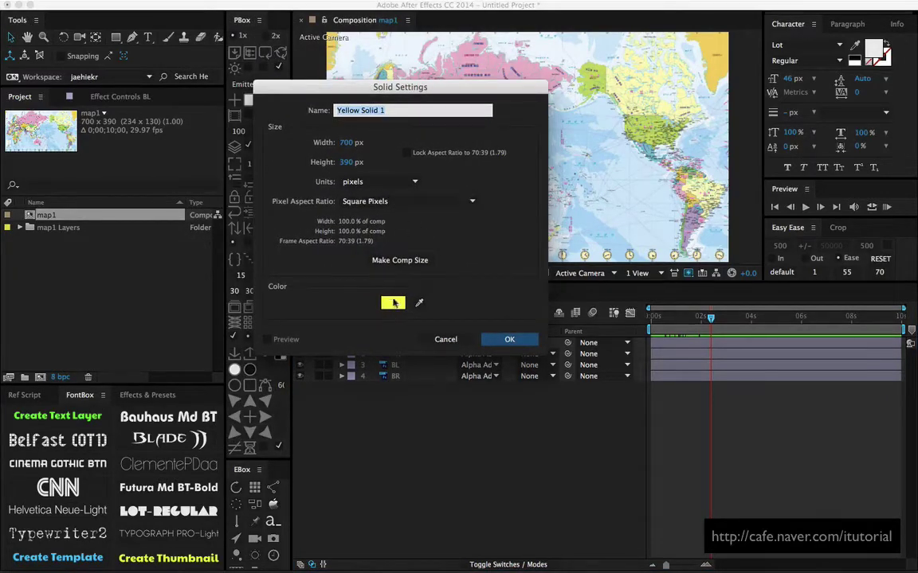
left_click(502, 339)
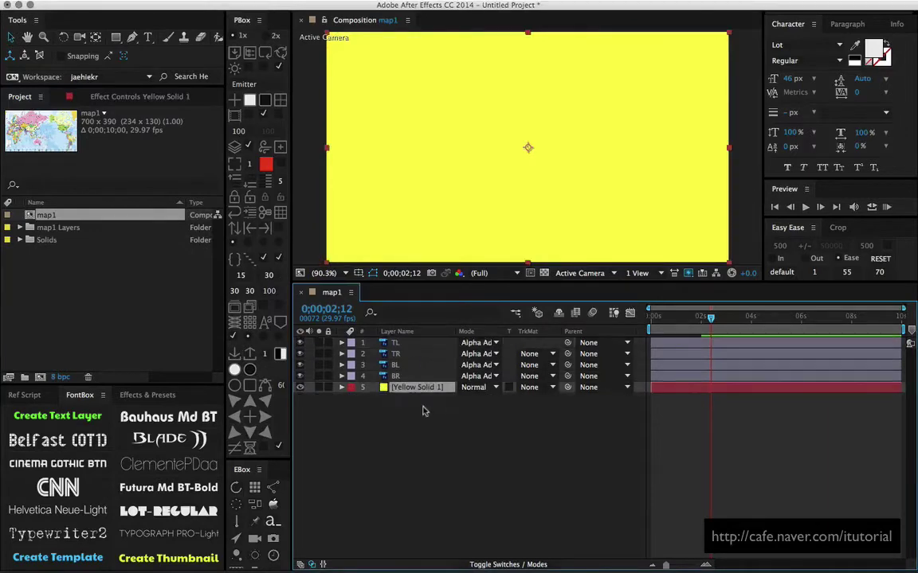
- Pre-compose Yellow Solid 1 into 'back' with all attributes moved, then open it
left_click(243, 1)
left_click(246, 437)
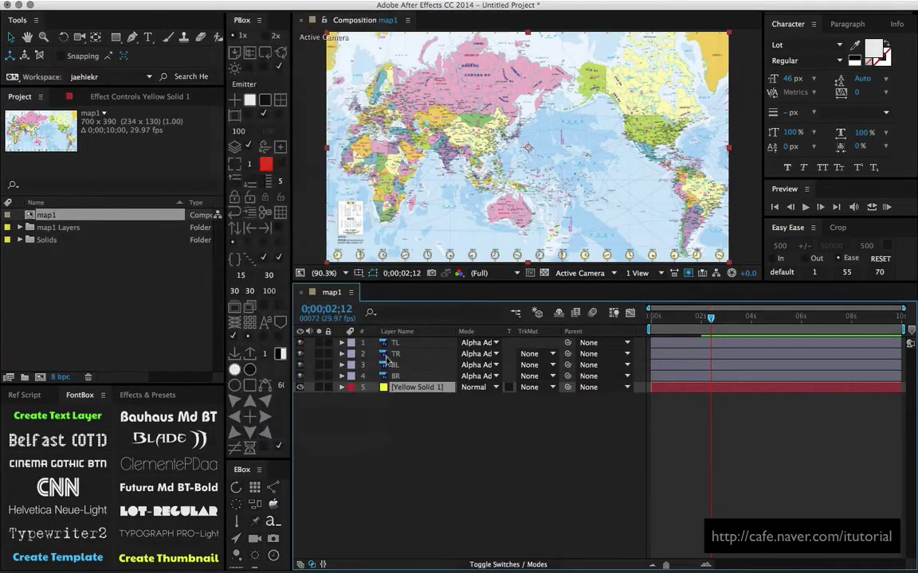
left_click(59, 162)
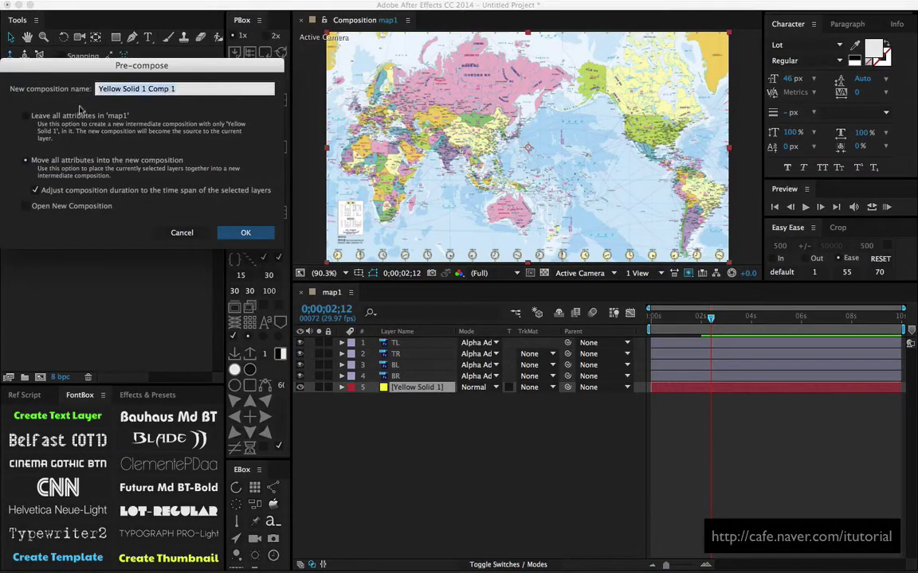
type("back")
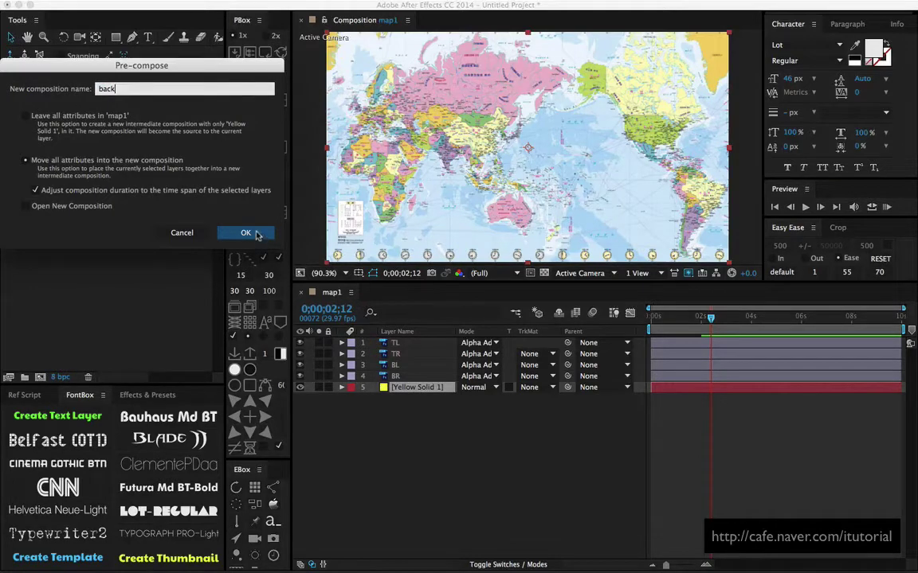
key("Return")
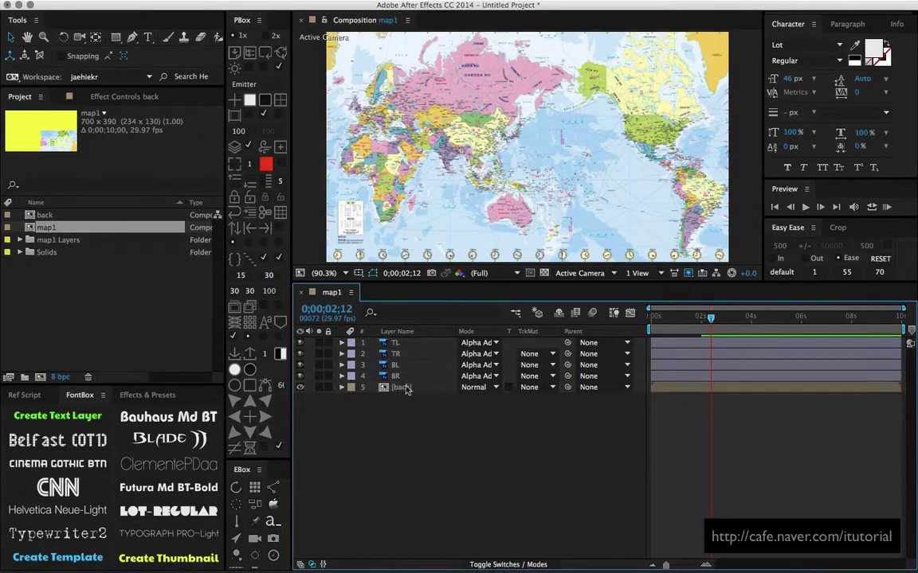
double_click(401, 387)
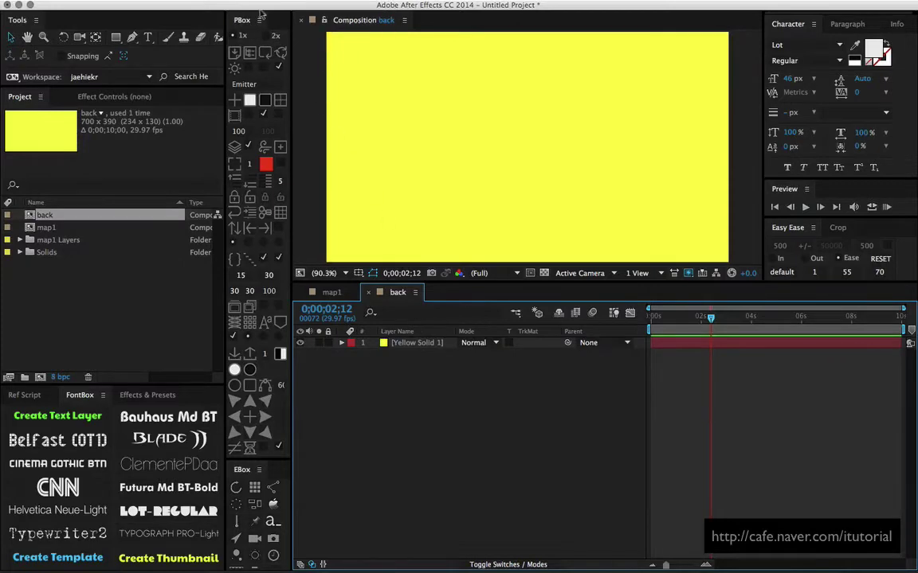
- Add a light blue solid layer to the back composition
left_click(222, 0)
mouse_move(227, 5)
left_click(380, 24)
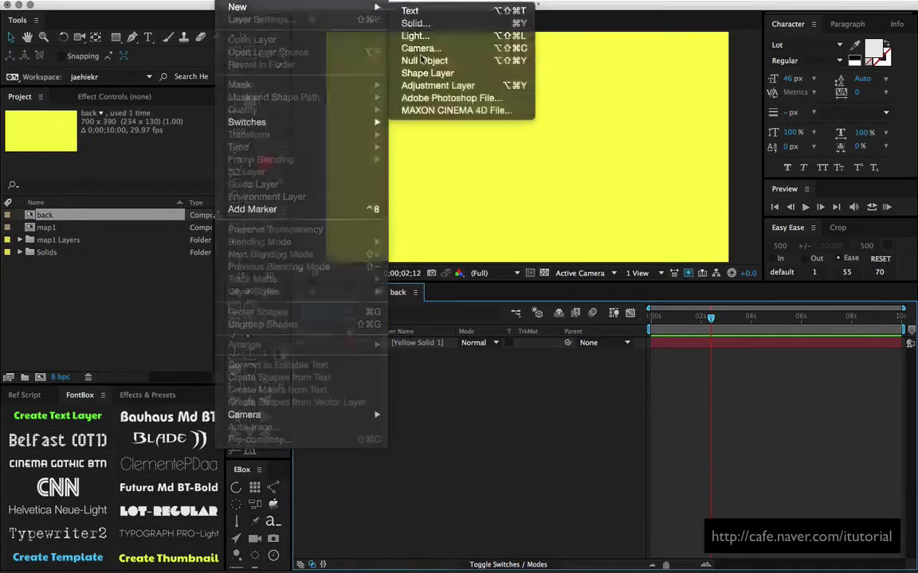
left_click(393, 305)
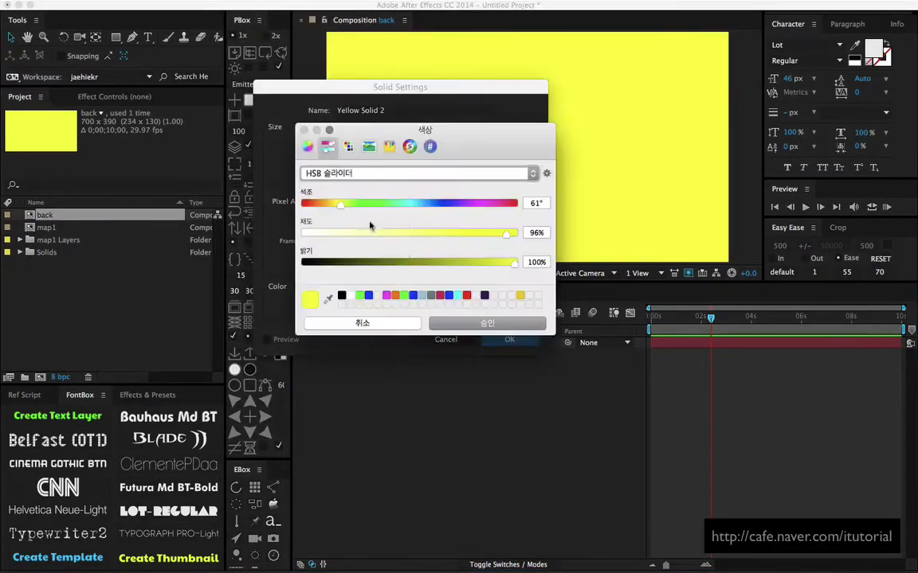
left_click_drag(405, 237, 331, 237)
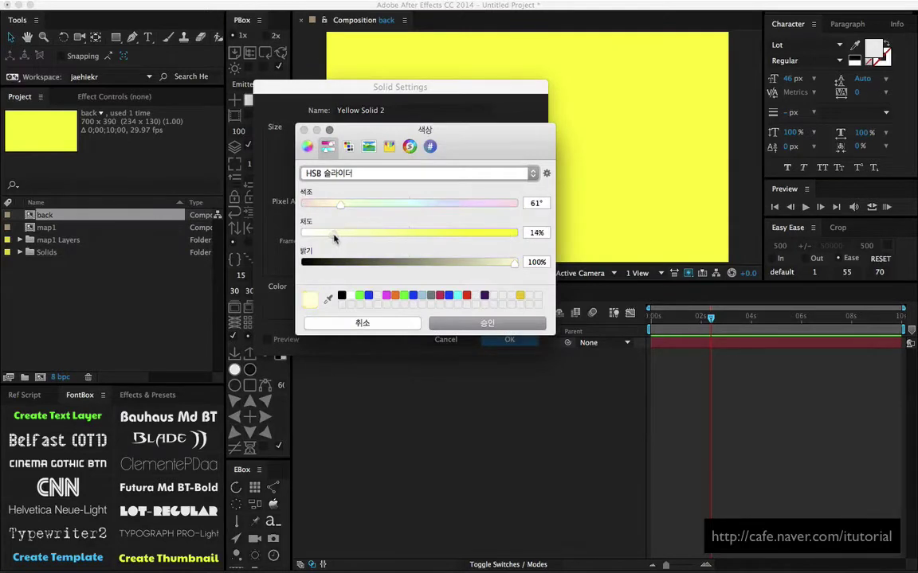
left_click(421, 296)
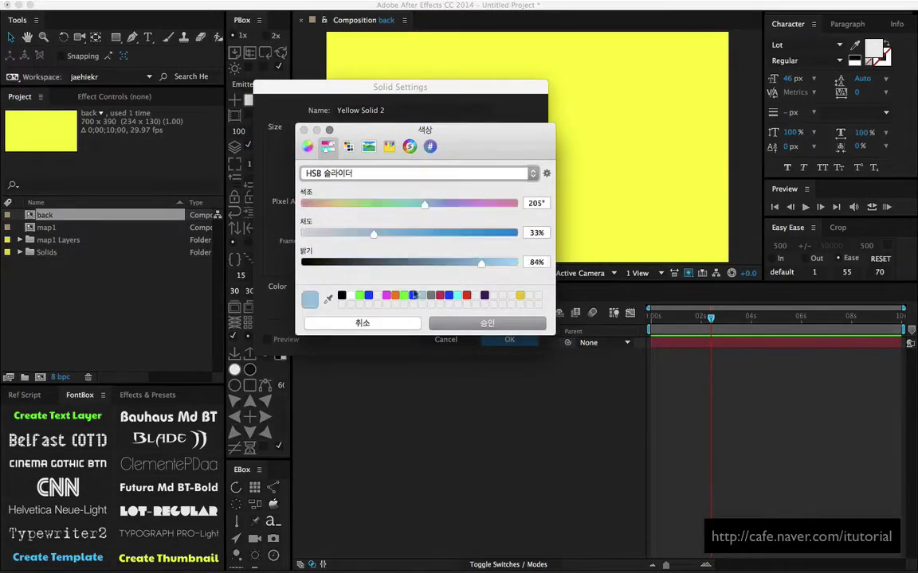
left_click(476, 323)
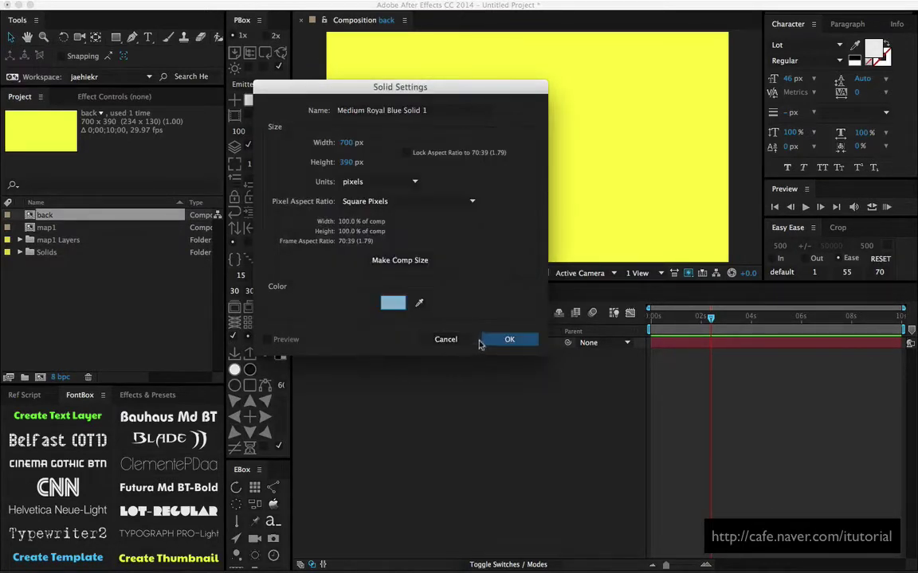
left_click(483, 341)
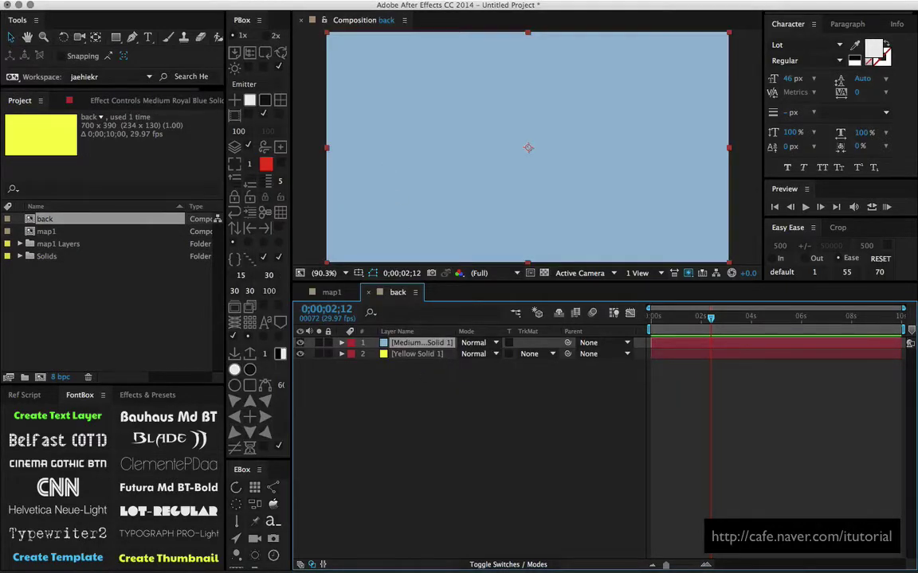
- Apply Venetian Blinds with width 15, 40% completion and 45° direction
left_click(271, 1)
mouse_move(343, 480)
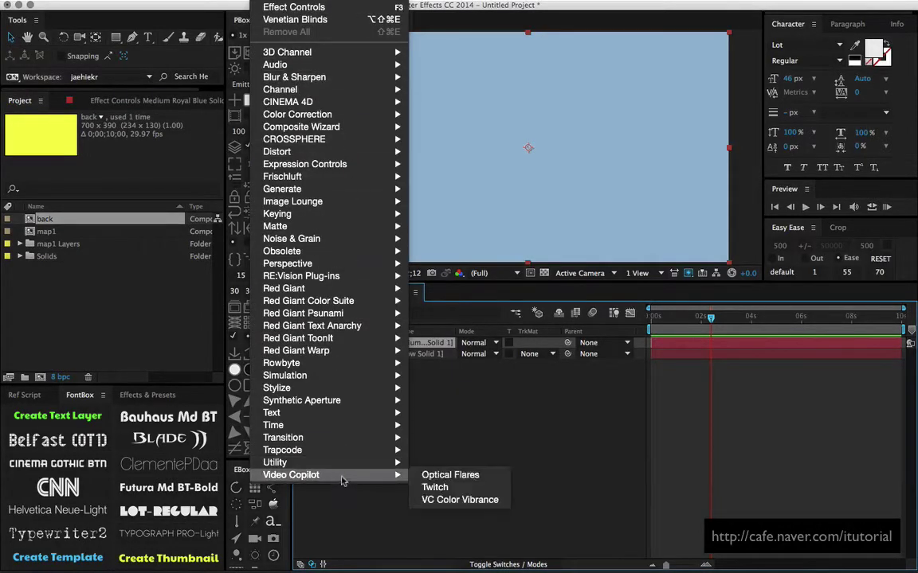
mouse_move(352, 439)
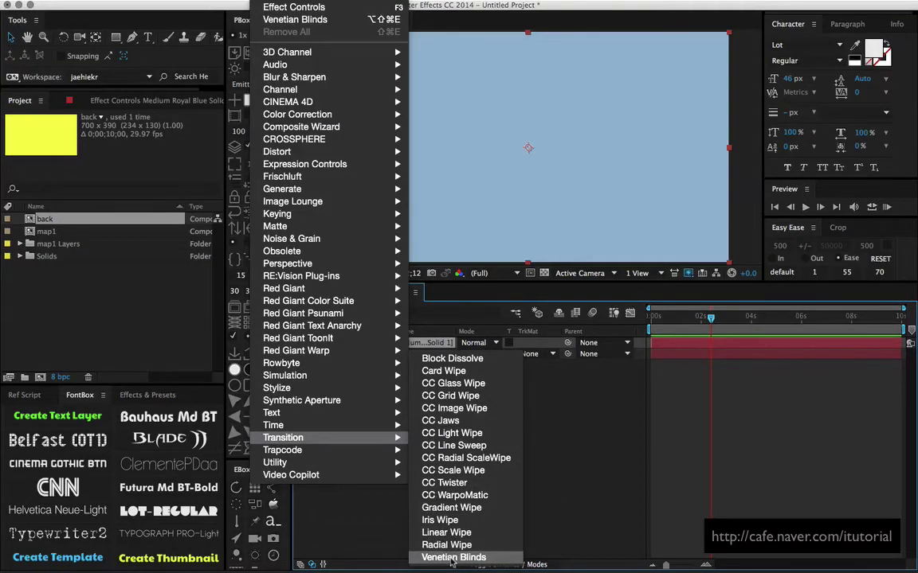
left_click(452, 557)
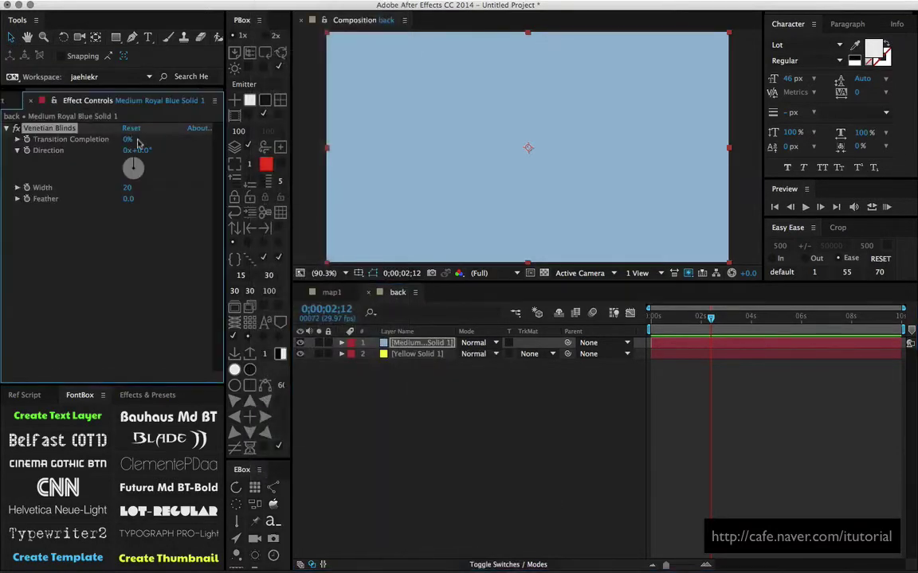
left_click_drag(127, 139, 137, 140)
left_click(131, 189)
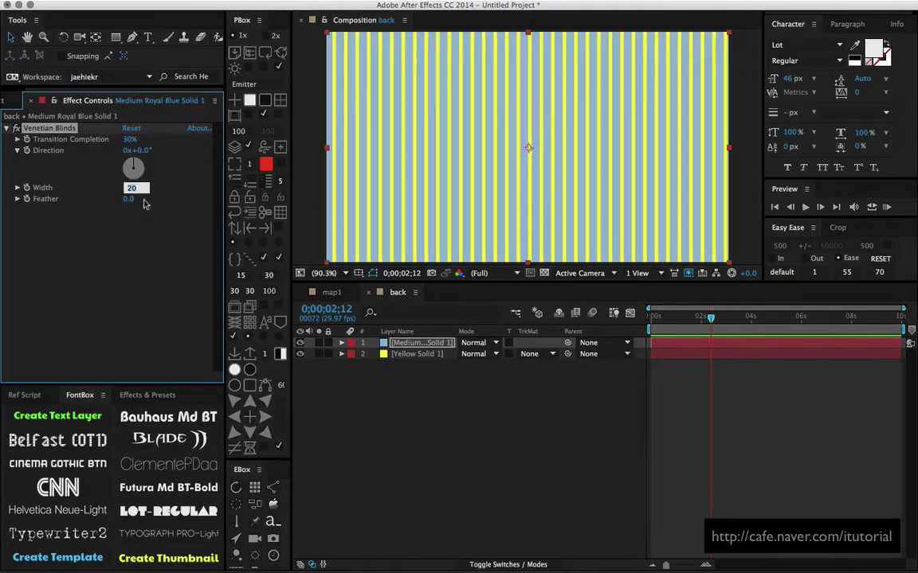
type("15")
key("Return")
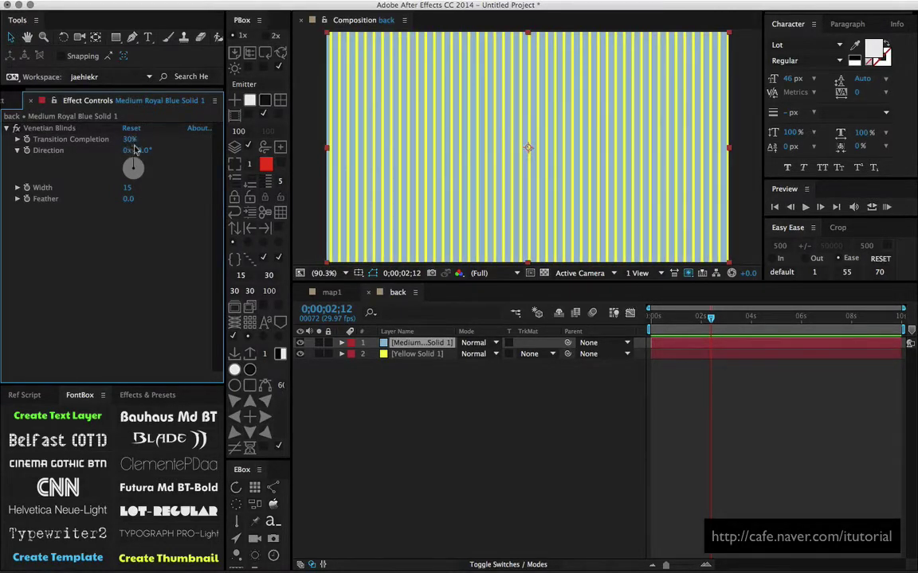
left_click(130, 140)
type("40")
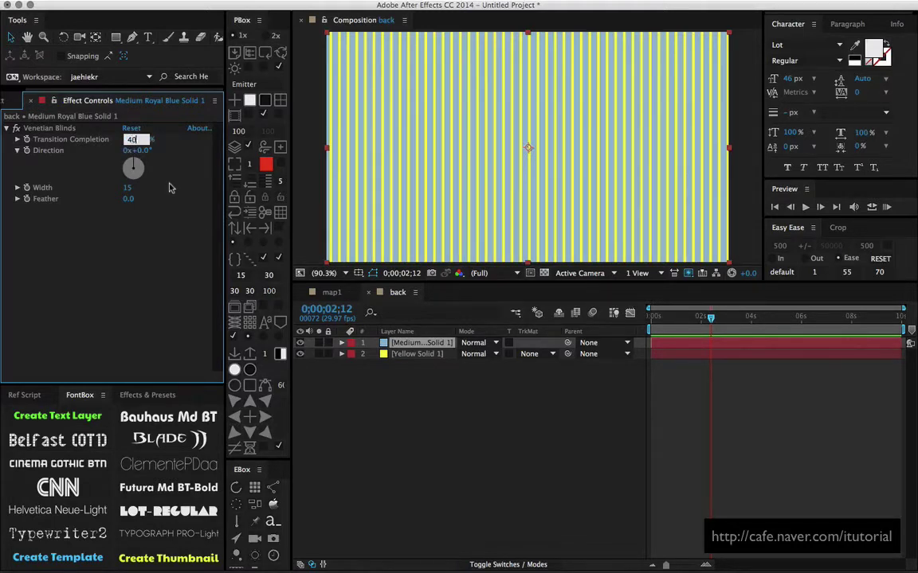
key("Return")
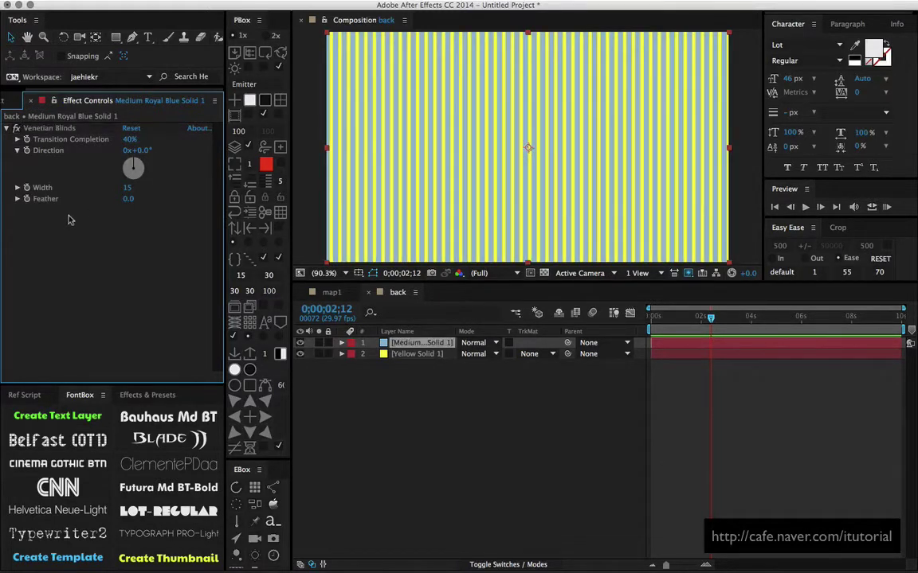
left_click(144, 152)
type("45")
key("Return")
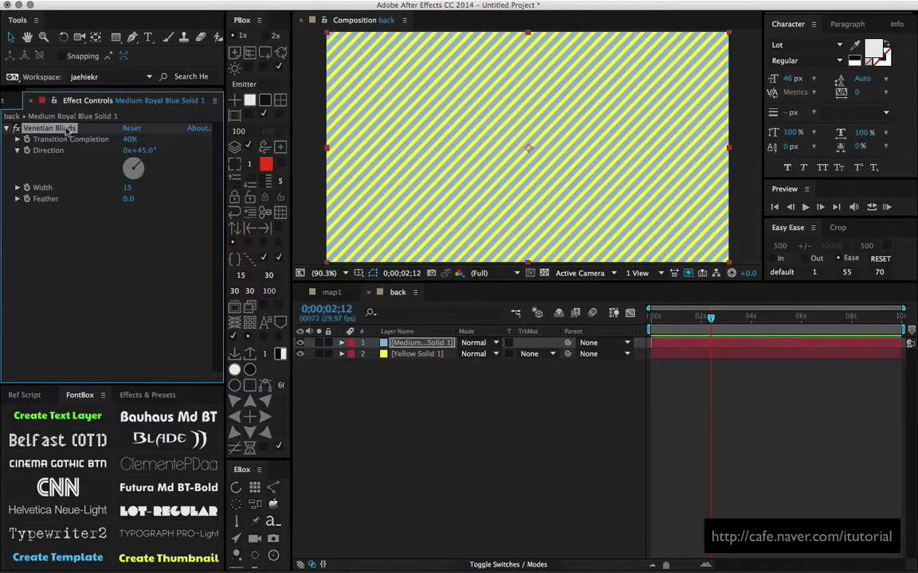
- Duplicate the blinds at -45° and set both completions to 35%
key("ctrl+d")
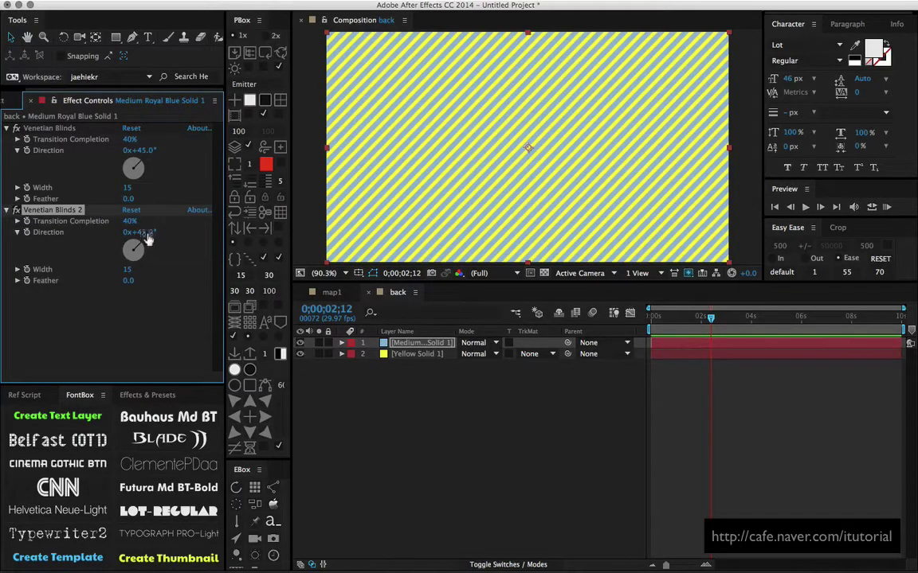
left_click(148, 232)
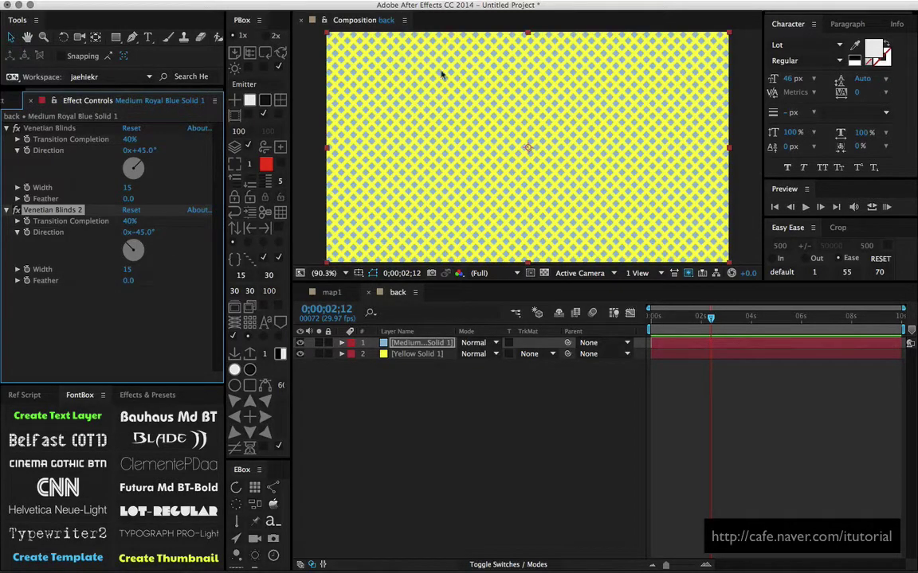
left_click(130, 140)
type("5")
key("Return")
left_click(129, 222)
type("35")
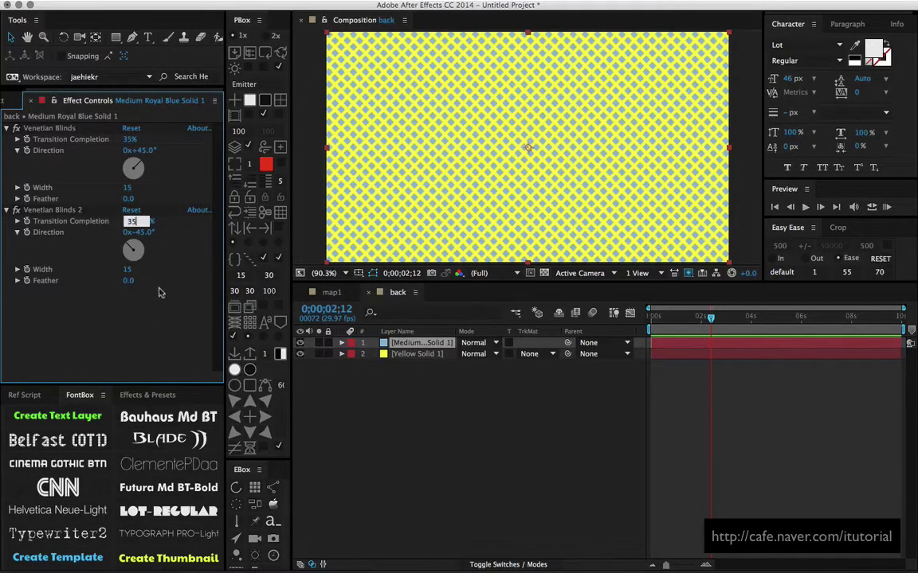
key("Return")
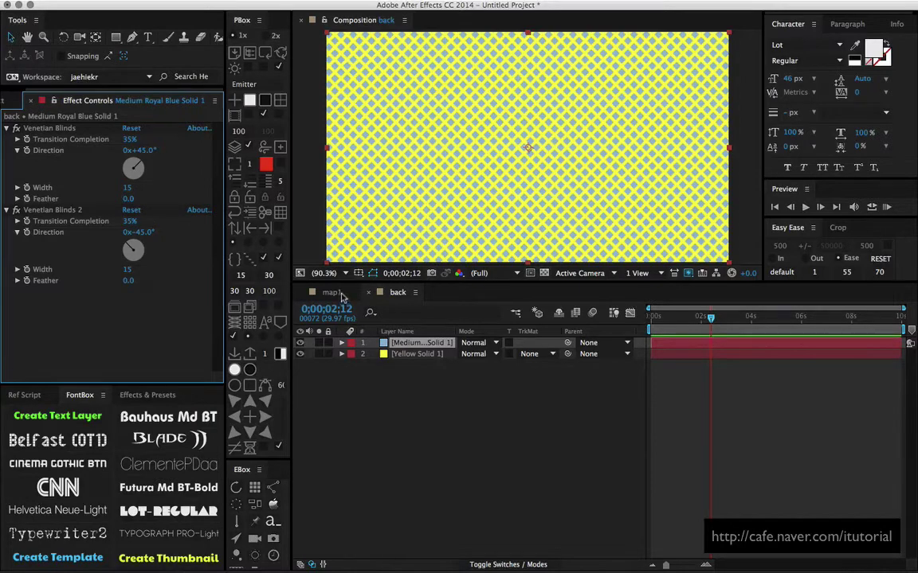
left_click(341, 294)
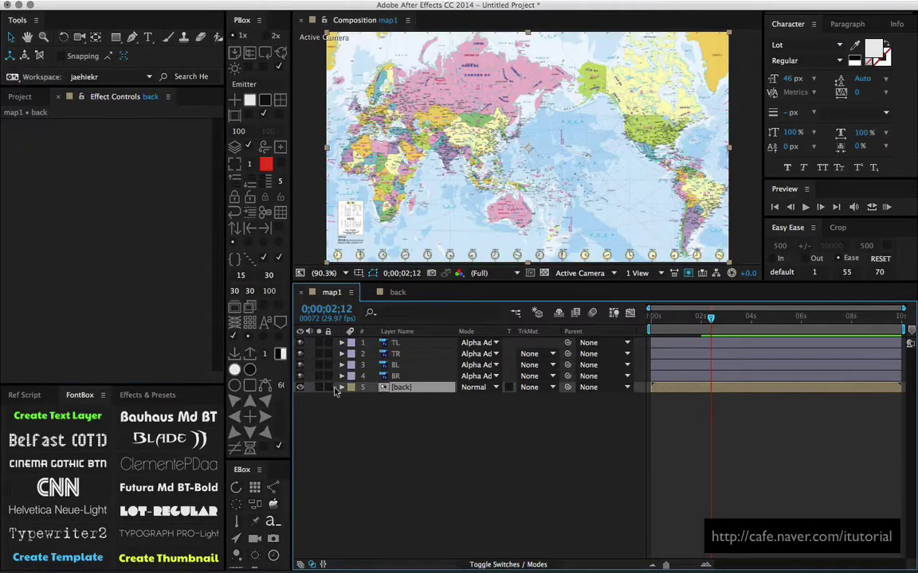
- Add a Channel > Calculations effect to the TL layer with 5. back as the Second Layer
left_click(393, 343)
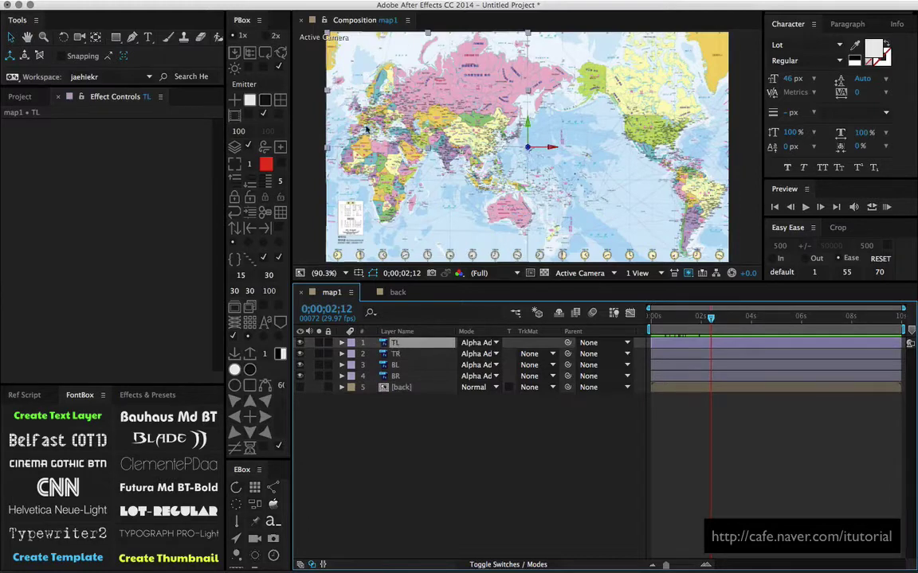
left_click(247, 2)
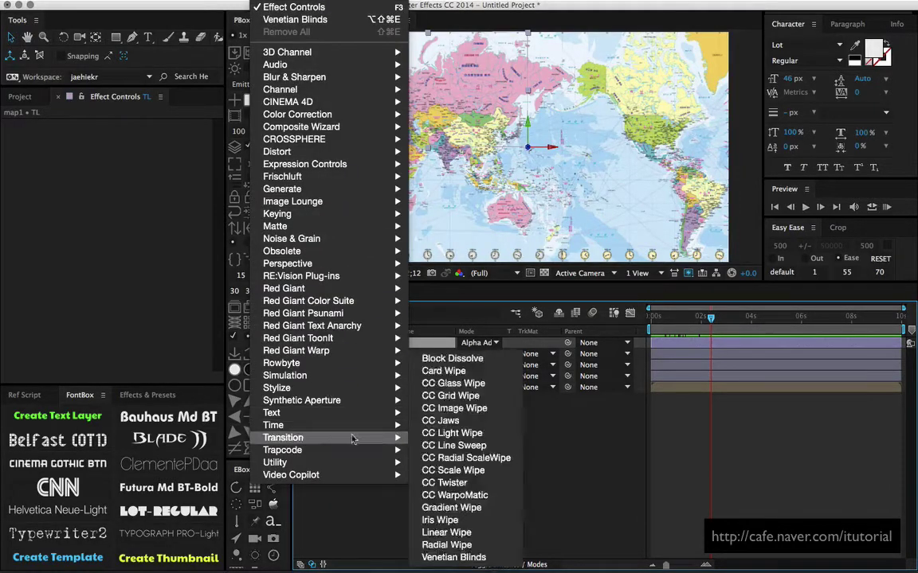
mouse_move(351, 116)
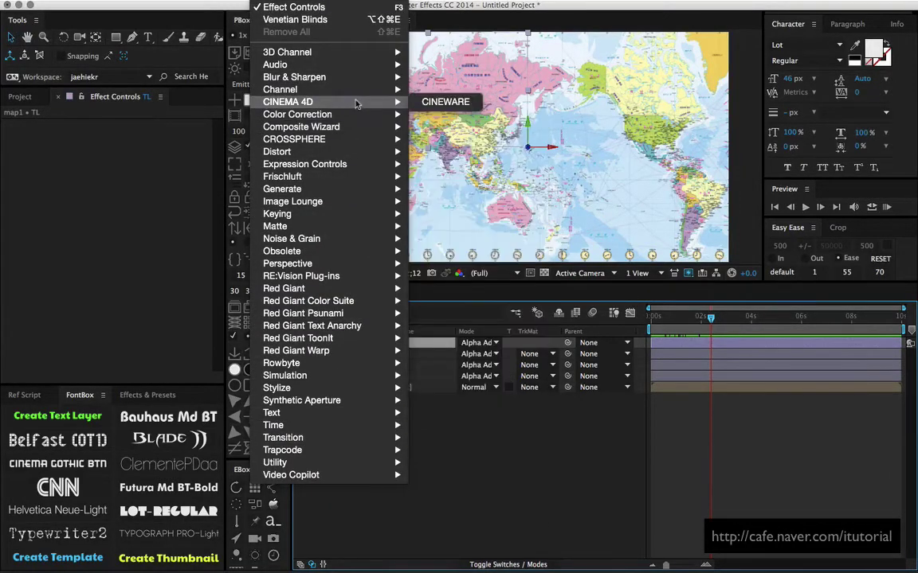
mouse_move(360, 90)
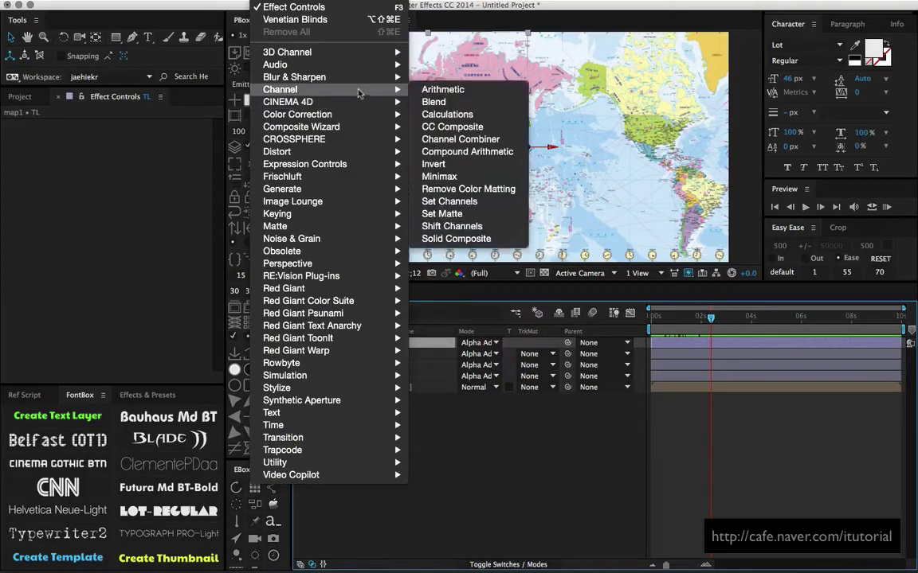
left_click(448, 118)
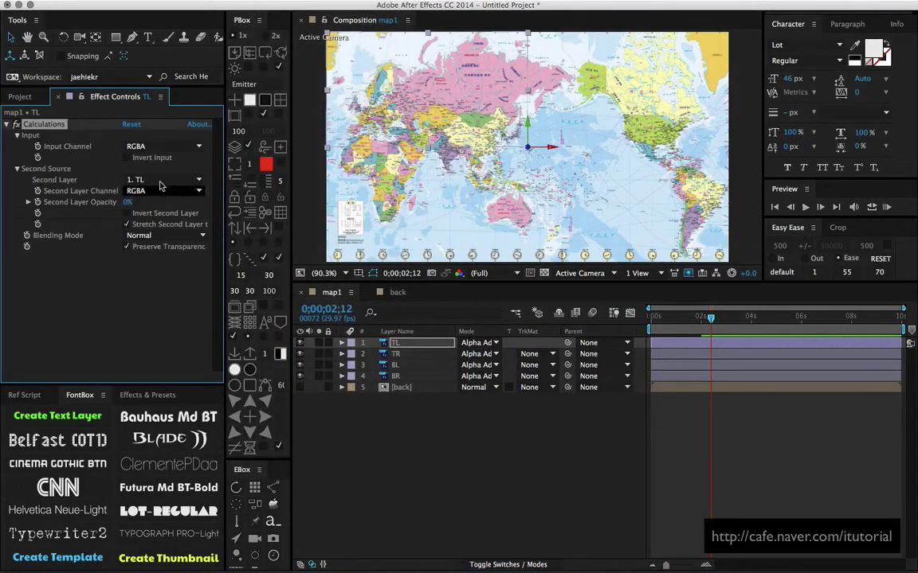
left_click(192, 181)
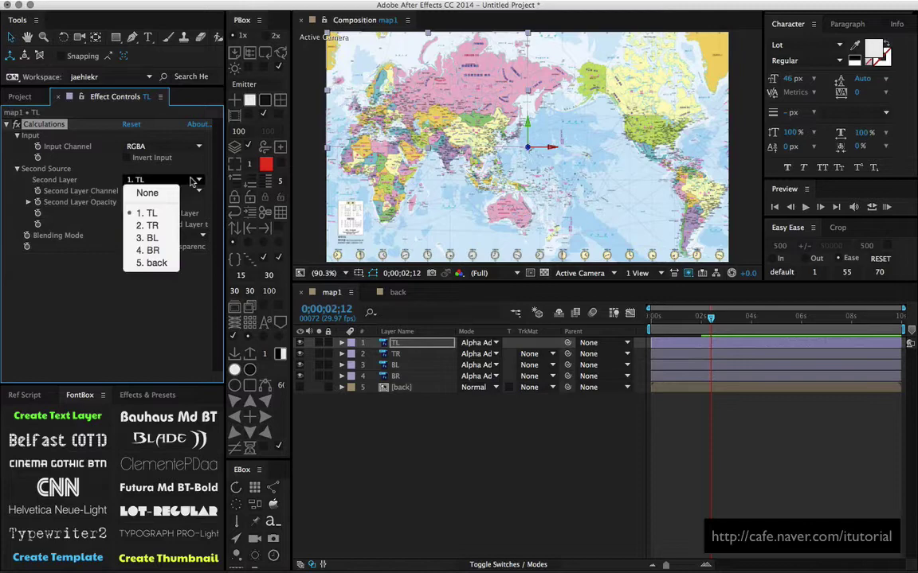
left_click(156, 262)
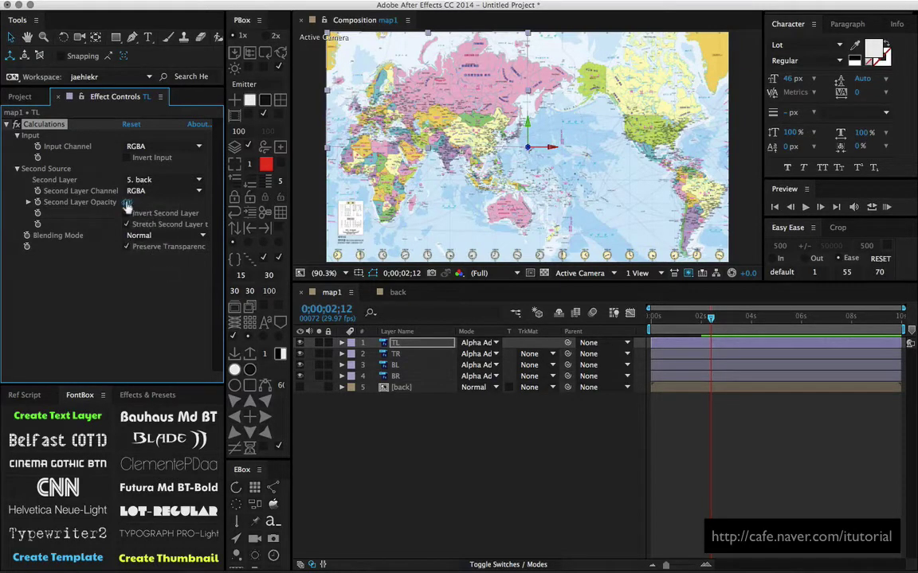
- Preview the back pattern, return Second Layer Opacity to 0%, and start an expression on it
left_click_drag(127, 202, 205, 197)
left_click_drag(118, 183, 123, 182)
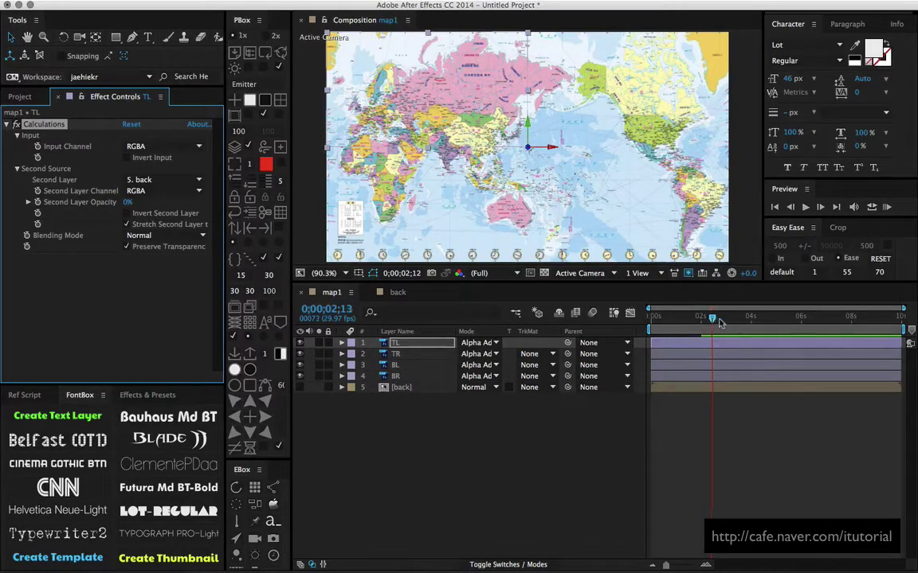
mouse_move(711, 319)
left_mouse_down()
mouse_move(753, 322)
mouse_move(696, 320)
mouse_move(740, 319)
left_mouse_up()
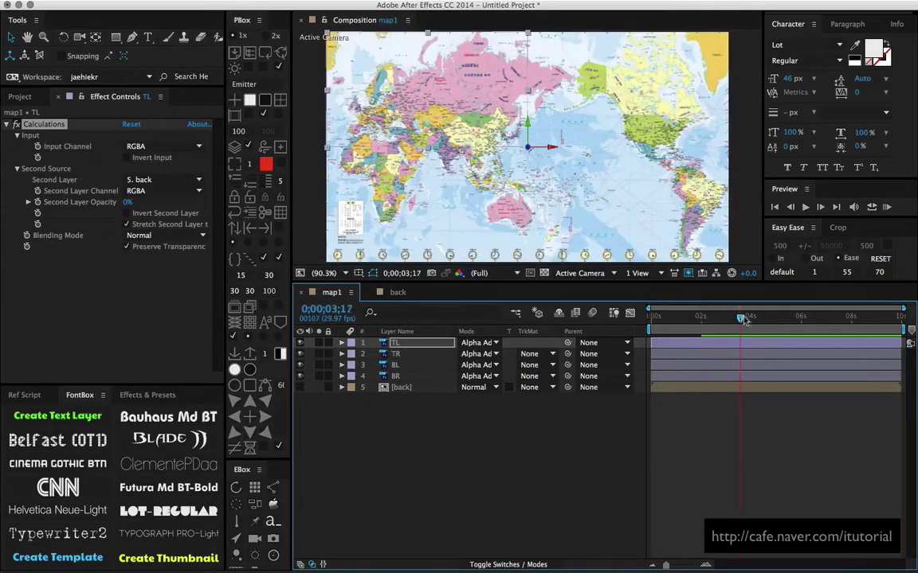
left_click(37, 204, "alt")
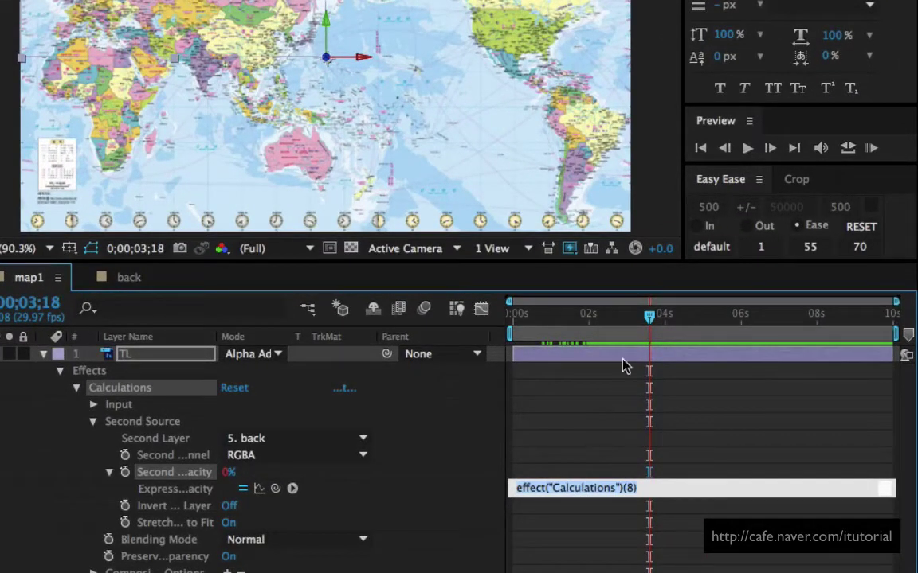
- Enter a Second Layer Opacity expression switching between 100 and 0 based on the layer's facing
type("if (toCompVec([")
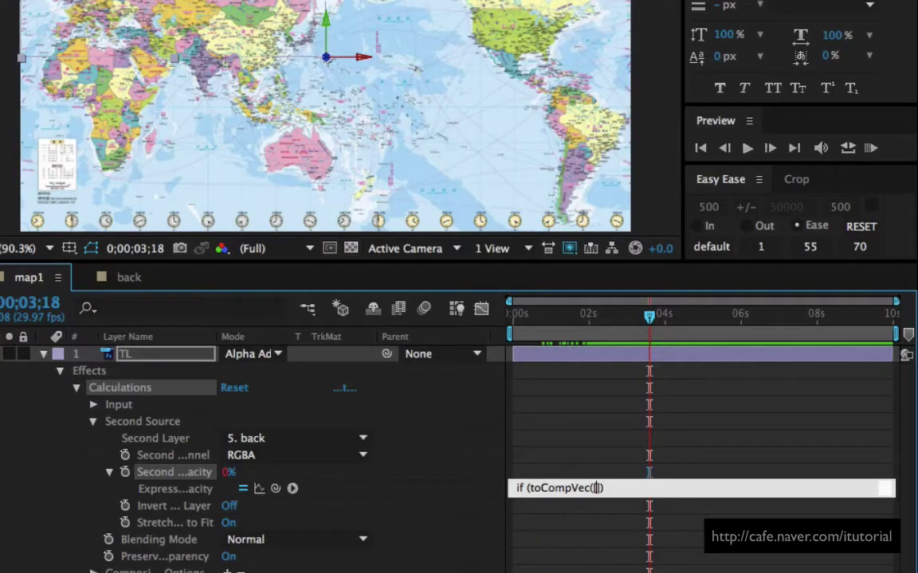
type("0")
type(",0,")
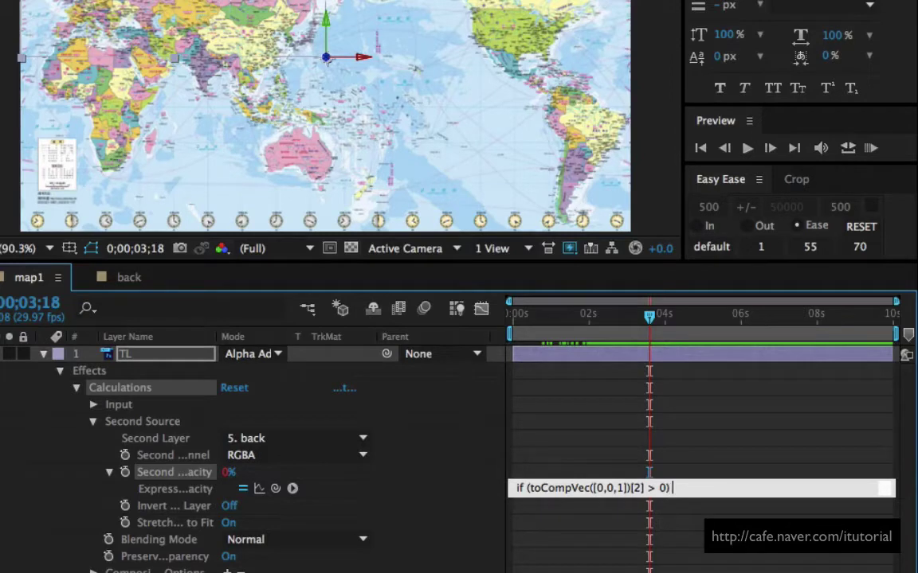
type("100 else 0")
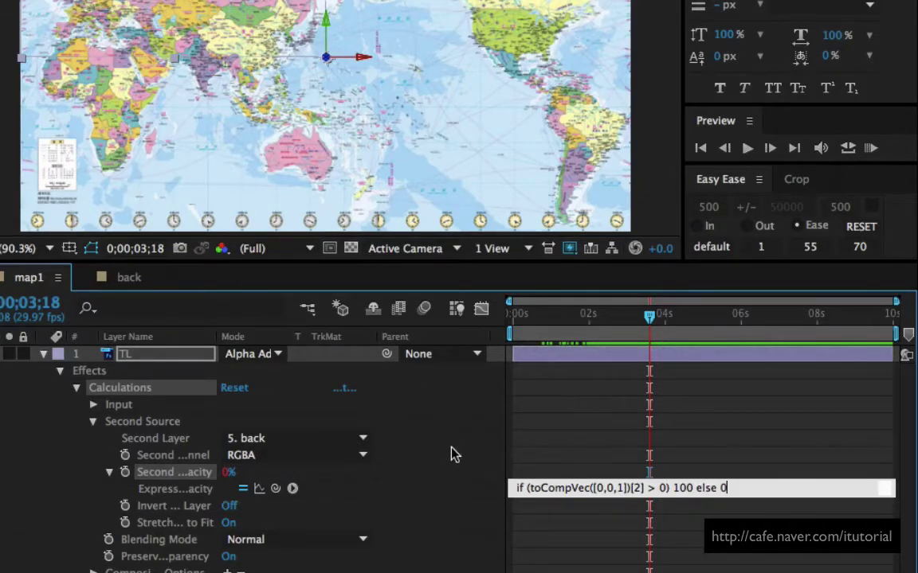
left_click(412, 400)
- Change the expression to 'if (toCompVec([0,0,1])[2] < 0) 100 else 0' and scrub to check
left_click(649, 489)
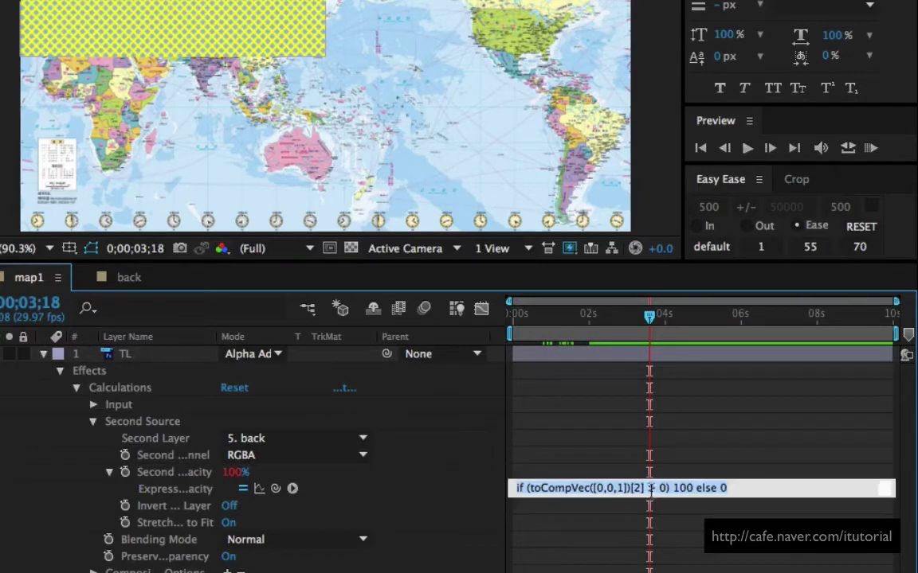
key("BackSpace")
type("<")
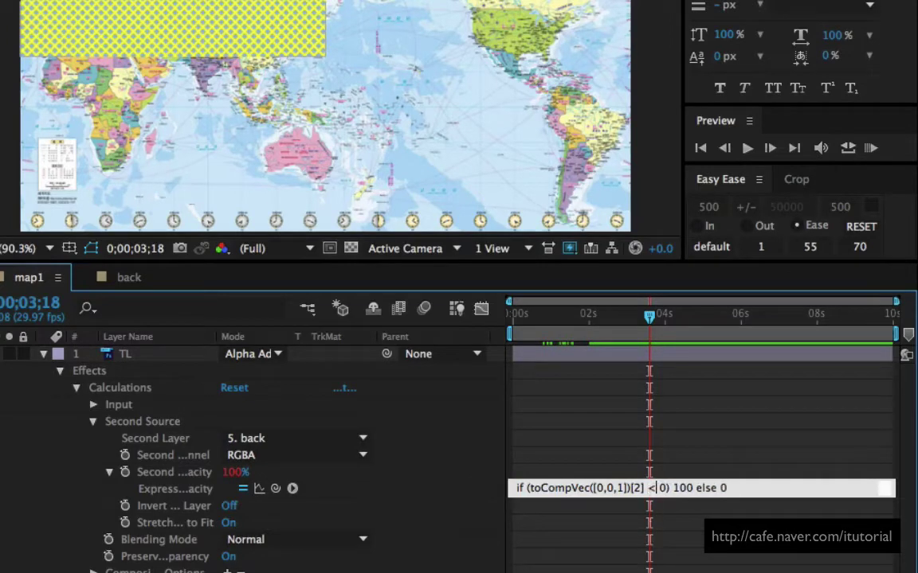
left_click(431, 457)
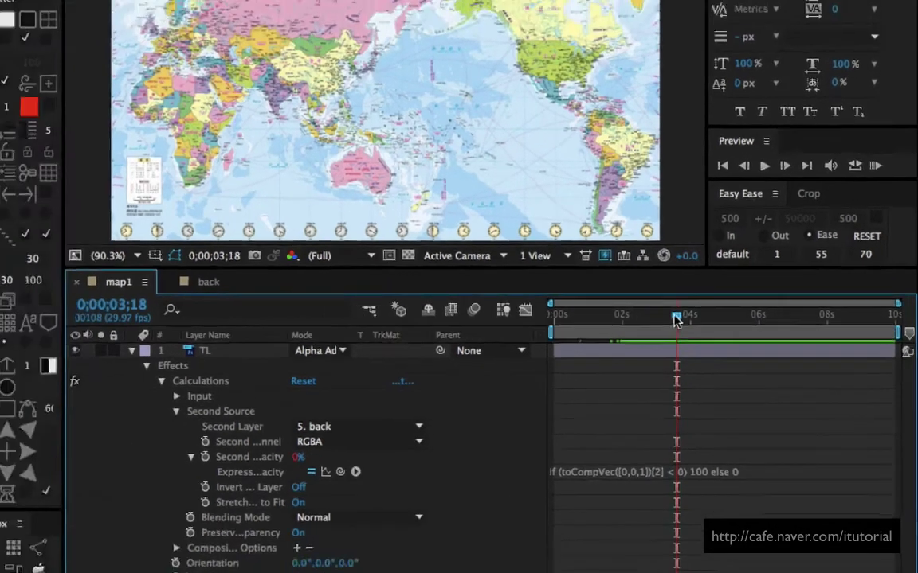
left_click_drag(675, 318, 662, 318)
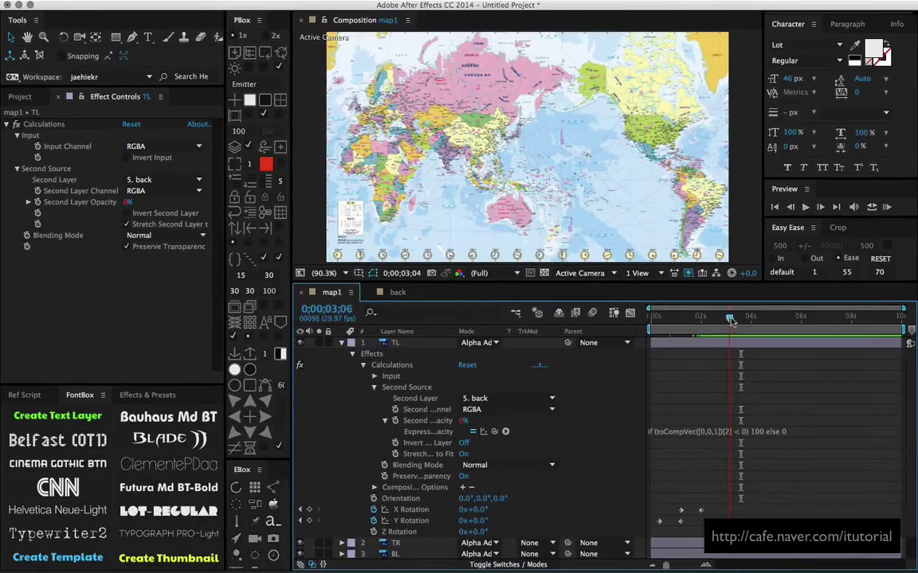
- Scrub through the fold and set TL's Calculations to stretch the back pattern to fit
mouse_move(731, 320)
left_mouse_down()
mouse_move(742, 318)
mouse_move(677, 344)
left_mouse_up()
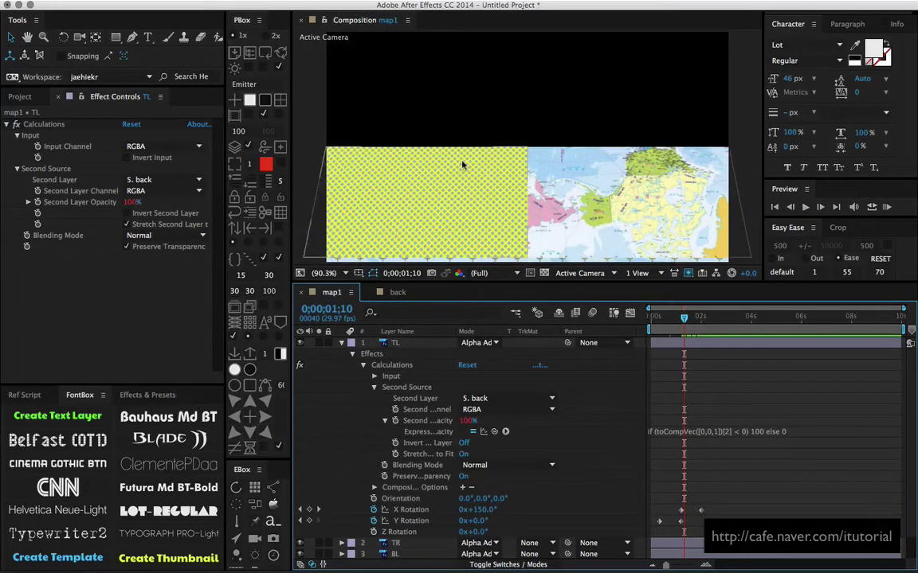
left_click(132, 202)
key("Return")
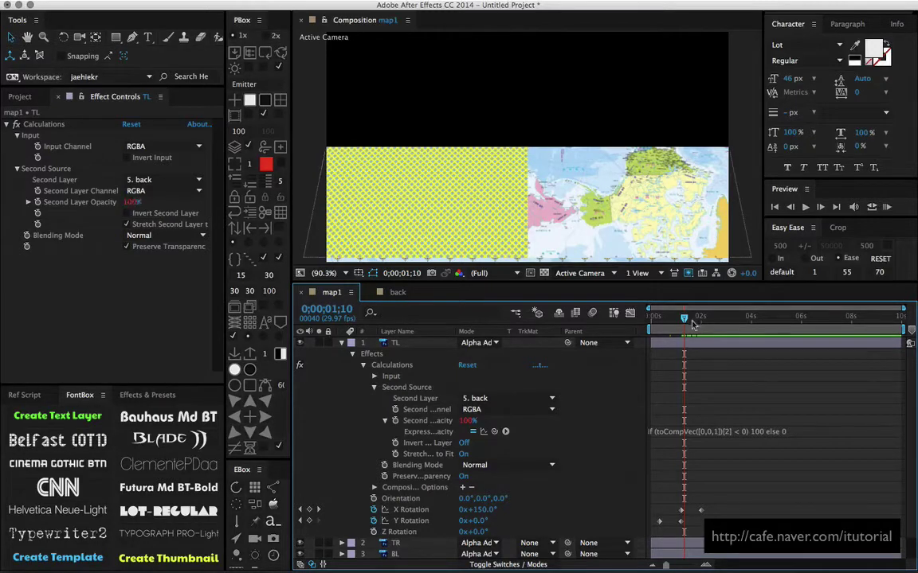
left_click_drag(693, 324, 719, 319)
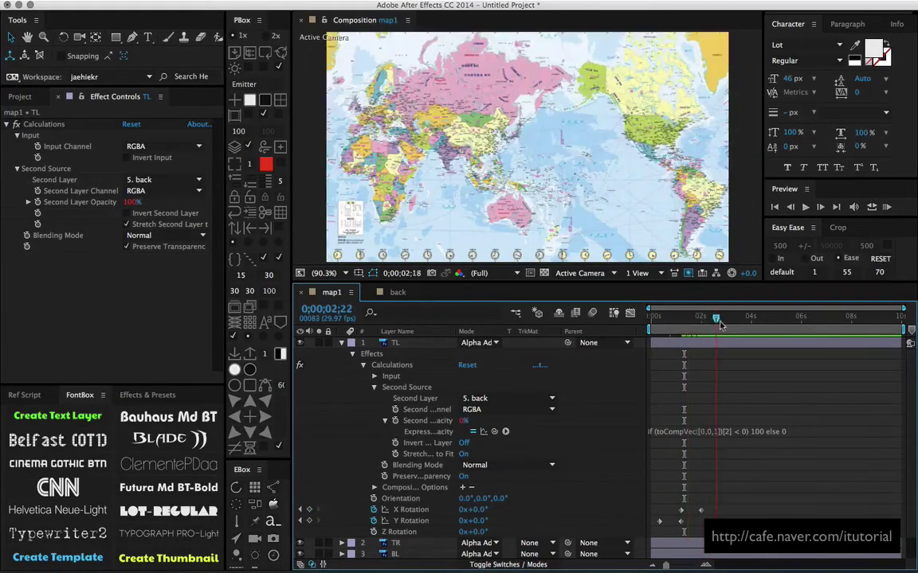
left_click(46, 124)
left_click(127, 225)
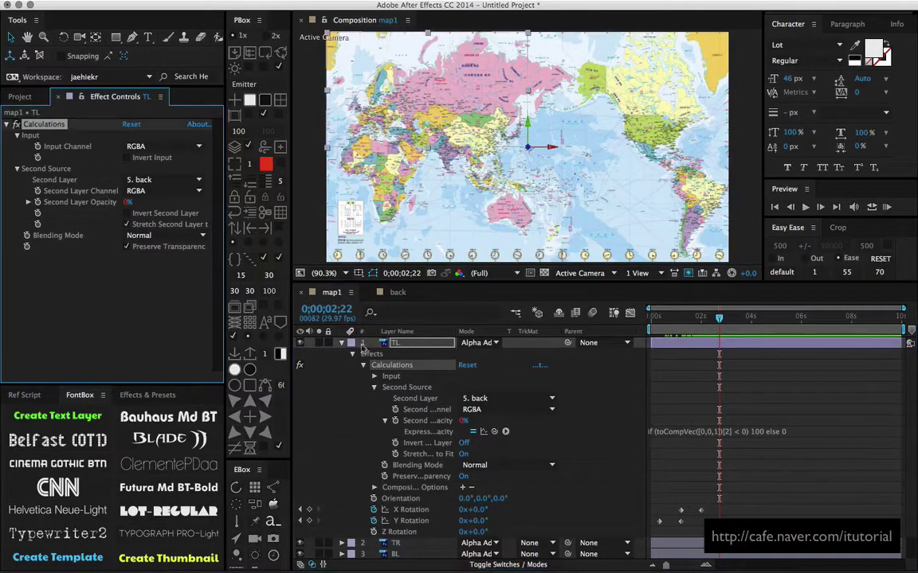
- Select TR, BL and BR, view TR's Calculations effect, and preview the fold
left_click(342, 343)
left_click(396, 353)
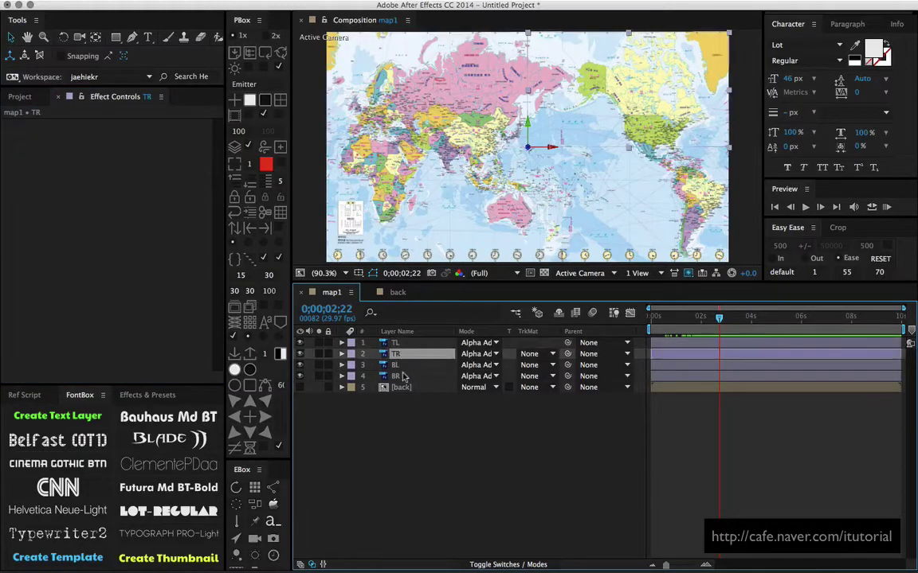
left_click(396, 376, "shift")
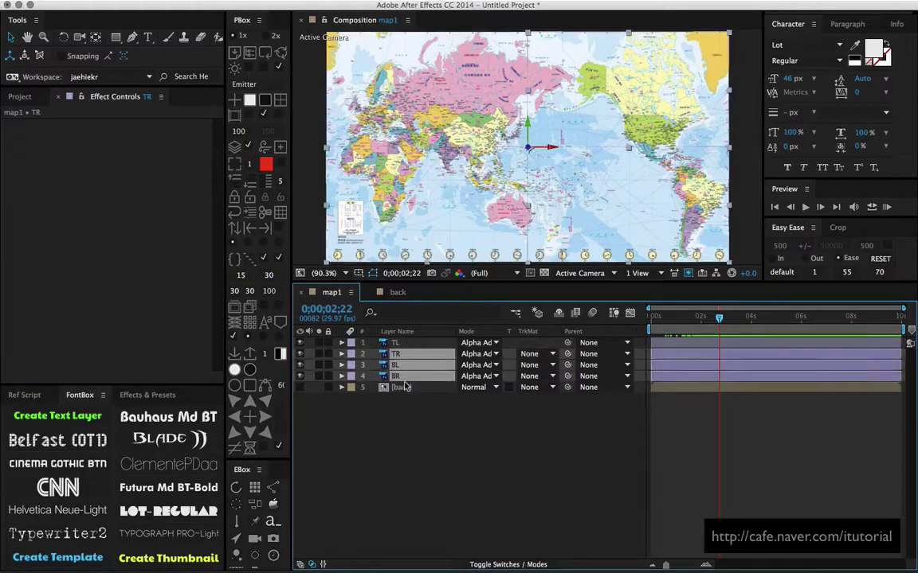
left_click(650, 377)
mouse_move(665, 321)
left_mouse_down()
mouse_move(651, 320)
mouse_move(710, 319)
left_mouse_up()
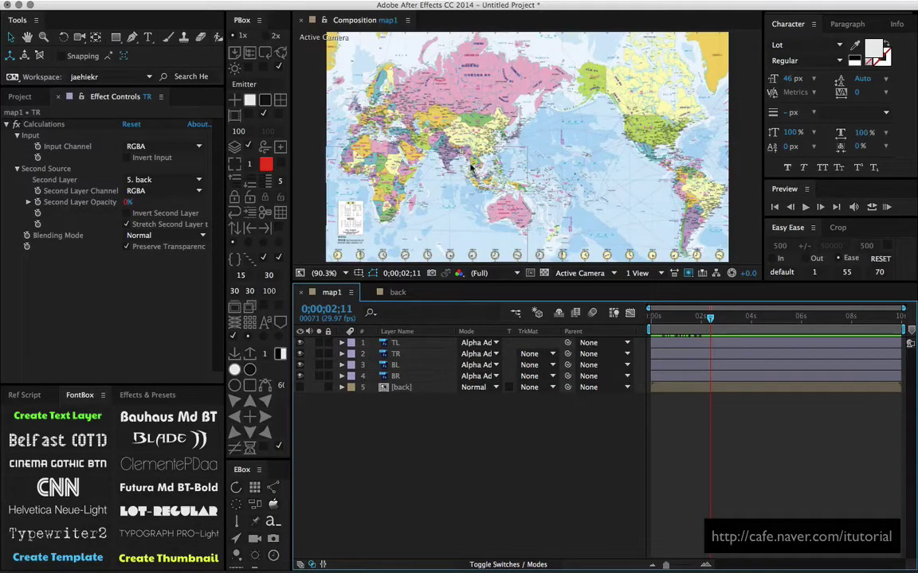
mouse_move(709, 319)
left_mouse_down()
mouse_move(686, 320)
mouse_move(710, 323)
left_mouse_up()
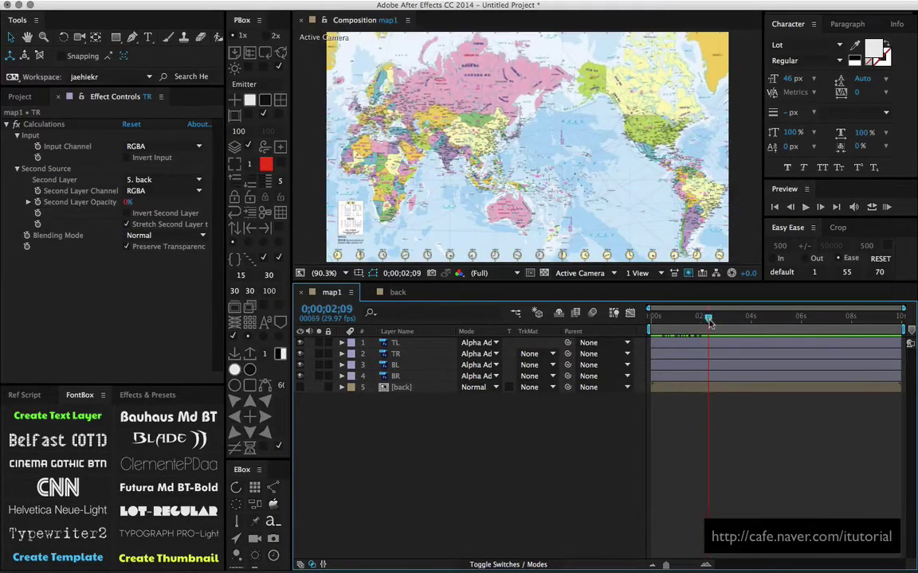
- Add a new Point light with Casts Shadows enabled
left_click(216, 3)
mouse_move(306, 11)
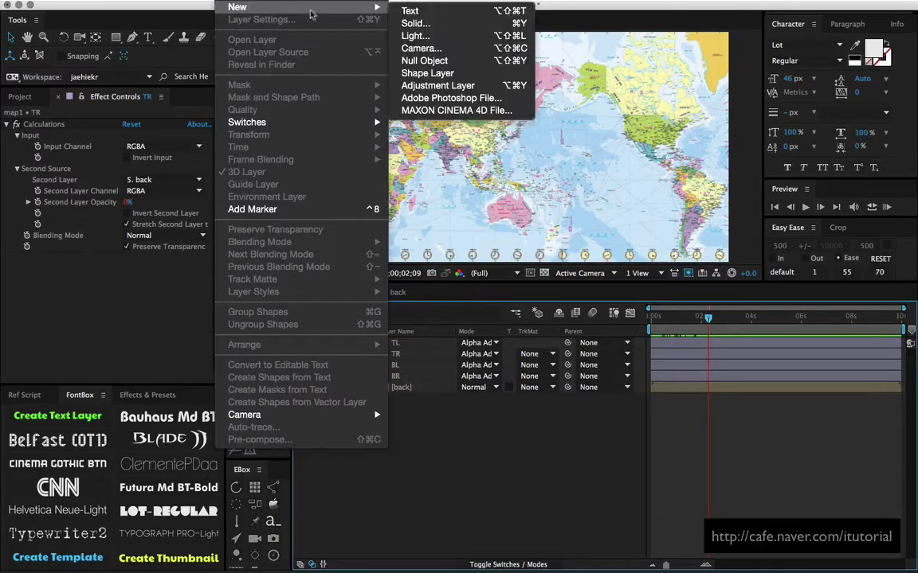
left_click(418, 36)
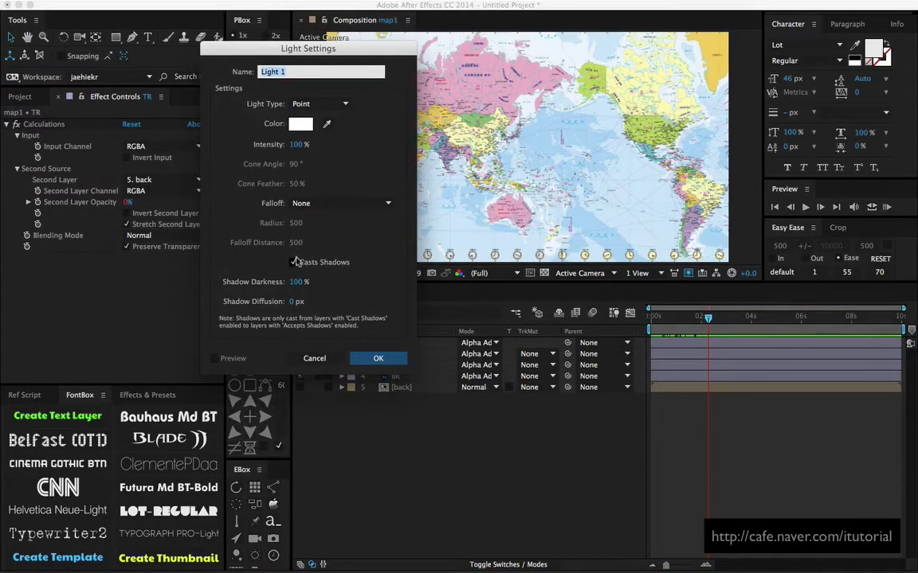
left_click(378, 359)
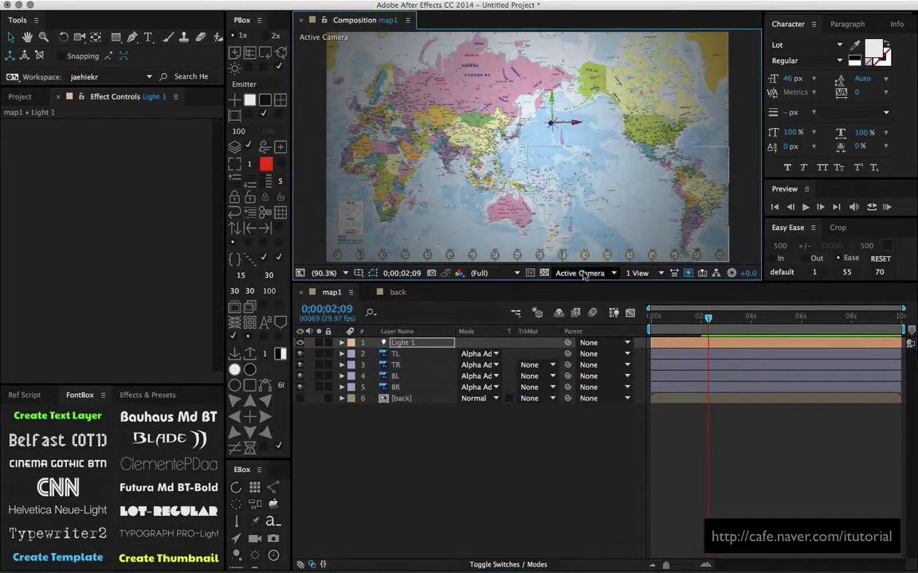
- In Custom View 1, raise Light 1 above the map, then return to Active Camera
left_click(579, 273)
left_click(585, 389)
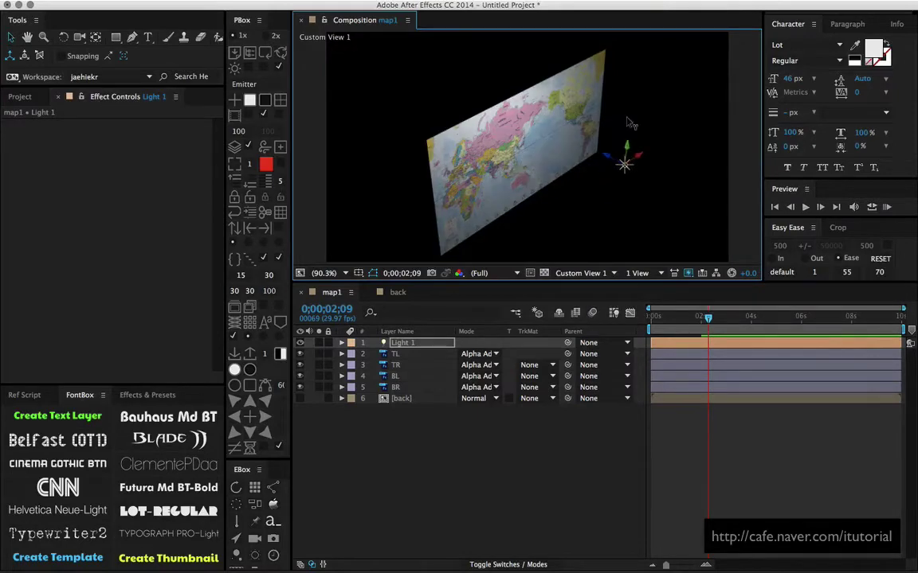
left_click_drag(625, 169, 630, 109)
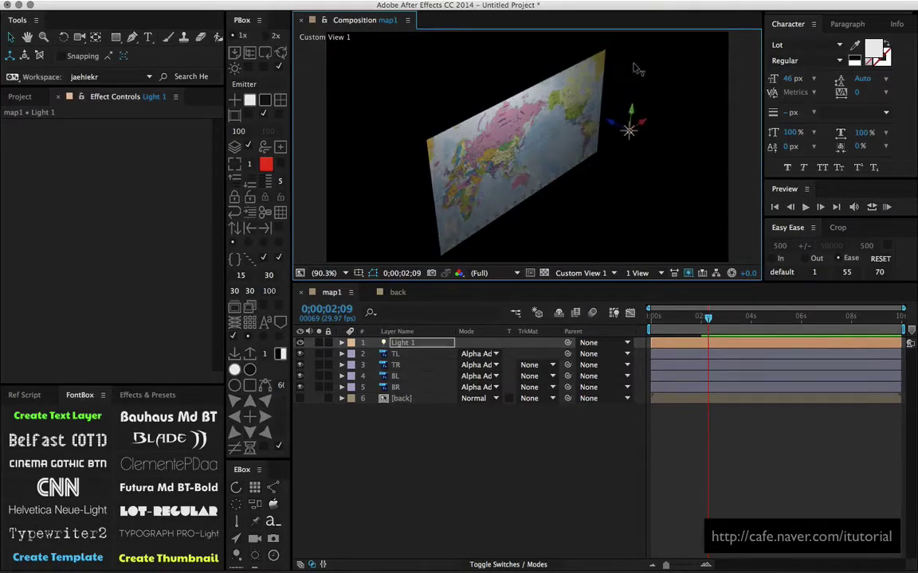
left_click(589, 273)
left_click(594, 286)
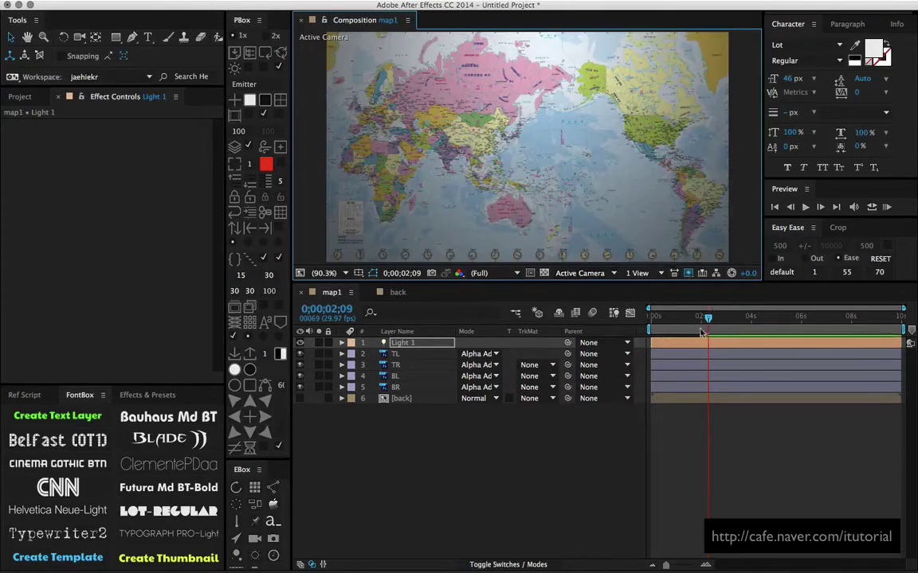
mouse_move(690, 323)
left_mouse_down()
mouse_move(700, 323)
mouse_move(689, 323)
left_mouse_up()
- Move Light 1 higher and to the left, then check the lighting through the Active Camera
left_click(580, 273)
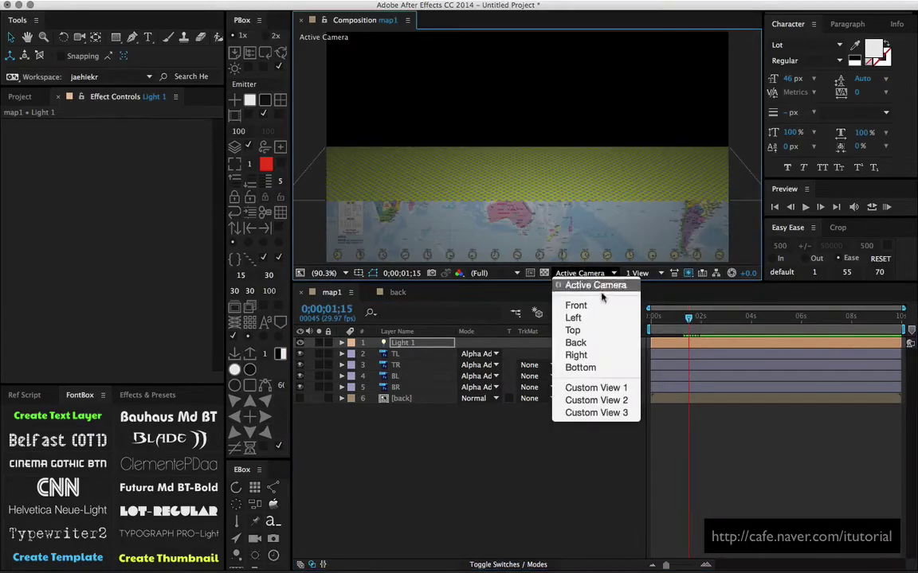
left_click(596, 387)
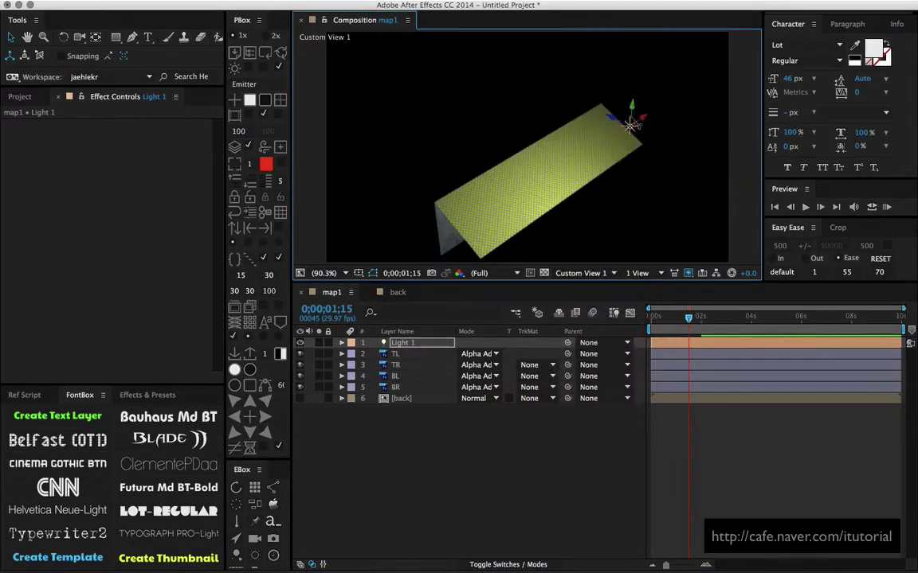
left_click_drag(613, 119, 579, 99)
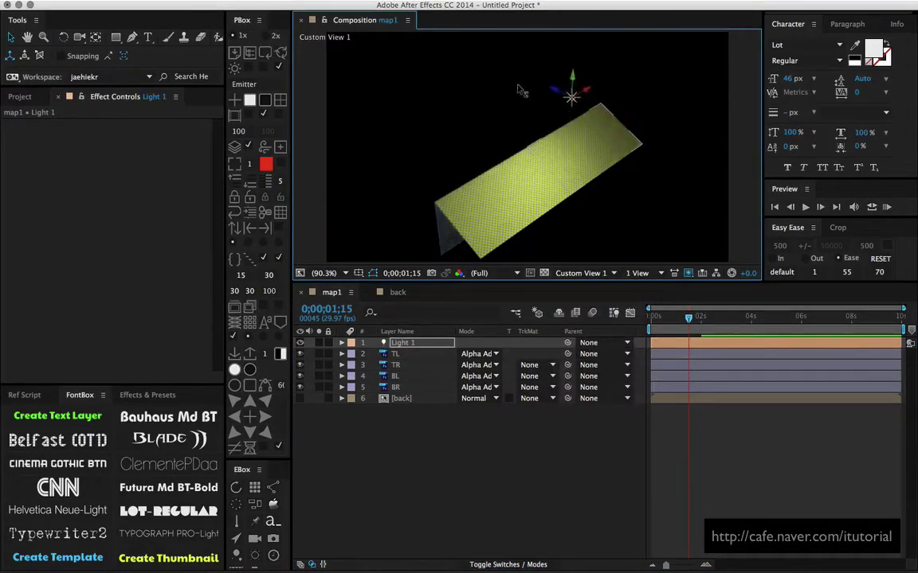
left_click(579, 274)
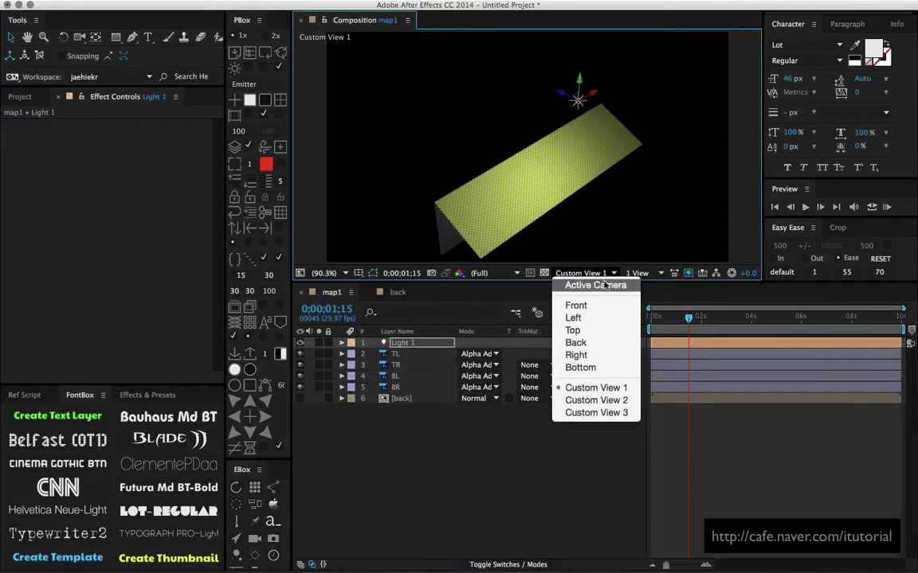
left_click(594, 278)
left_click(595, 273)
left_click(596, 287)
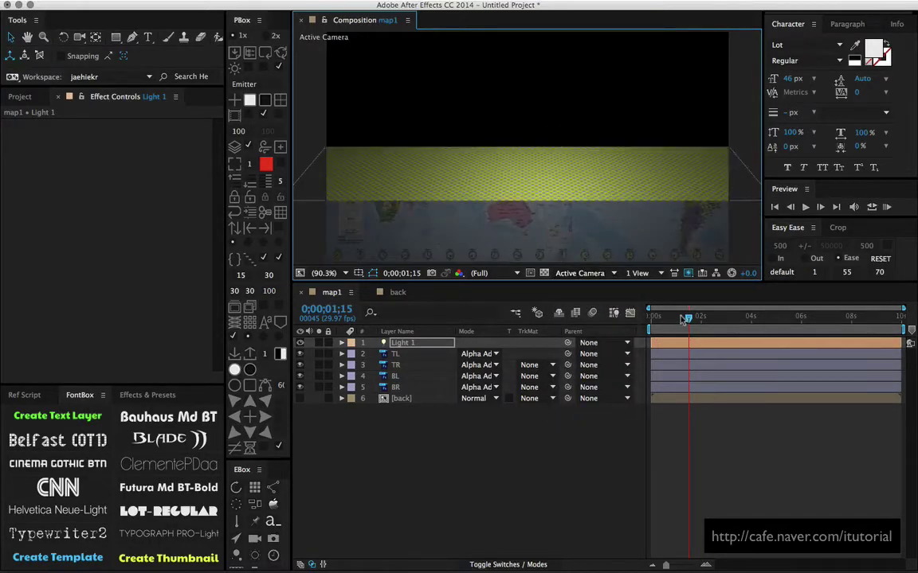
left_click_drag(689, 317, 670, 319)
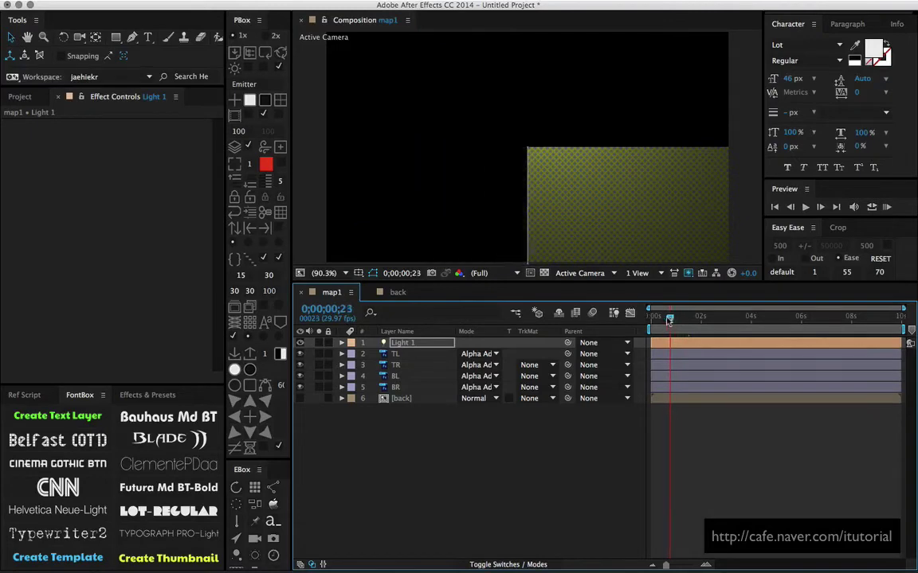
key("Page_Down")
key("Page_Down")
key("Page_Down")
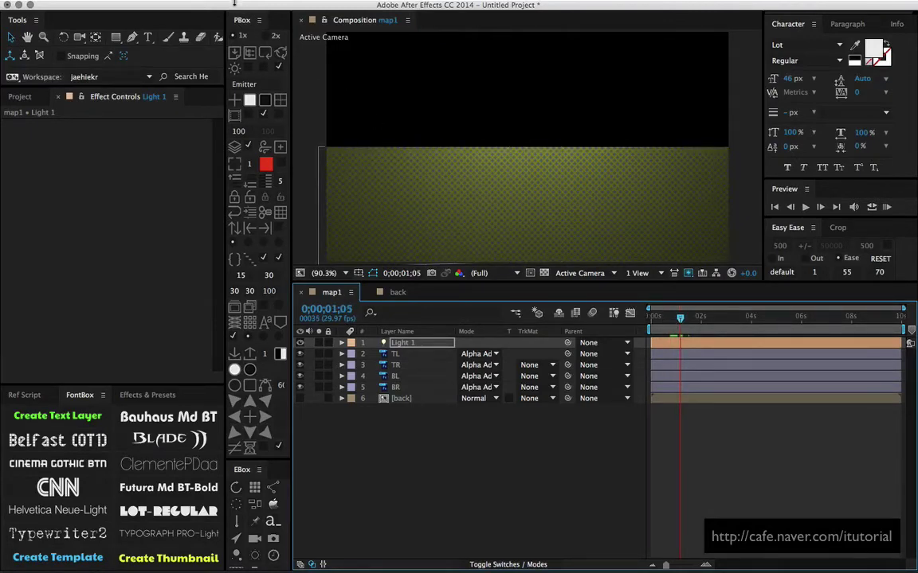
- Add Light 2 as an Ambient light at 30% intensity and preview the fold
left_click(211, 3)
mouse_move(223, 8)
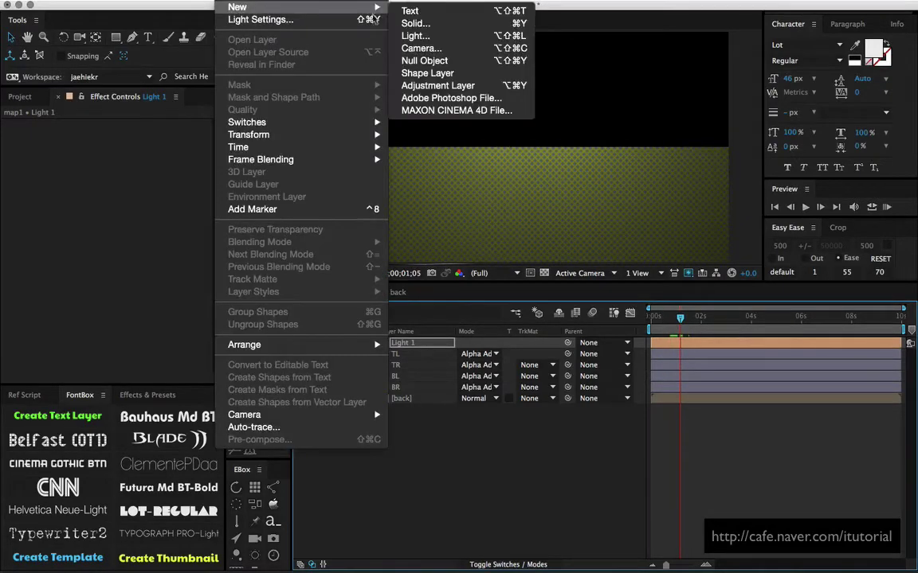
left_click(415, 36)
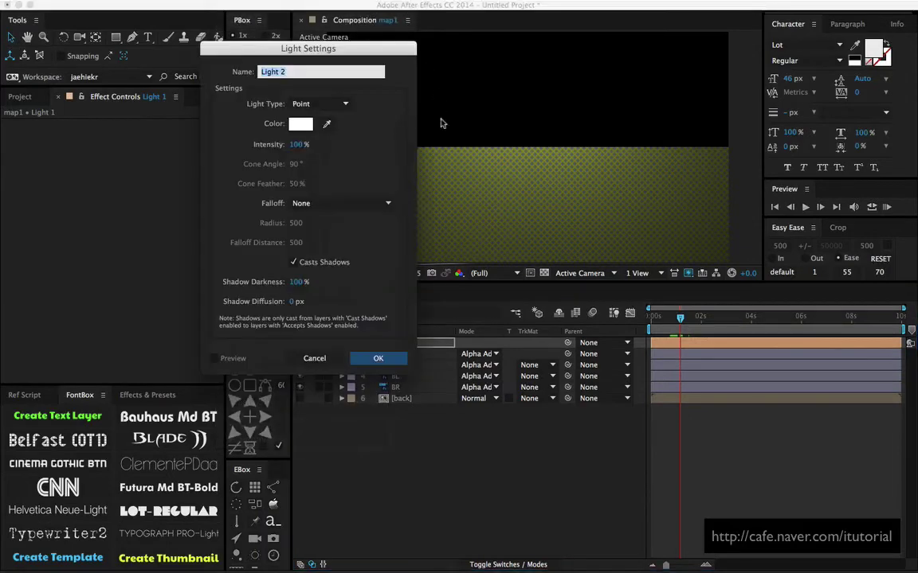
left_click(296, 145)
type("3")
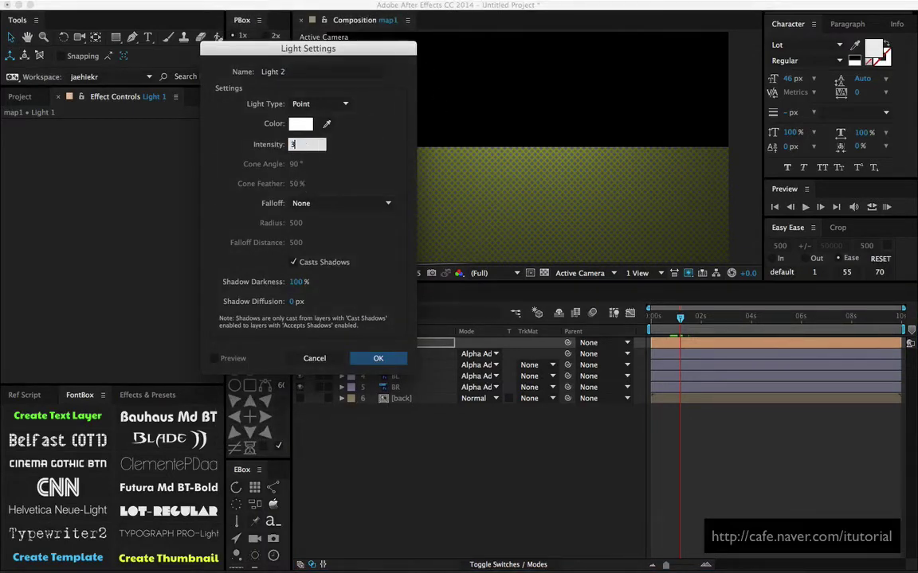
type("0")
left_click(318, 104)
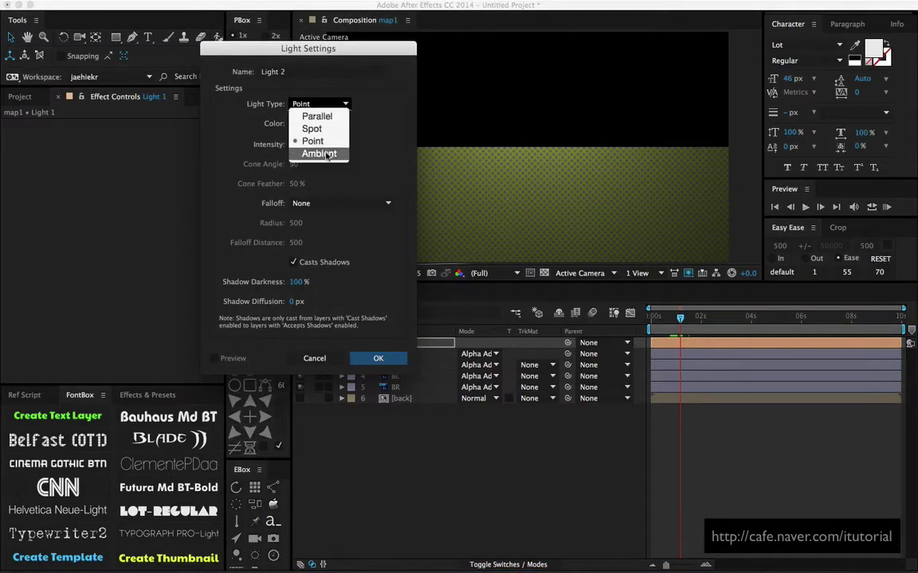
left_click(316, 151)
left_click(378, 359)
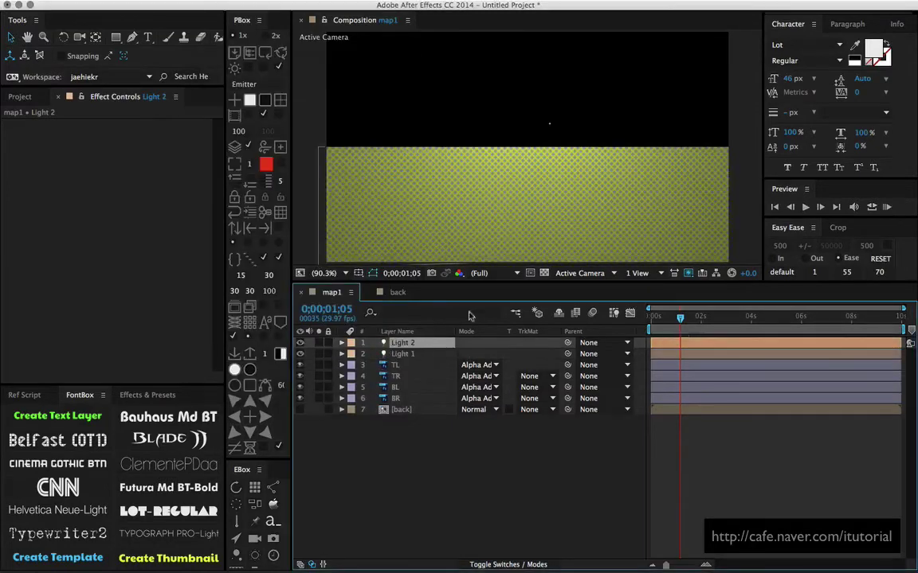
left_click_drag(687, 322, 675, 319)
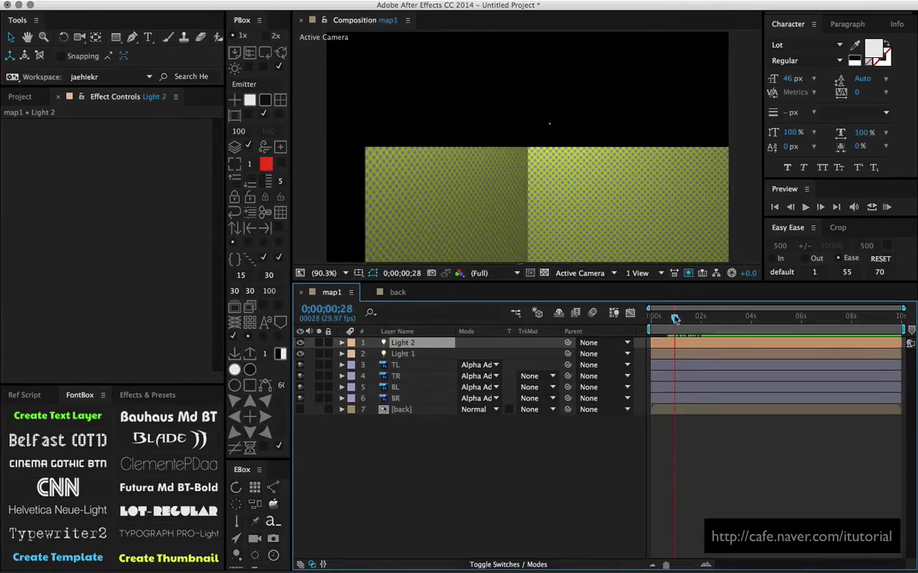
- Add a Two-Node Camera using the 35mm preset
left_click(232, 4)
mouse_move(326, 12)
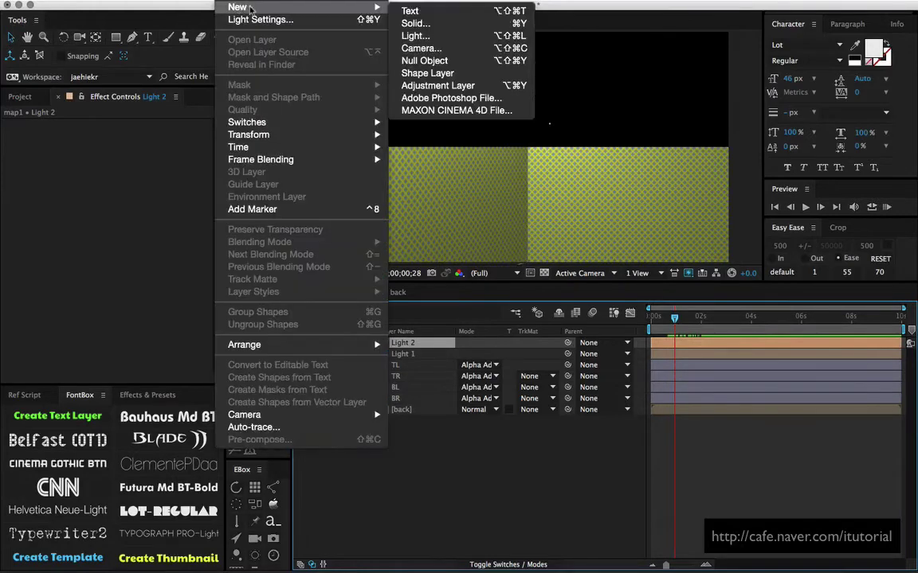
left_click(392, 47)
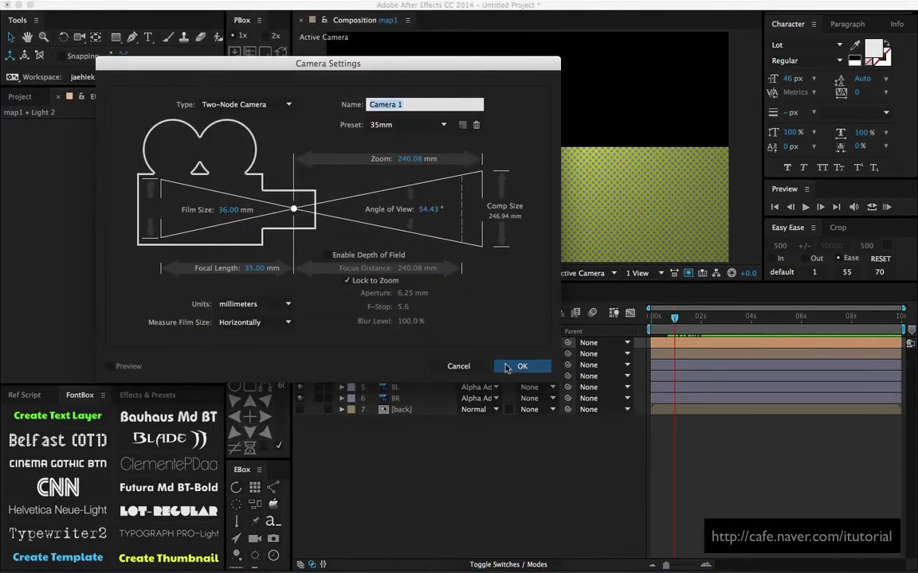
left_click(507, 368)
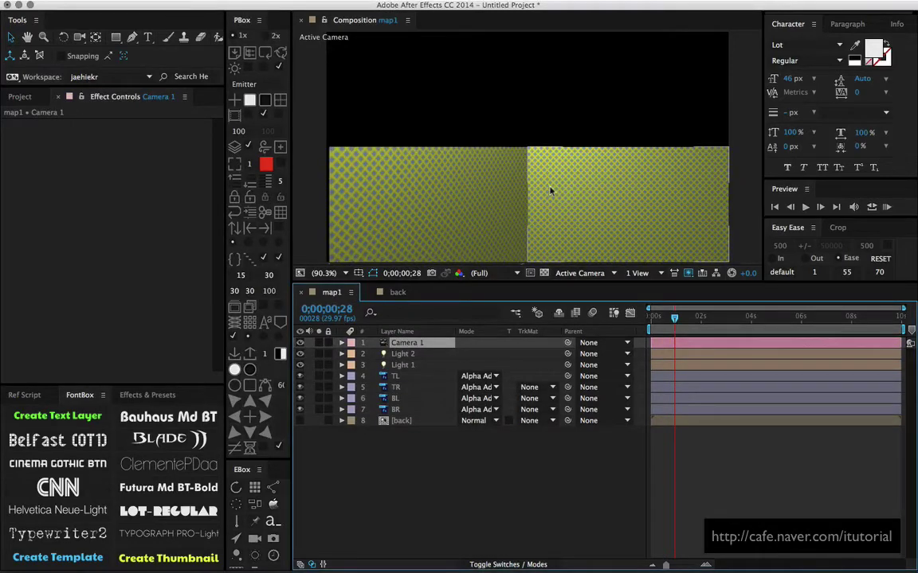
- Orbit Camera 1 with the Camera tool to view the folding panels at an angle
key("c")
left_click_drag(544, 187, 550, 220)
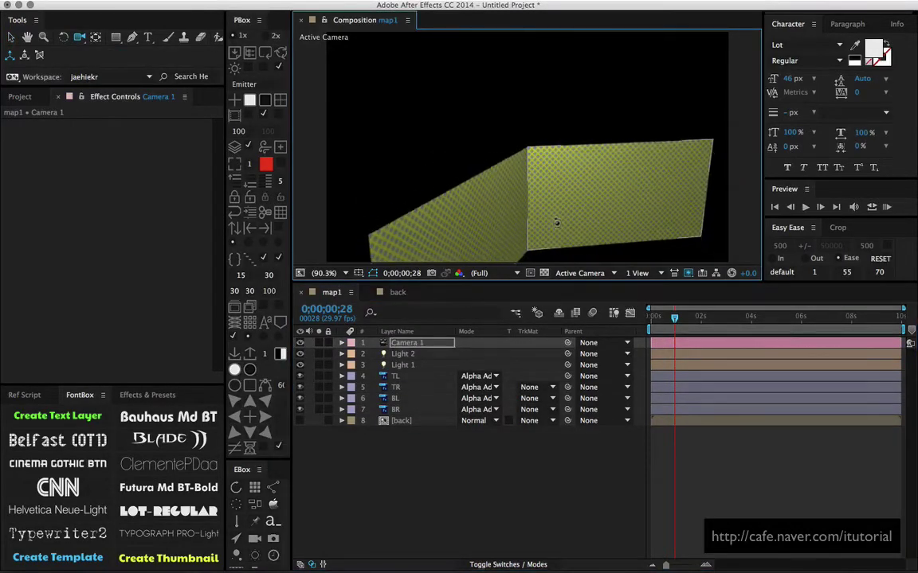
left_click_drag(662, 327, 708, 325)
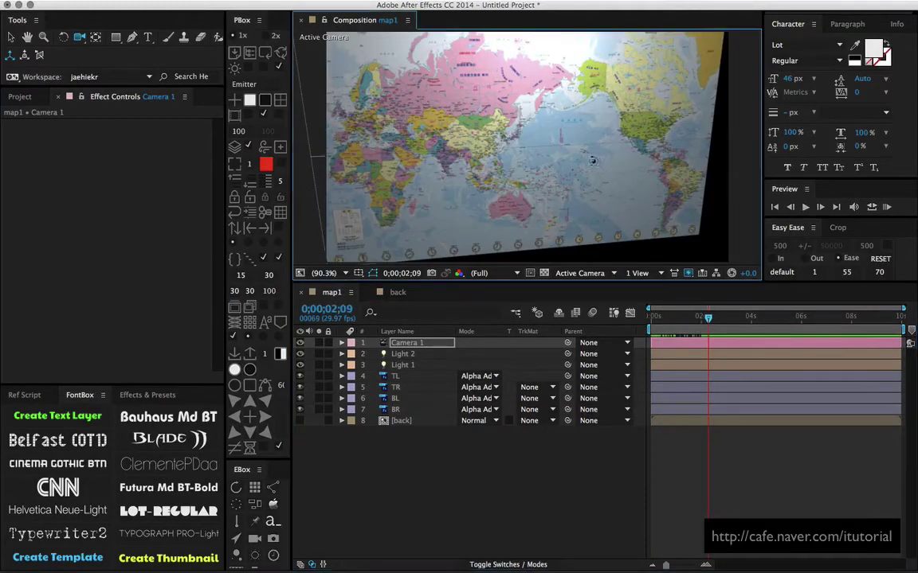
mouse_move(540, 144)
left_mouse_down()
mouse_move(531, 116)
mouse_move(538, 145)
mouse_move(677, 296)
mouse_move(689, 323)
left_mouse_up()
key("c")
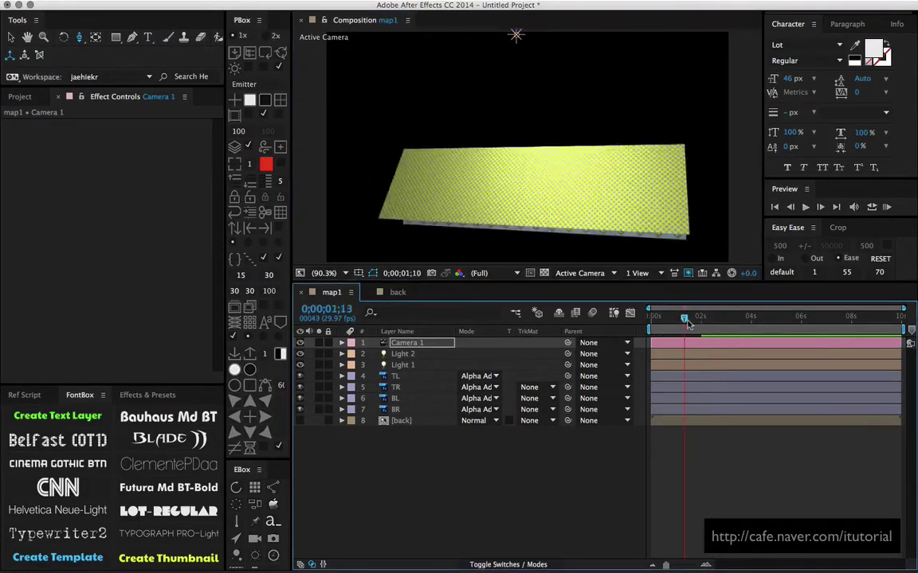
- Turn on Casts Shadows in the Material Options of TL, TR, BL and BR, then deselect them
left_click(410, 356)
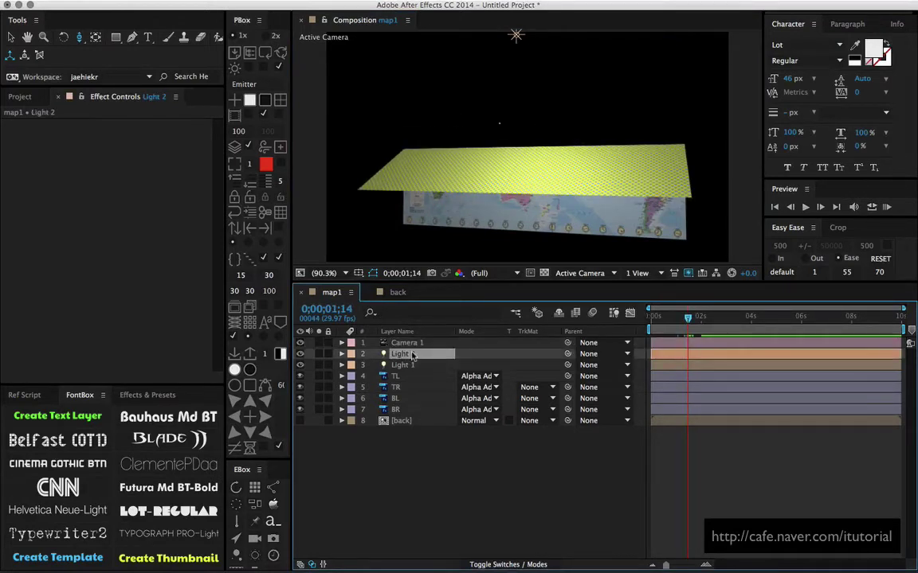
left_click(403, 379)
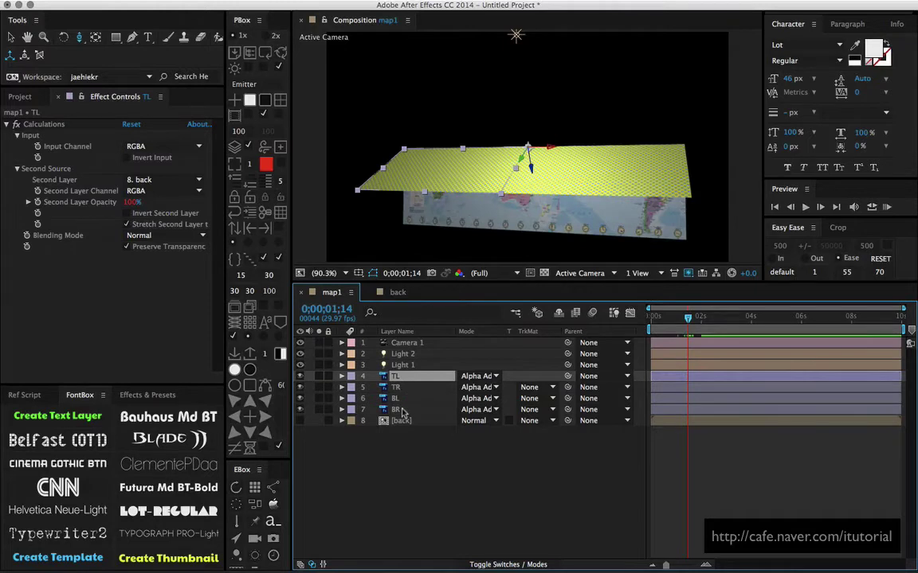
left_click(403, 411, "shift")
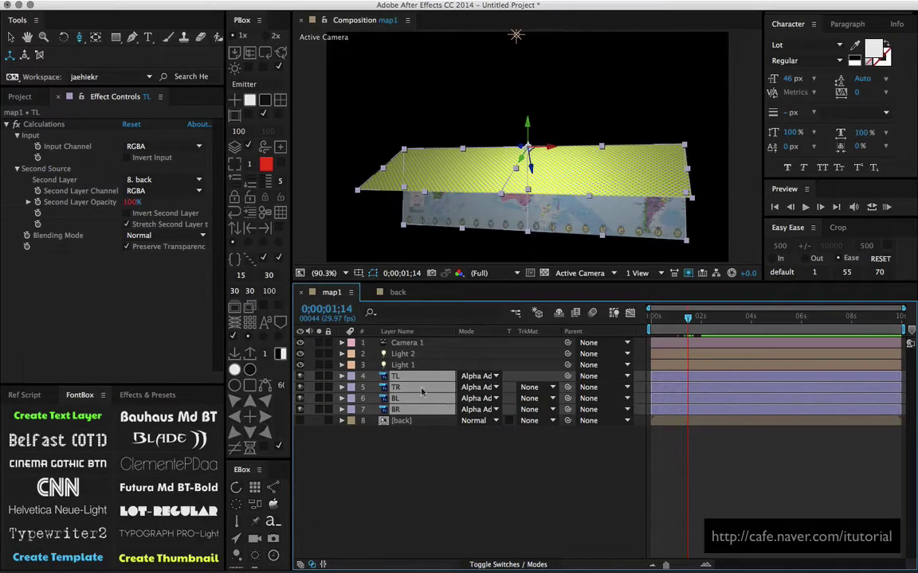
key("a")
key("a")
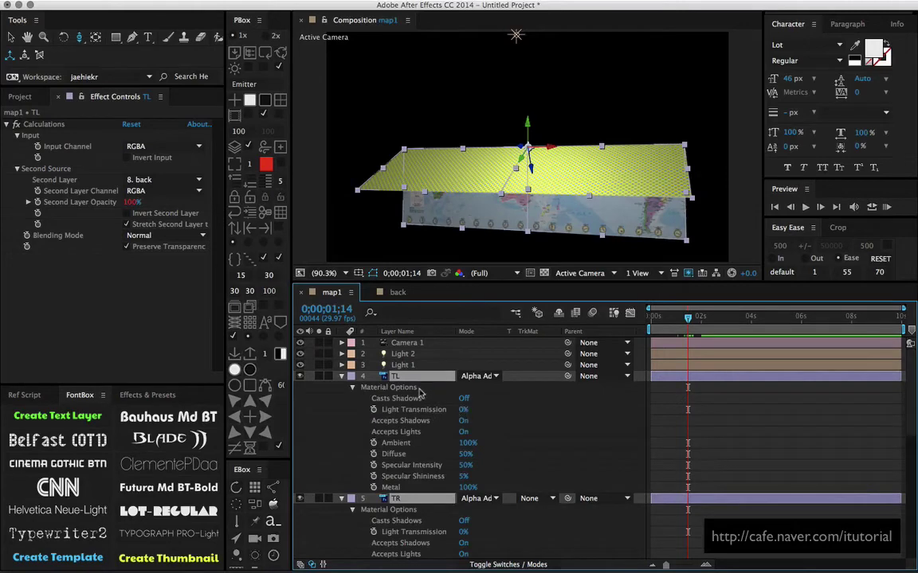
left_click(342, 376)
left_click(371, 377)
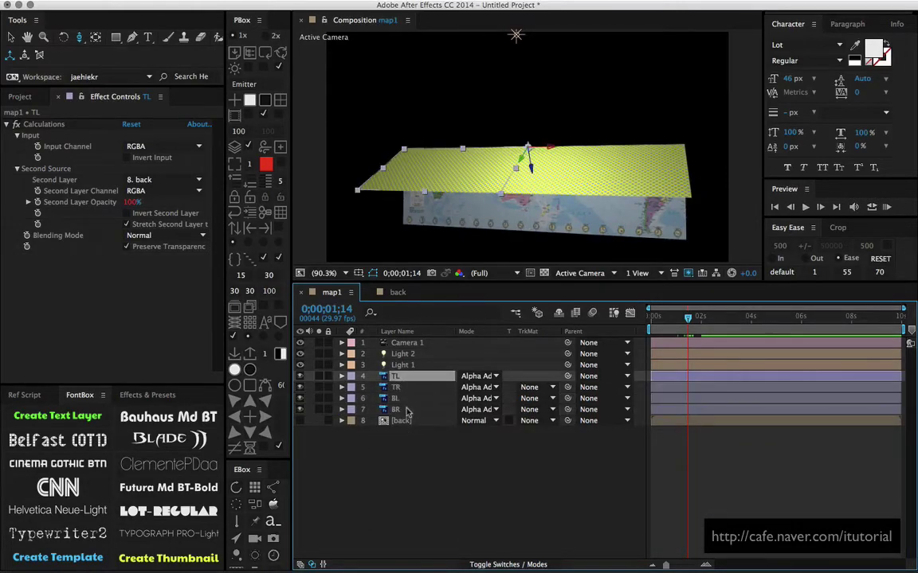
left_click(406, 410, "shift")
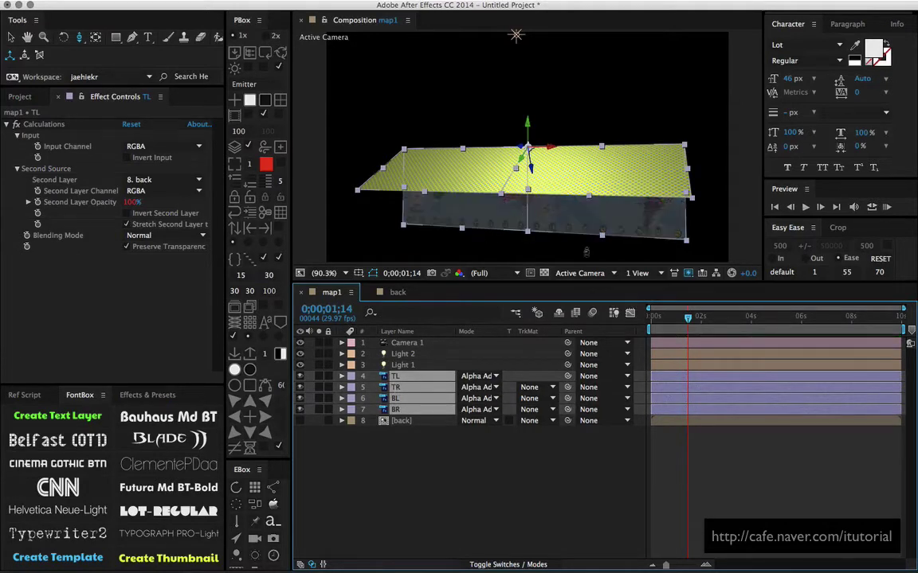
key("F2")
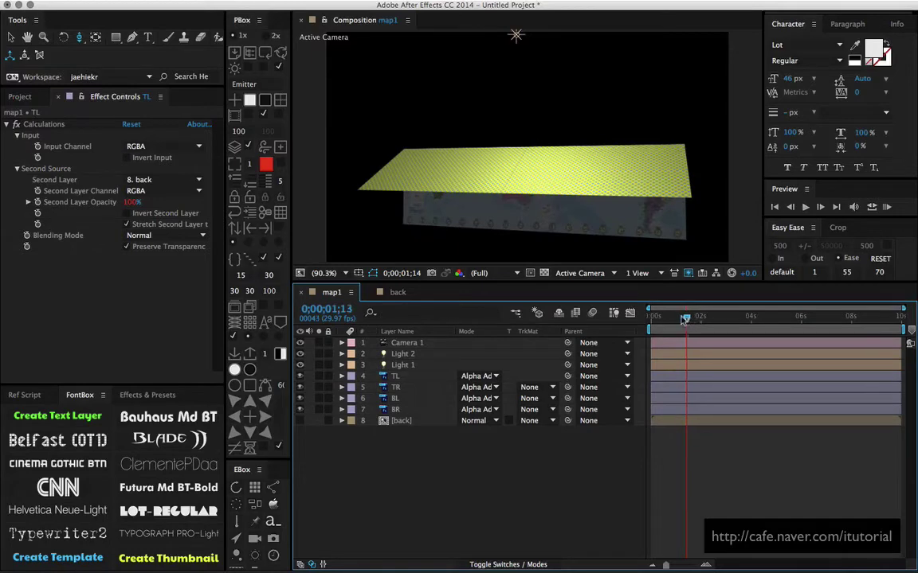
- Advance the fold animation and orbit the camera to a steeper angle on the map
left_click(679, 319)
left_click_drag(679, 319, 699, 317)
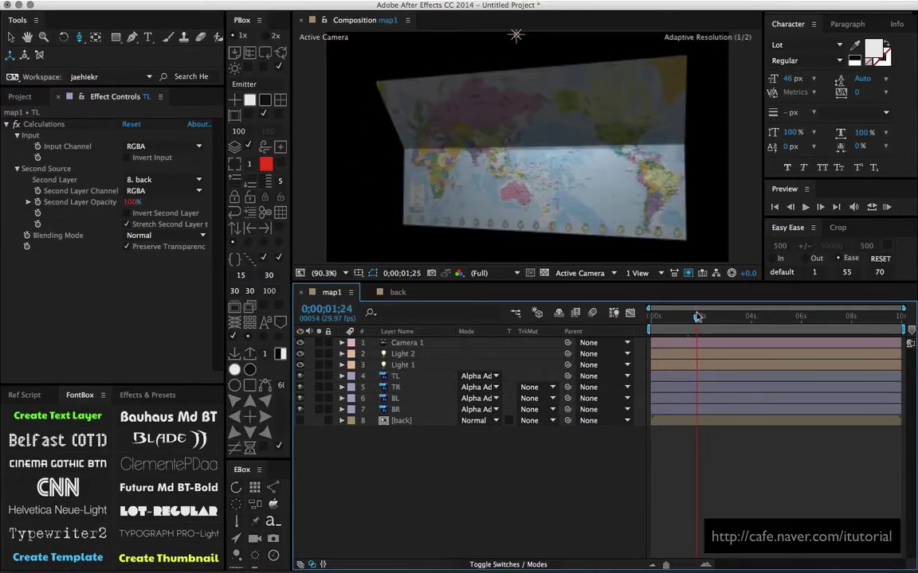
left_click_drag(700, 317, 696, 318)
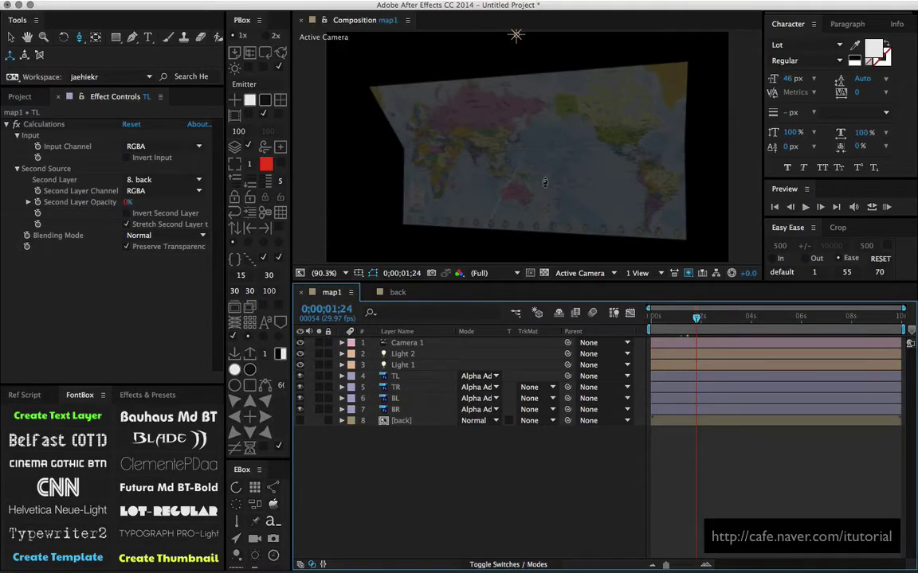
mouse_move(537, 170)
left_mouse_down()
mouse_move(688, 199)
mouse_move(602, 144)
left_mouse_up()
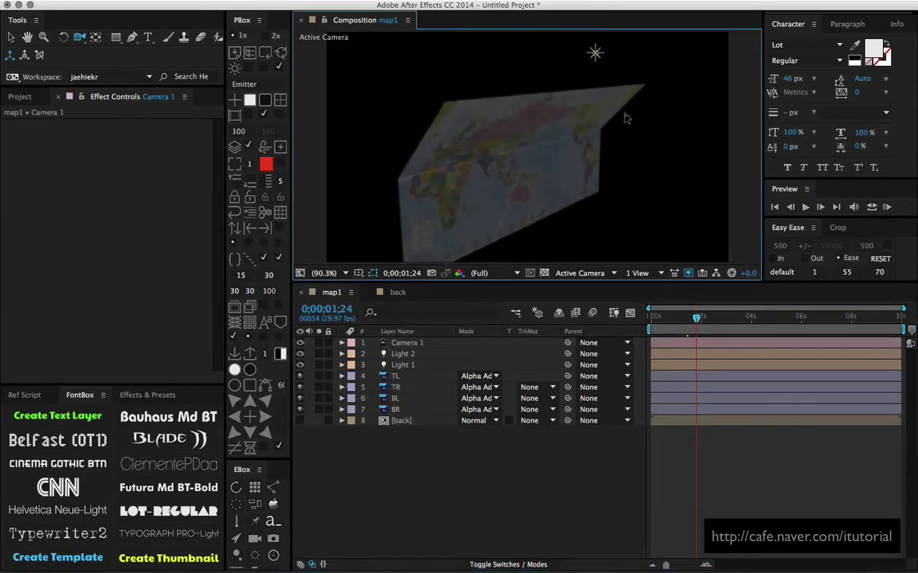
- Drag Light 1 further to the right of the map with the Selection tool
key("v")
left_click(601, 56)
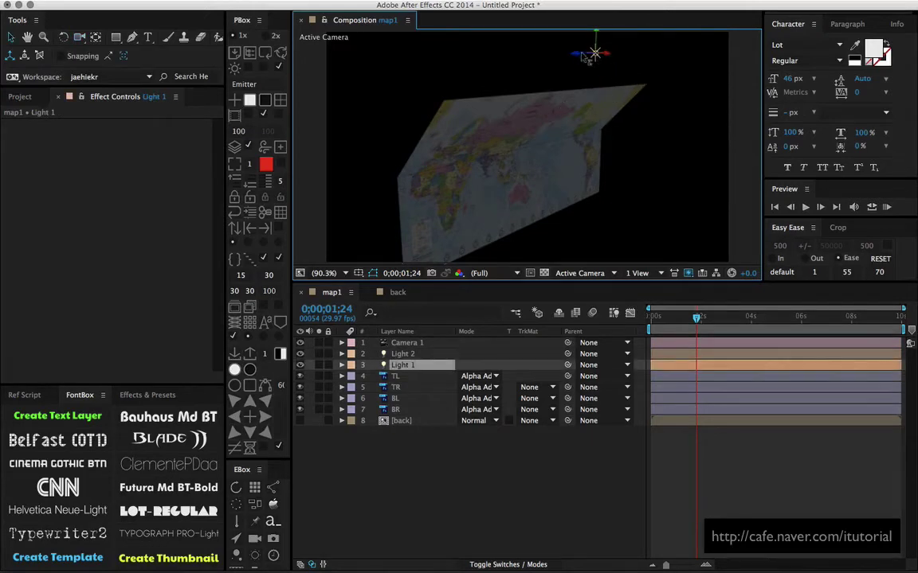
left_click_drag(587, 57, 633, 98)
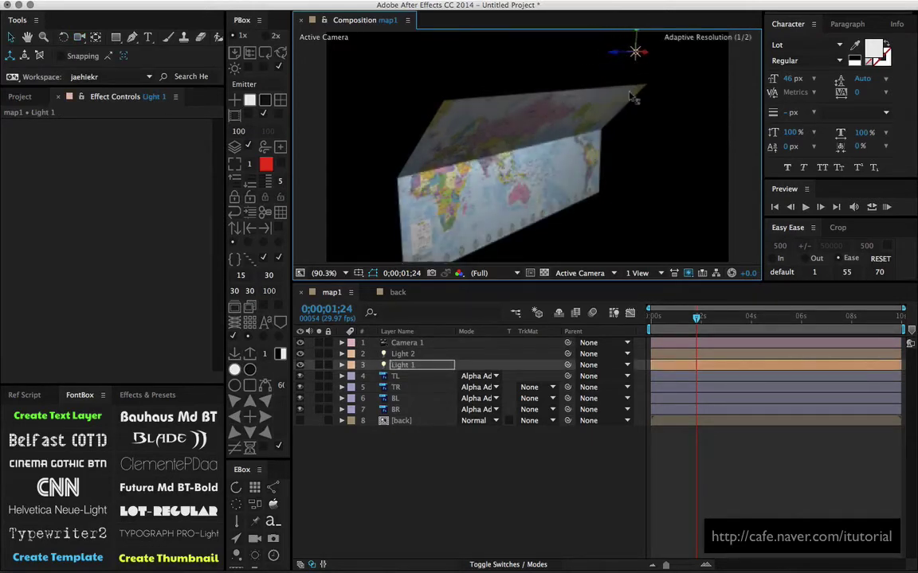
left_click_drag(697, 317, 697, 319)
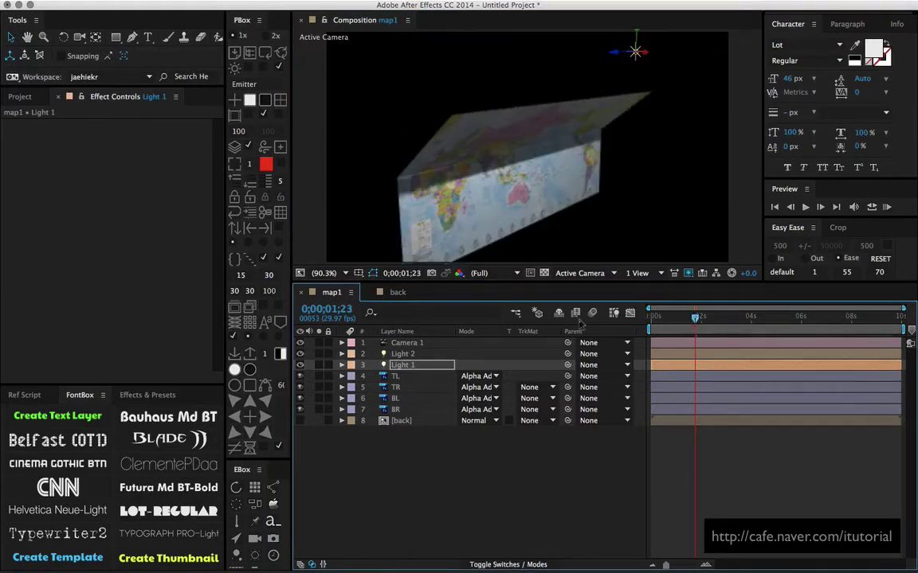
- Set Light 1's Shadow Darkness to 65% and Shadow Diffusion to 10 pixels
left_click(412, 357)
left_click(341, 353)
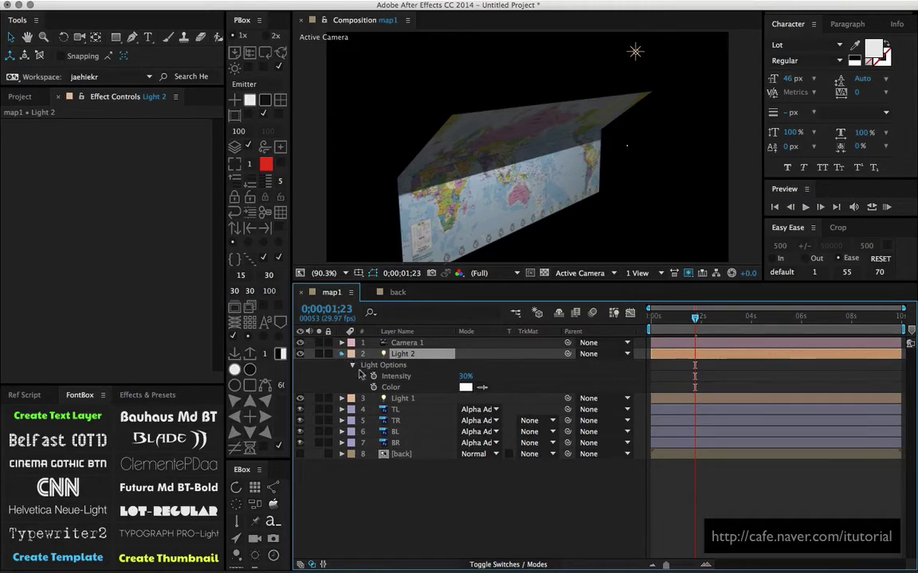
left_click(342, 353)
left_click(402, 365)
left_click(342, 365)
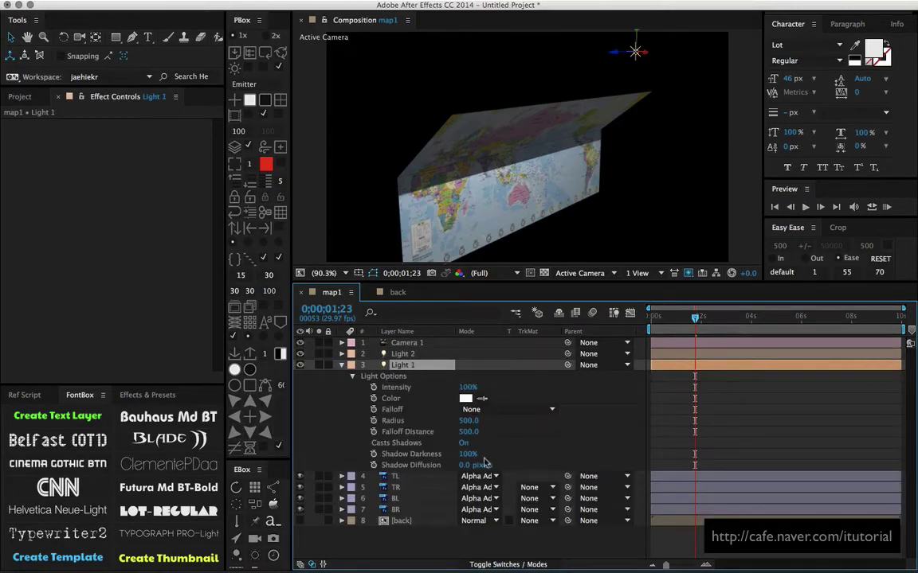
left_click(468, 456)
type("5")
key("Tab")
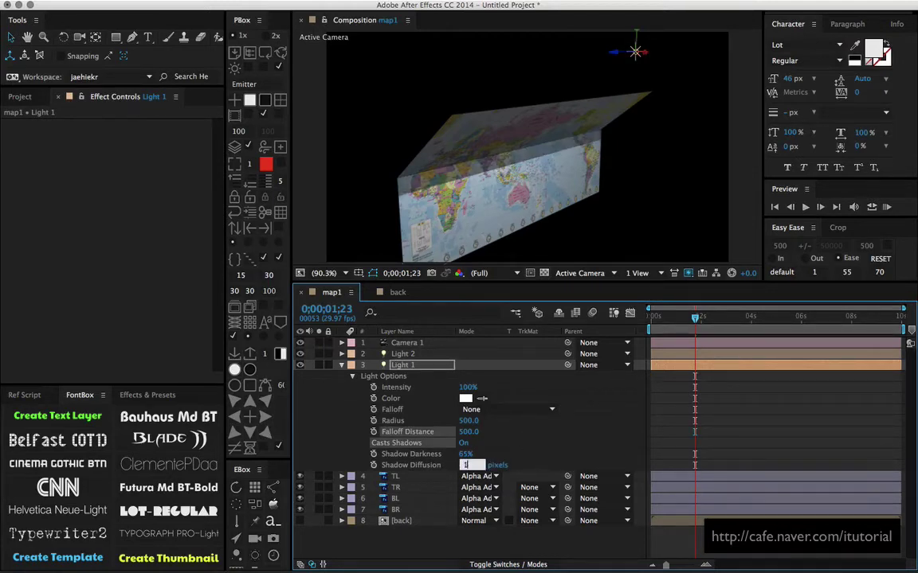
type("10")
key("Return")
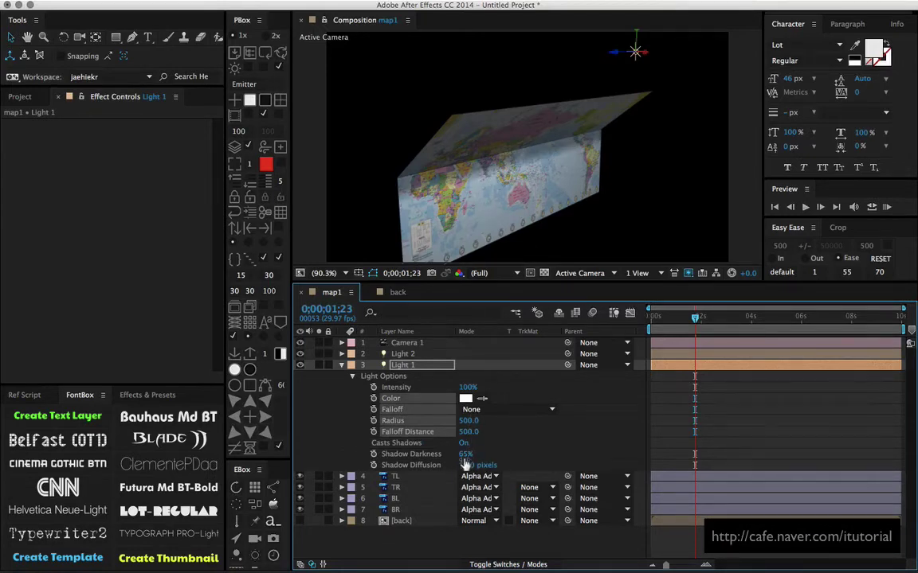
- Lower Light 1's Shadow Diffusion to 5 pixels and scrub through the fold
left_click(466, 467)
left_click(402, 354, "shift")
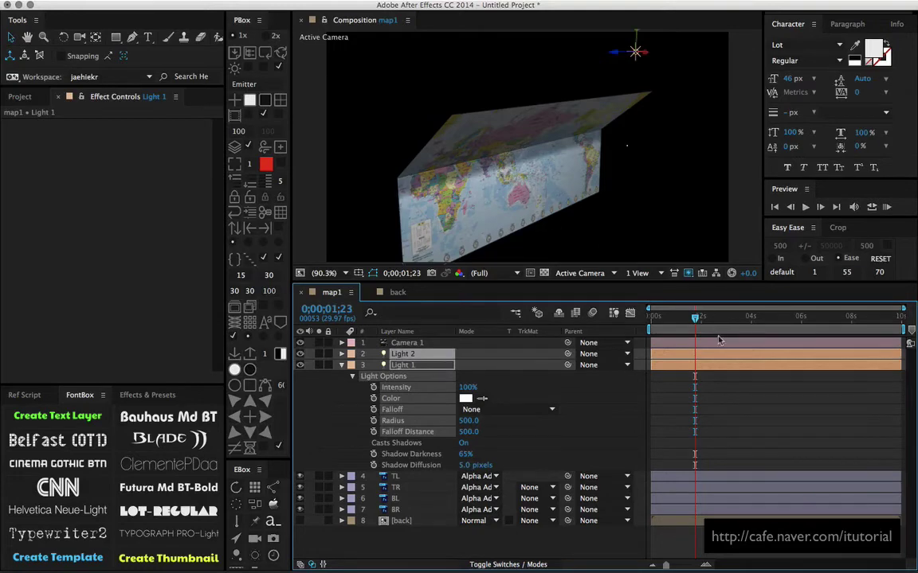
left_click_drag(695, 321, 716, 320)
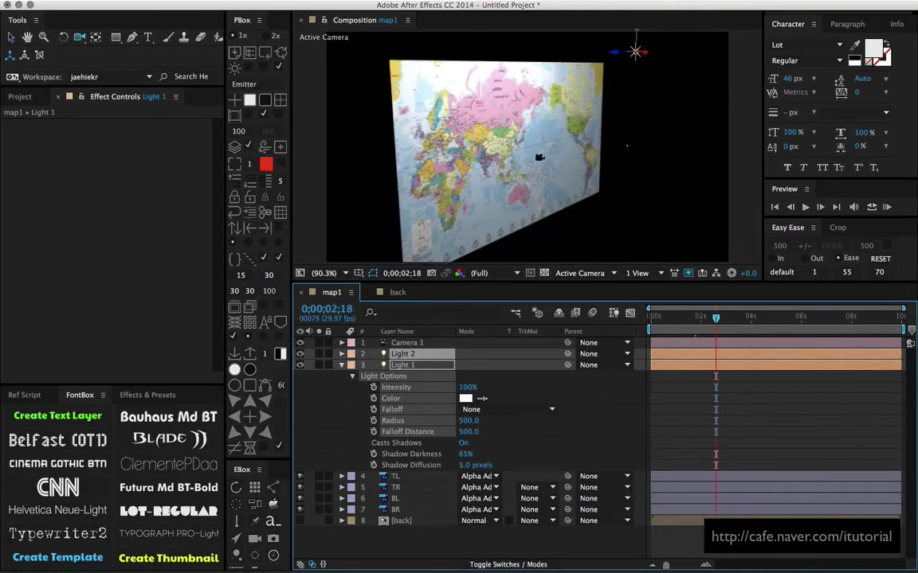
- Orbit and track Camera 1 in close over Asia and the Pacific, then replay the fold's opening
mouse_move(571, 168)
left_mouse_down()
mouse_move(424, 135)
mouse_move(581, 148)
left_mouse_up()
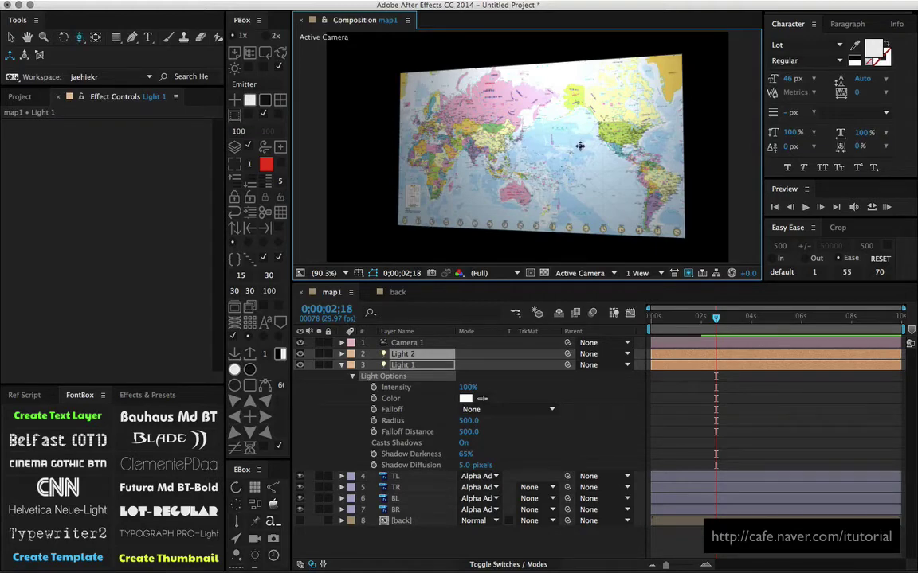
left_click_drag(575, 142, 561, 143)
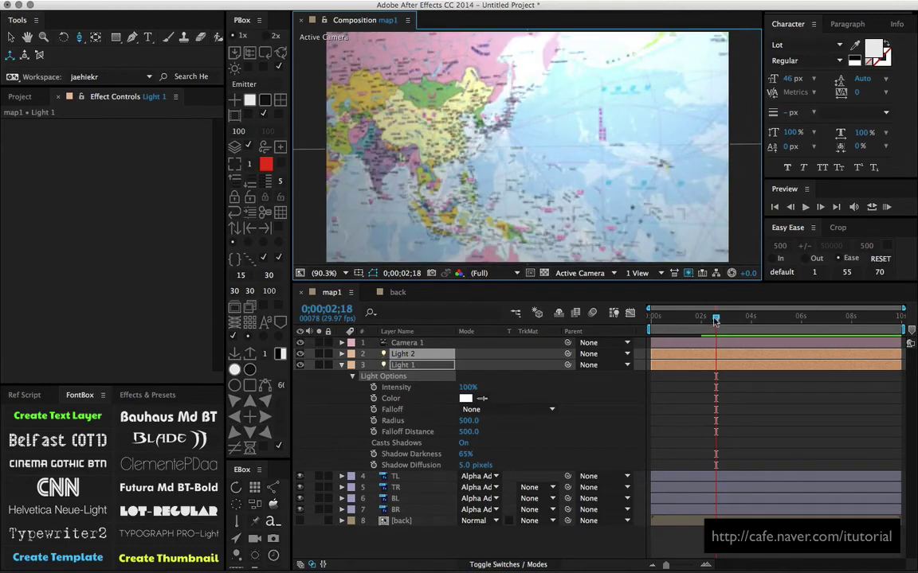
key("space")
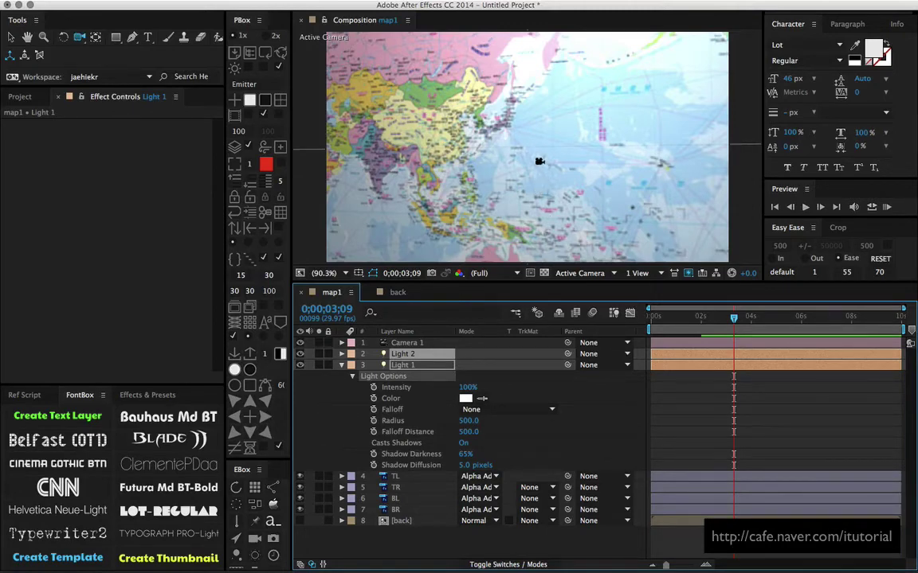
left_click_drag(544, 158, 498, 189)
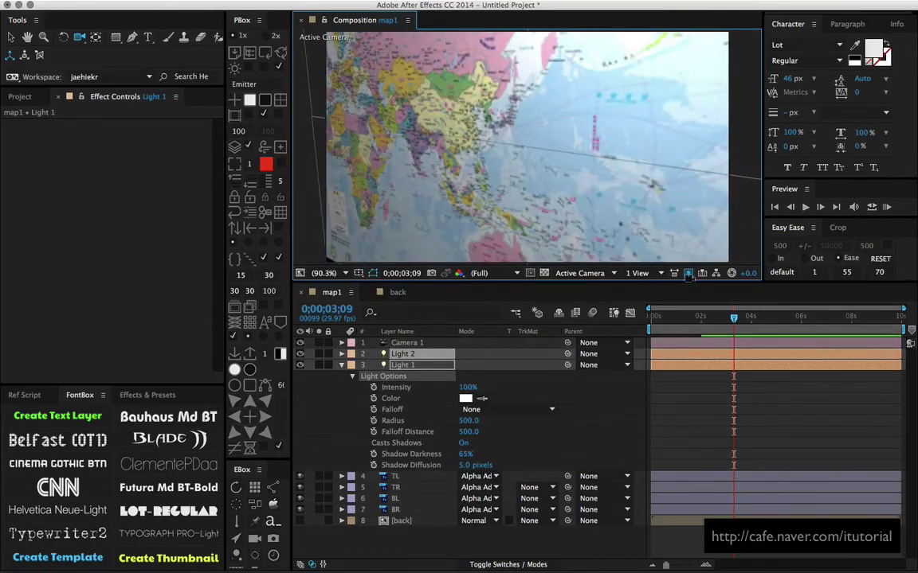
left_click_drag(726, 325, 643, 331)
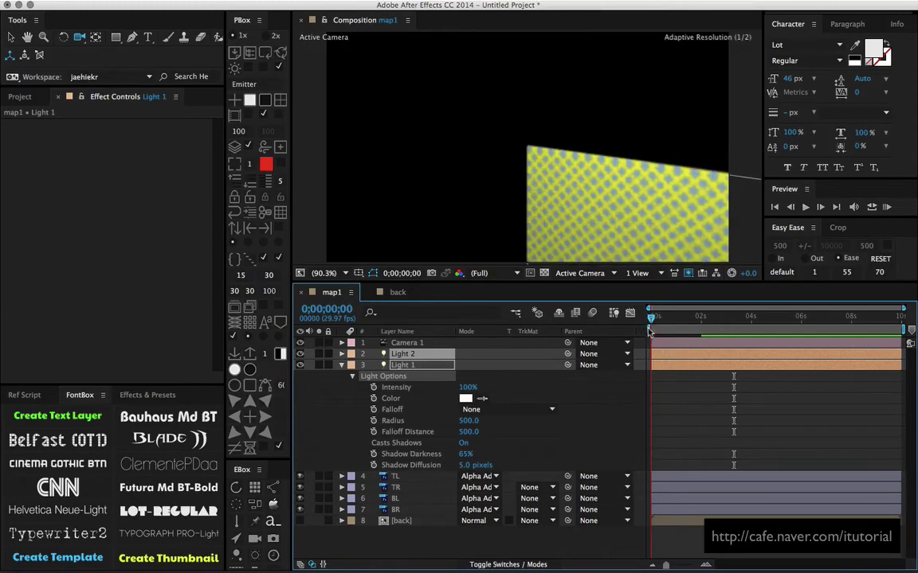
mouse_move(649, 333)
left_mouse_down()
mouse_move(666, 332)
mouse_move(640, 333)
mouse_move(718, 327)
mouse_move(698, 329)
left_mouse_up()
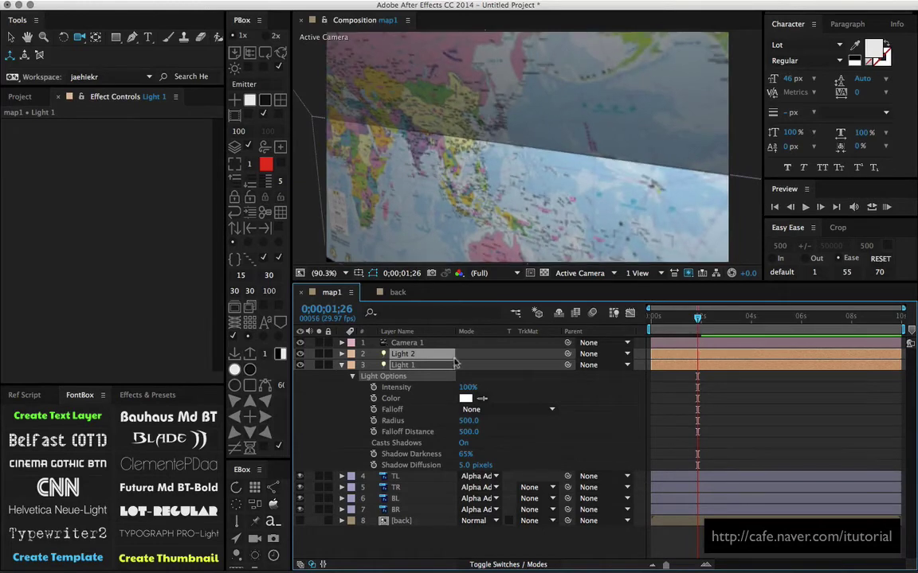
- Keyframe Light 1's Shadow Darkness so it drops to 0% around the two-second mark
left_click(374, 454)
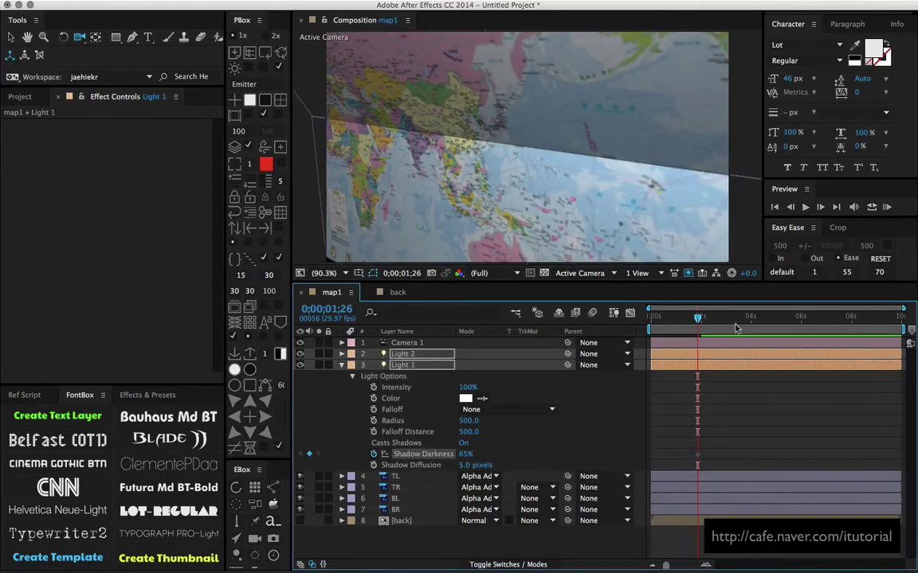
left_click_drag(698, 319, 703, 319)
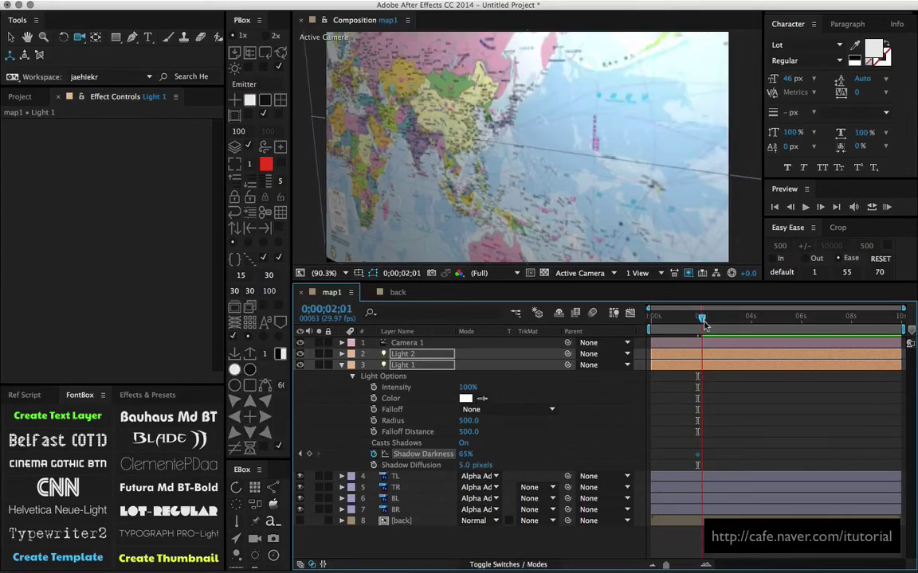
left_click(465, 455)
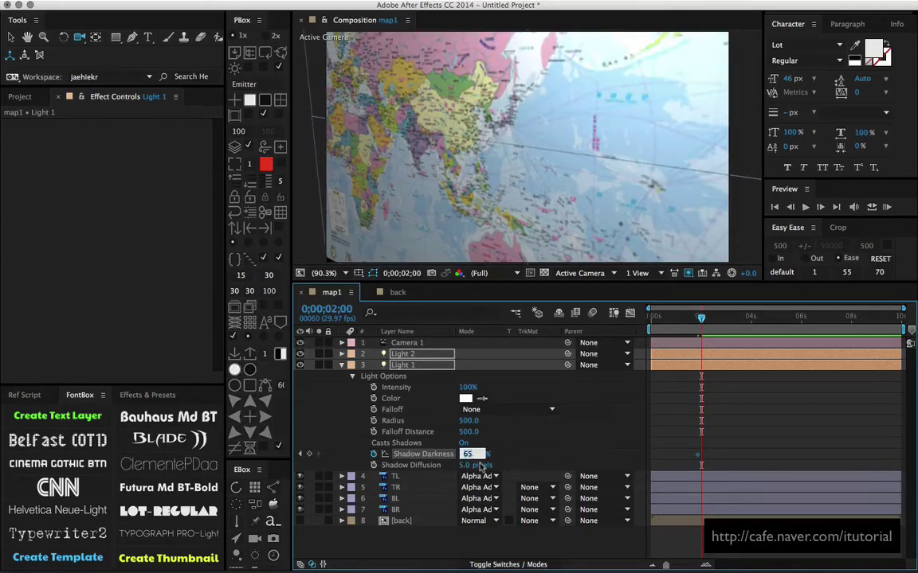
type("0")
key("Return")
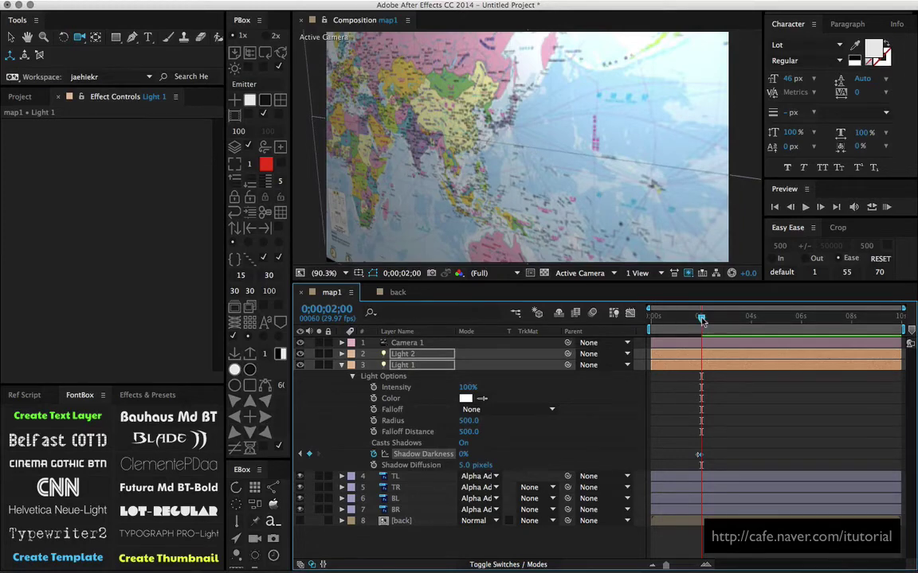
left_click_drag(703, 320, 696, 319)
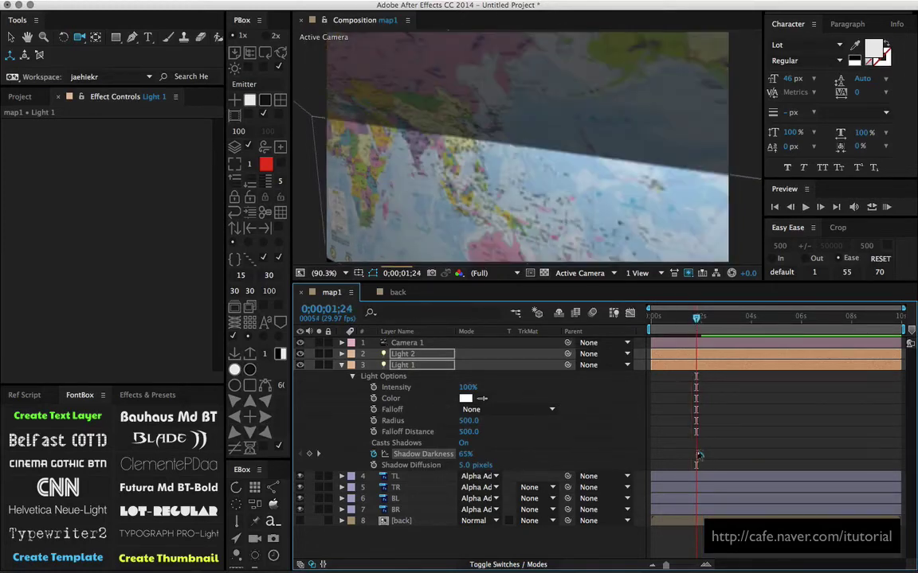
left_click(698, 455)
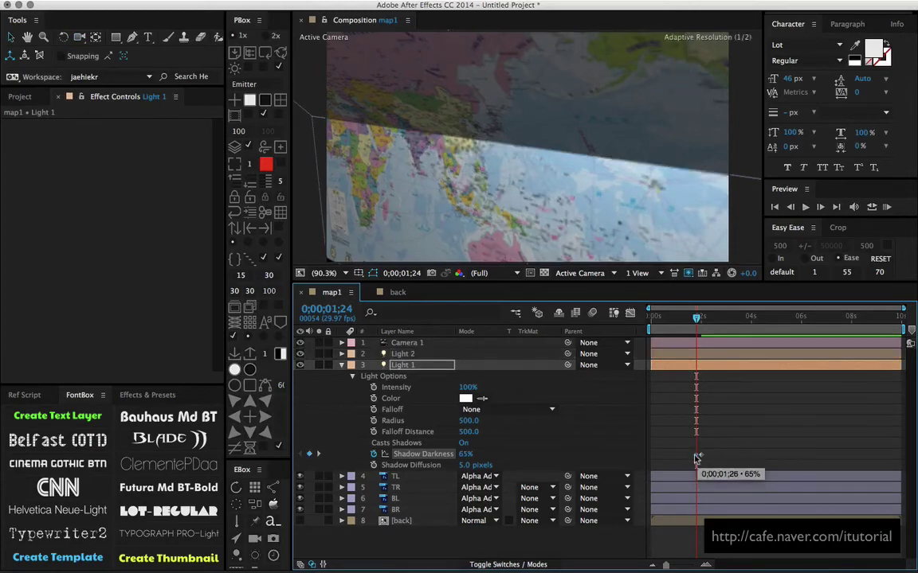
left_click_drag(682, 320, 707, 320)
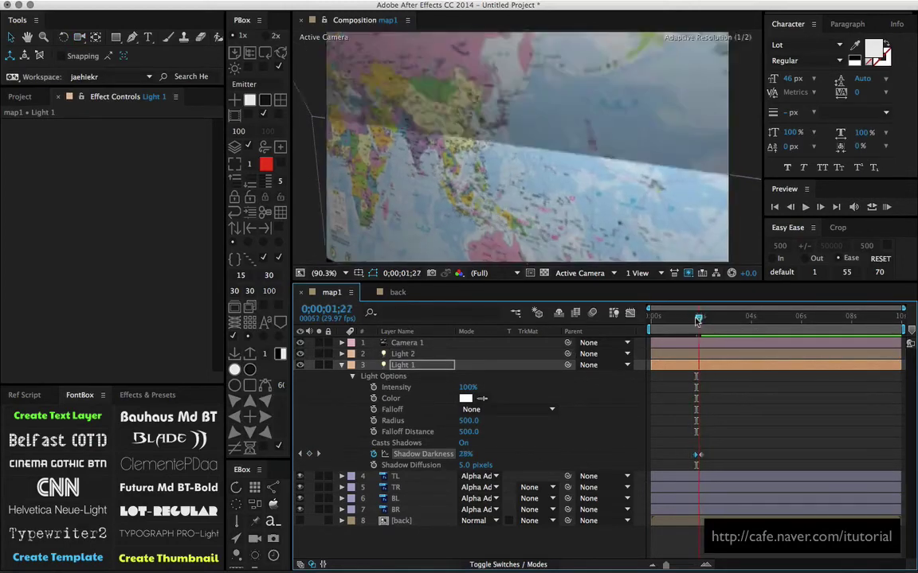
- Orbit the Active Camera back until the whole world-map plane fits in view
left_click(323, 273)
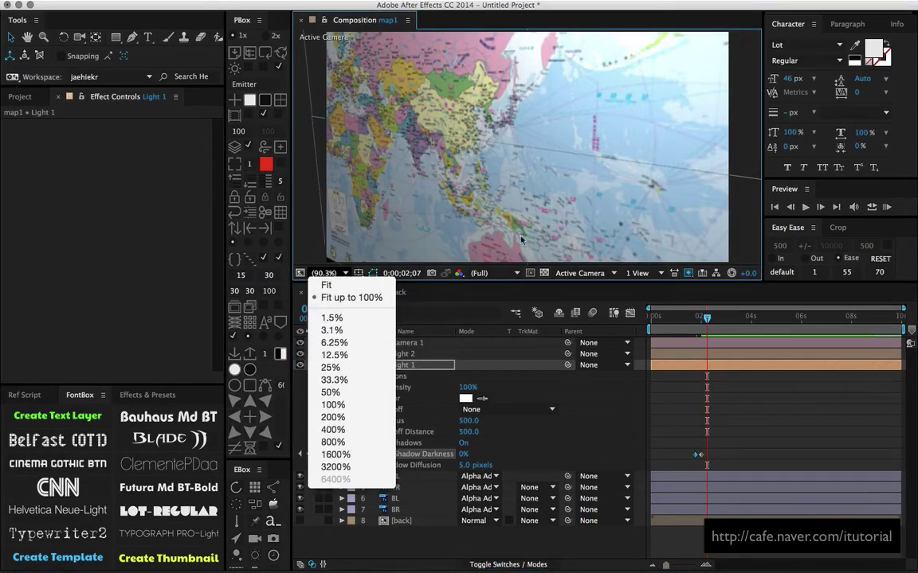
left_click(545, 188)
key("c")
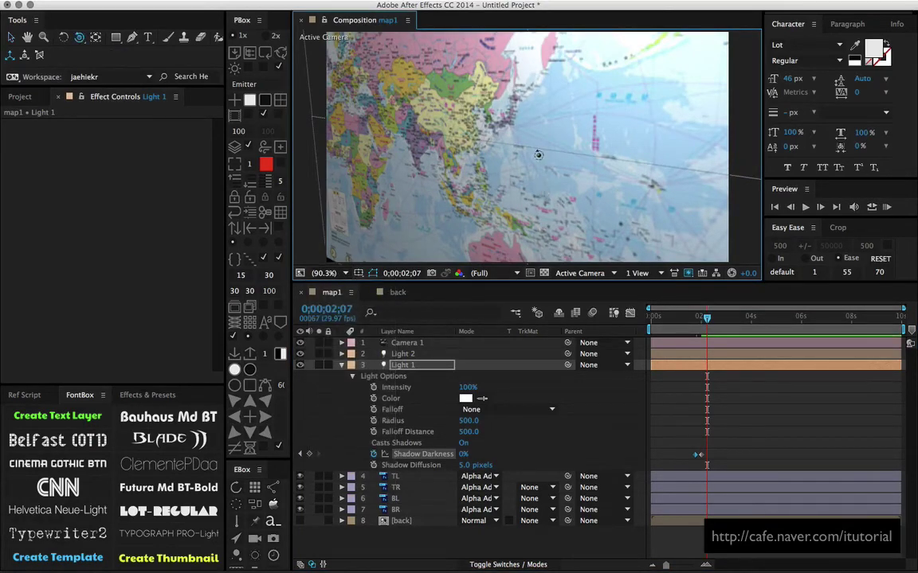
mouse_move(541, 149)
left_mouse_down()
mouse_move(516, 414)
mouse_move(664, 410)
left_mouse_up()
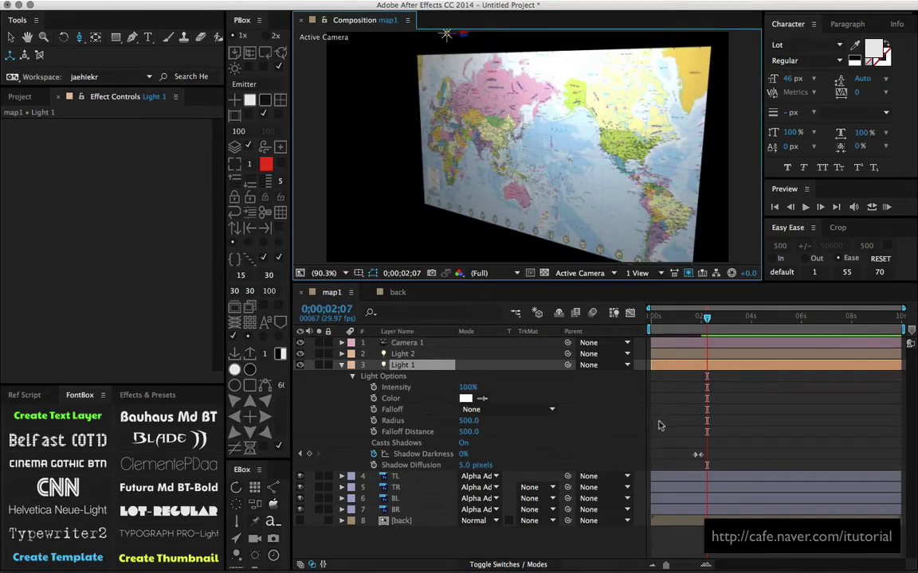
- Review the fold, then add a 0% Shadow Darkness keyframe for Light 1 at 0;00;01;07
left_click(698, 348)
left_click_drag(706, 317, 686, 320)
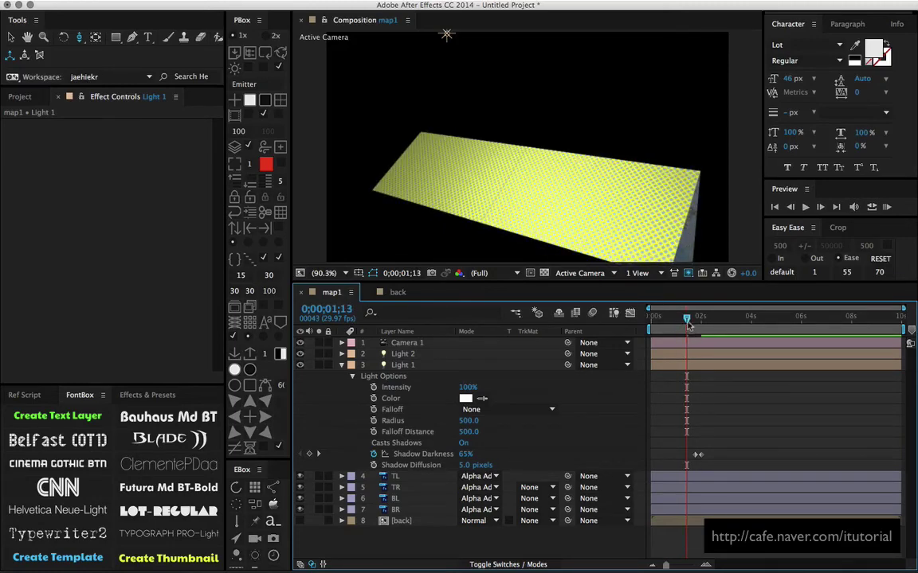
mouse_move(689, 323)
left_mouse_down()
mouse_move(673, 324)
mouse_move(704, 325)
mouse_move(691, 329)
left_mouse_up()
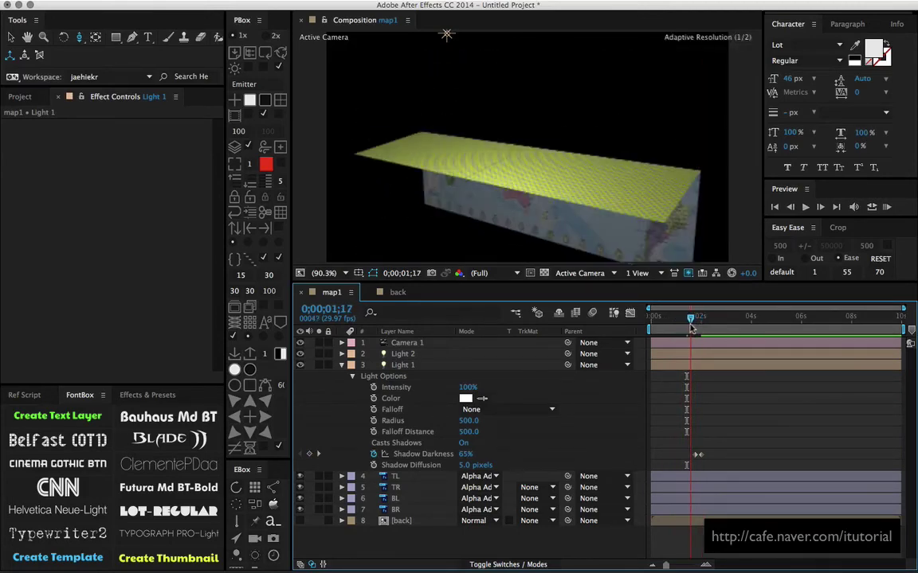
key("space")
key("space")
left_click_drag(691, 329, 683, 332)
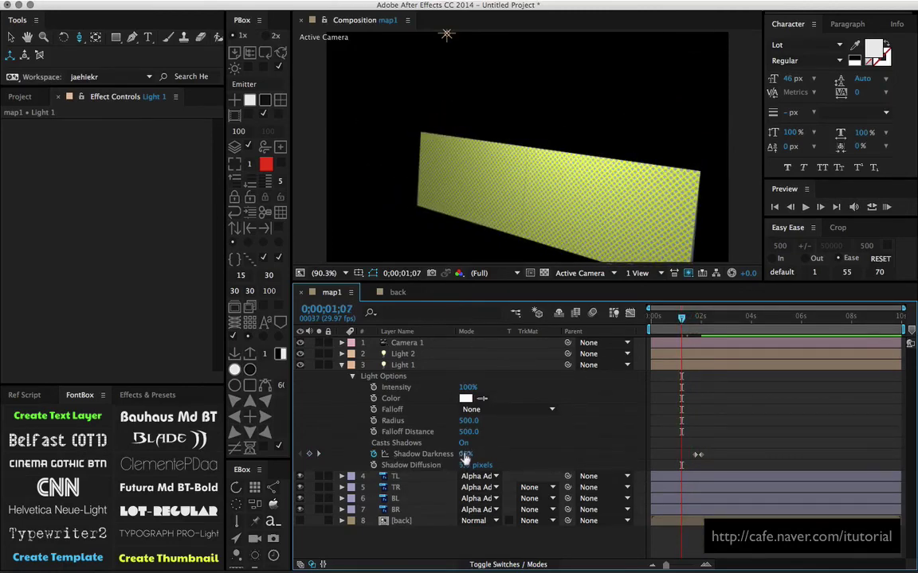
left_click_drag(463, 454, 439, 455)
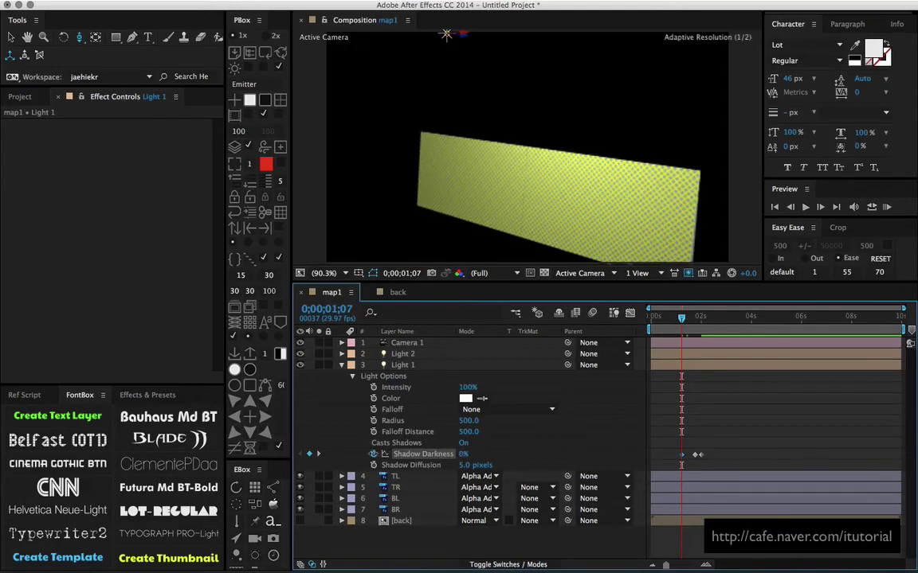
left_click(402, 365)
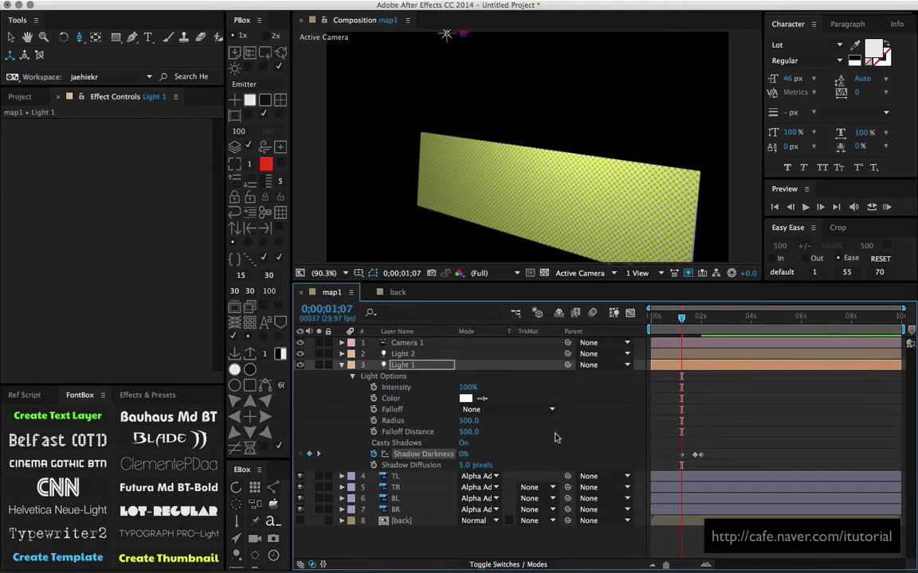
left_click_drag(679, 318, 660, 318)
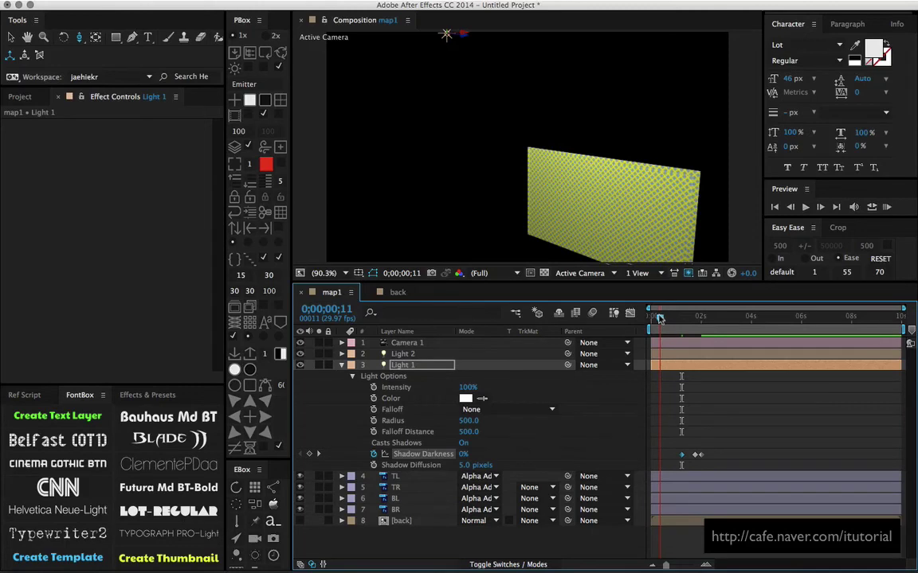
- Add a Shadow Darkness keyframe at 0;00;00;15 and a 65% keyframe as the walls spread
left_click_drag(660, 319, 664, 318)
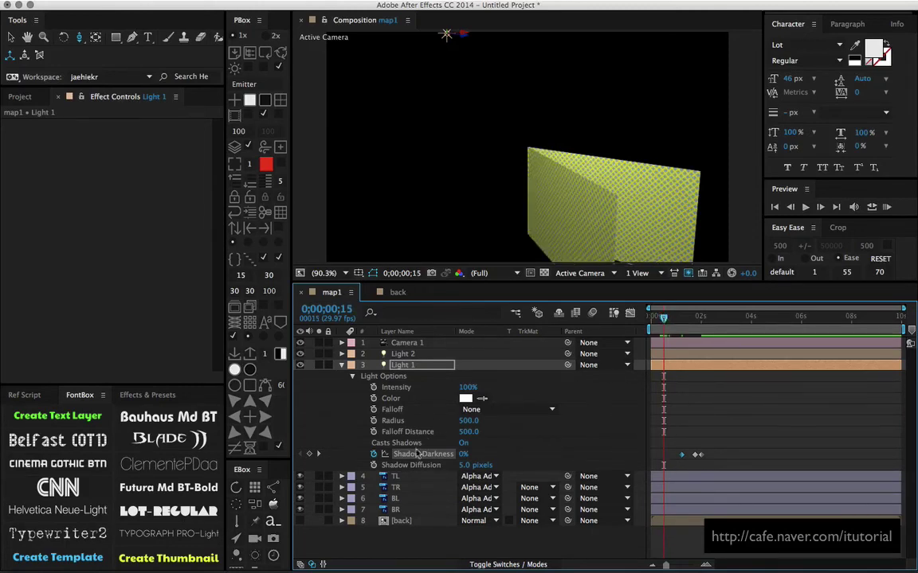
left_click(310, 454)
left_click_drag(665, 318, 673, 318)
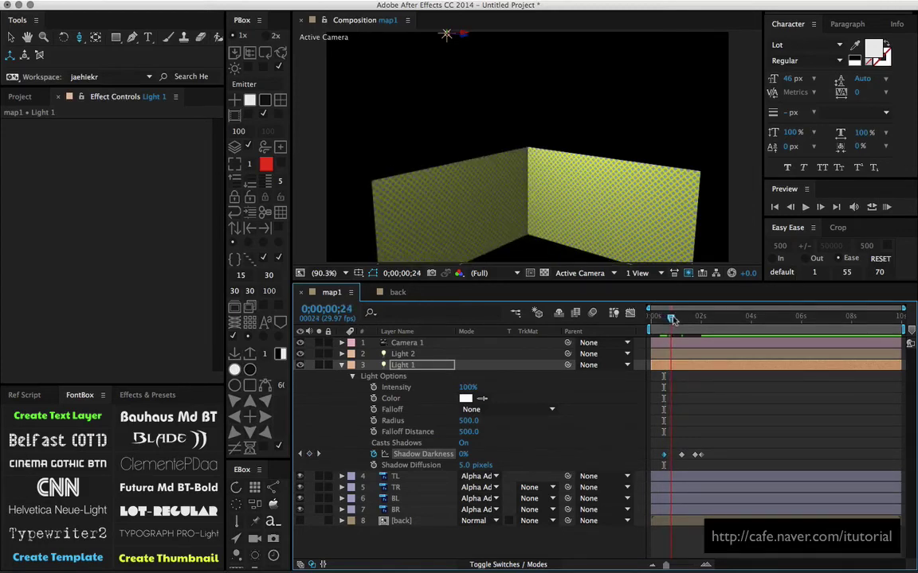
left_click_drag(673, 320, 676, 320)
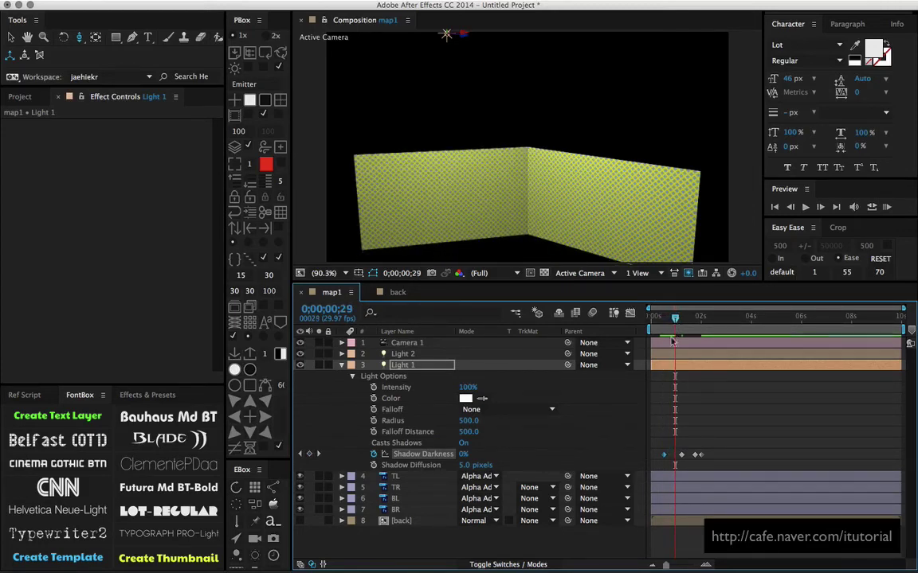
left_click(464, 455)
type("65")
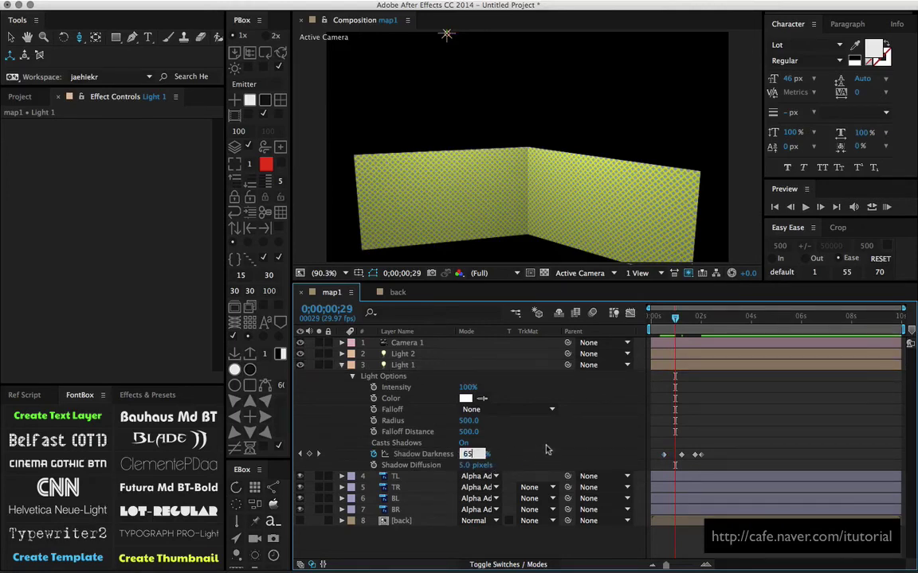
key("Return")
- Shift a Shadow Darkness keyframe earlier and scrub through the fold to check the shadow timing
left_click_drag(659, 321, 667, 321)
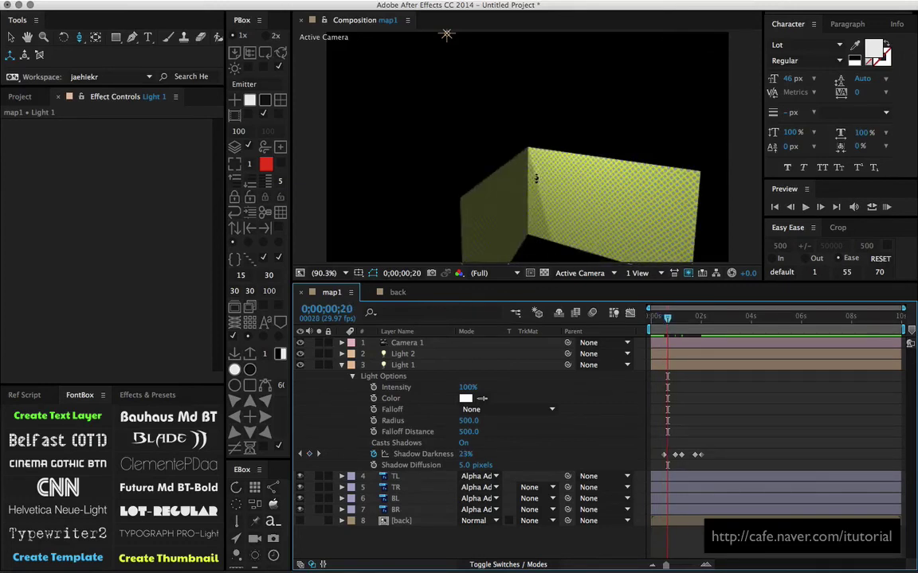
left_click_drag(675, 455, 669, 454)
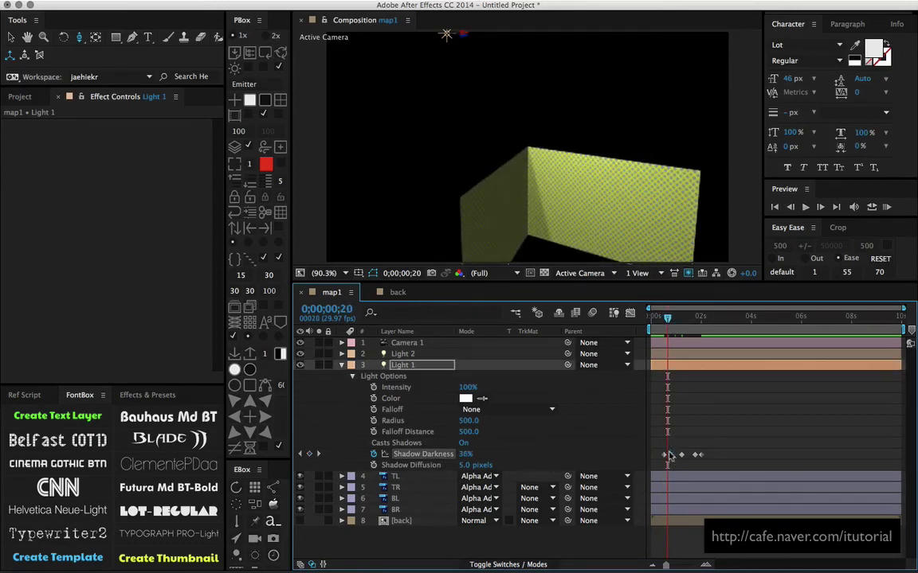
mouse_move(668, 317)
left_mouse_down()
mouse_move(659, 321)
mouse_move(667, 321)
left_mouse_up()
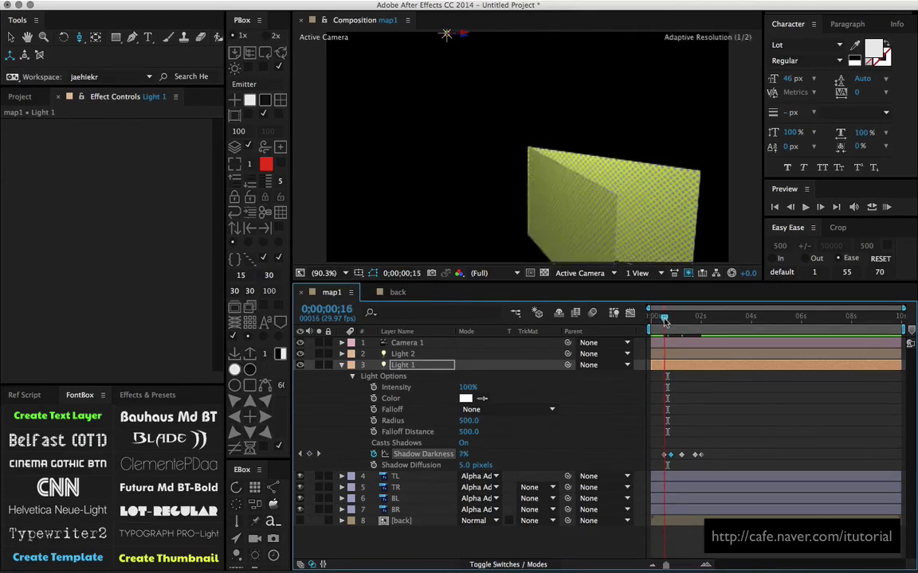
left_click_drag(670, 320, 703, 322)
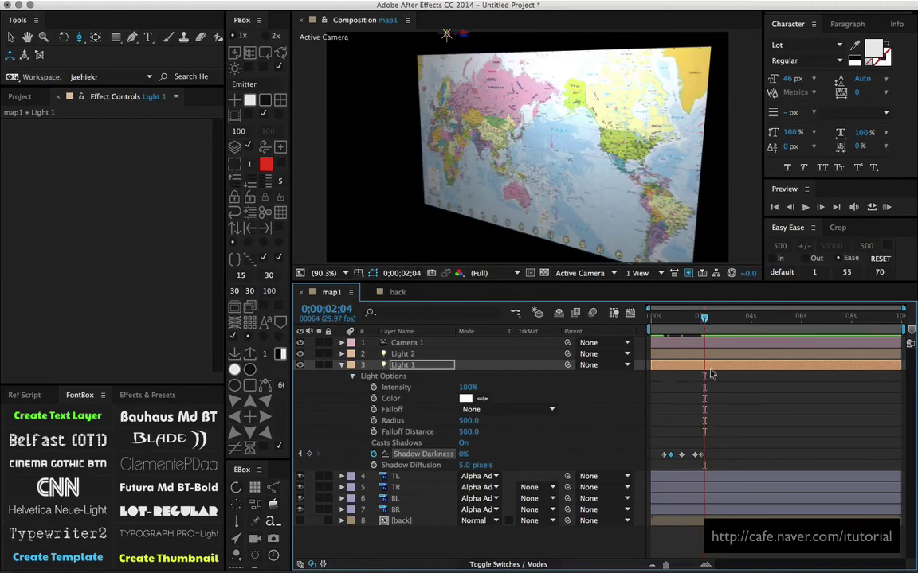
- Collapse Light 1's properties and orbit the camera back to show the whole map
left_click(399, 366)
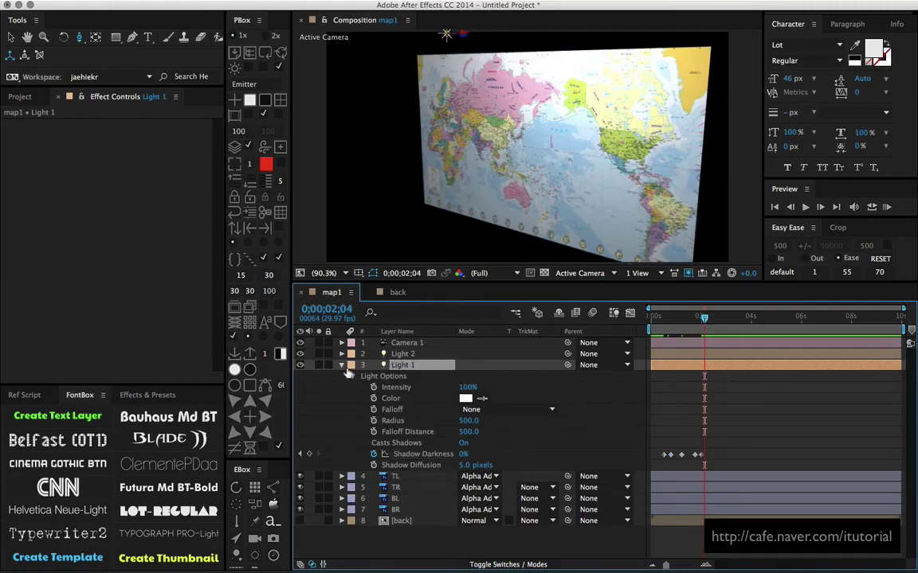
left_click(342, 366)
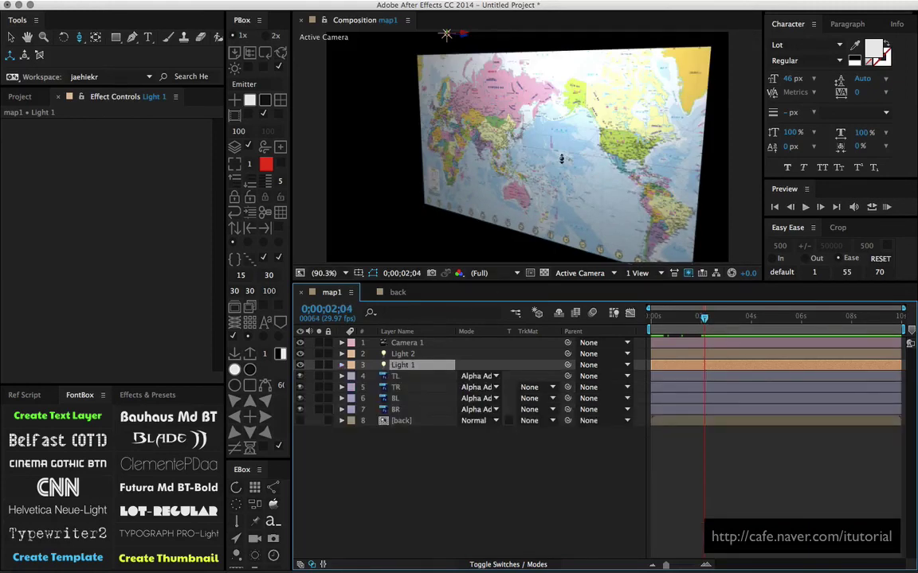
left_click_drag(557, 156, 558, 136)
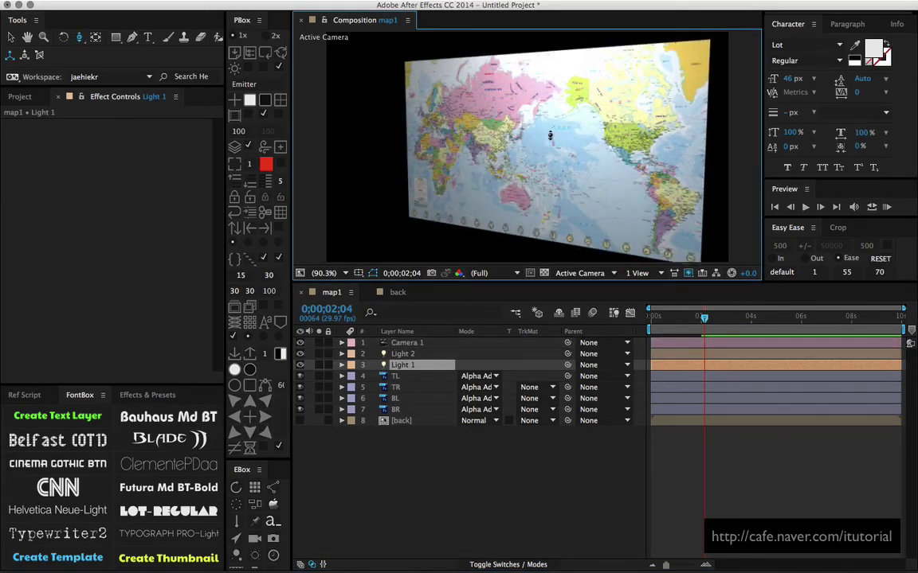
left_click_drag(550, 136, 416, 127)
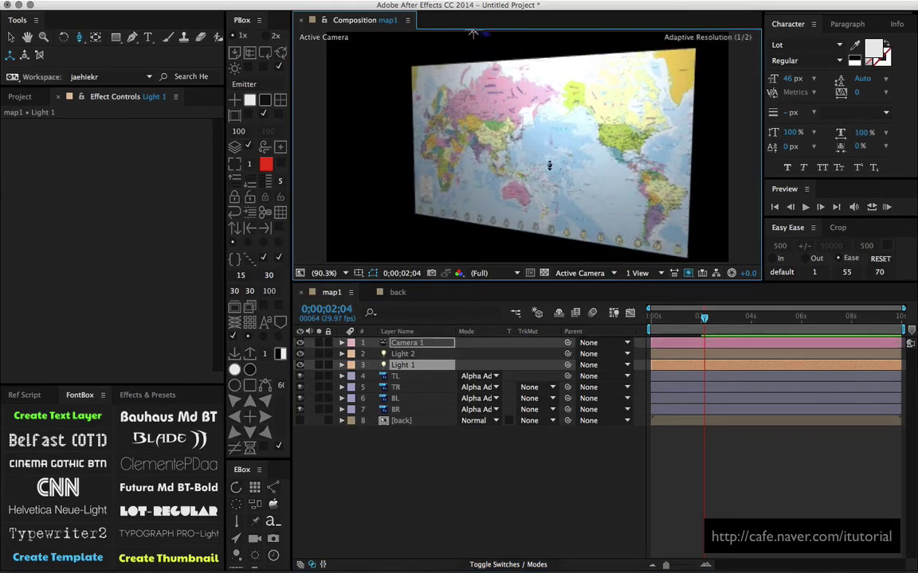
- Deselect Light 1 and scrub around two seconds to compare the flat and folded map
left_click(423, 436)
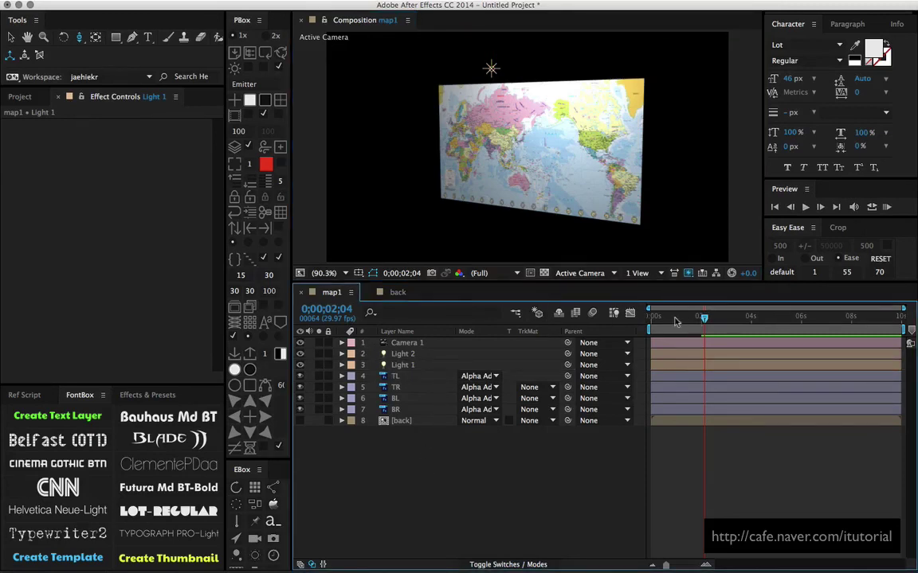
mouse_move(675, 321)
left_mouse_down()
mouse_move(724, 326)
mouse_move(648, 323)
mouse_move(698, 332)
left_mouse_up()
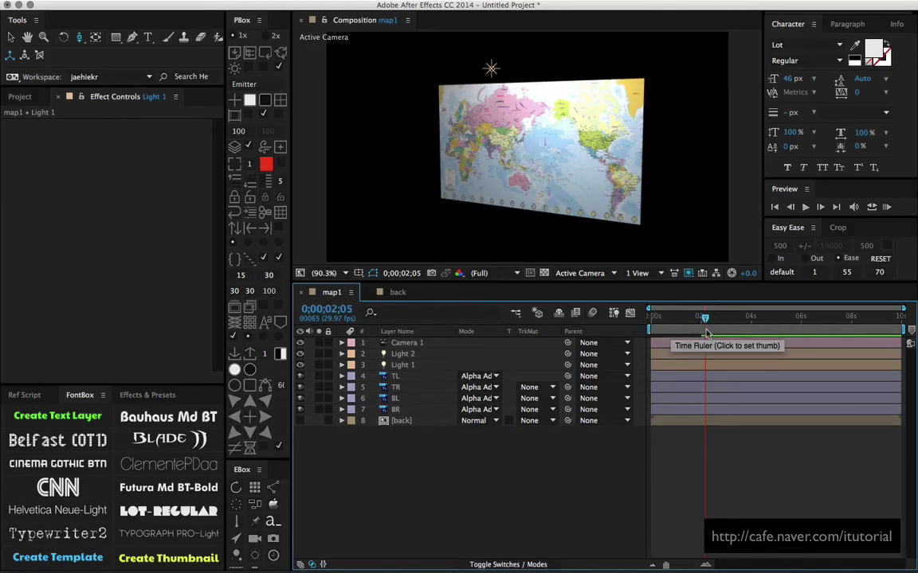
mouse_move(704, 326)
left_mouse_down()
mouse_move(667, 317)
mouse_move(708, 319)
left_mouse_up()
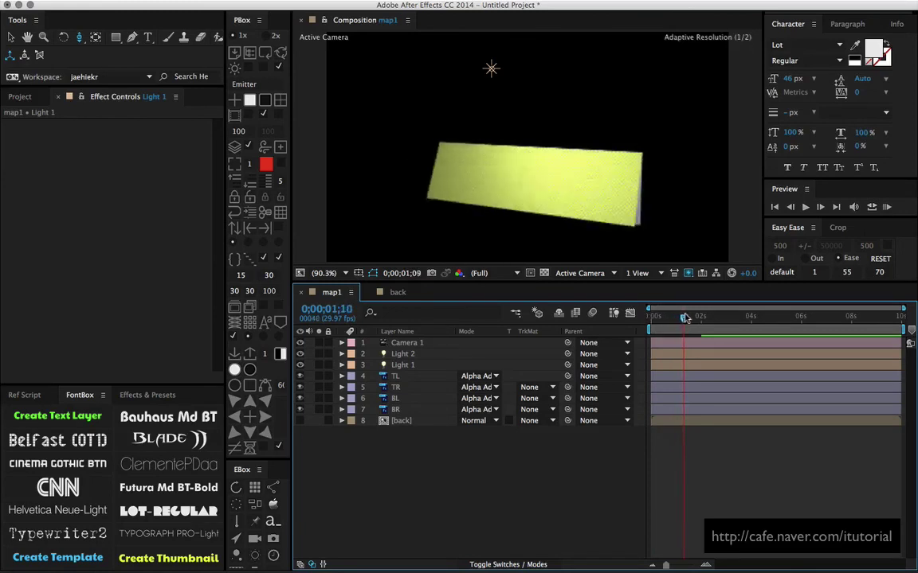